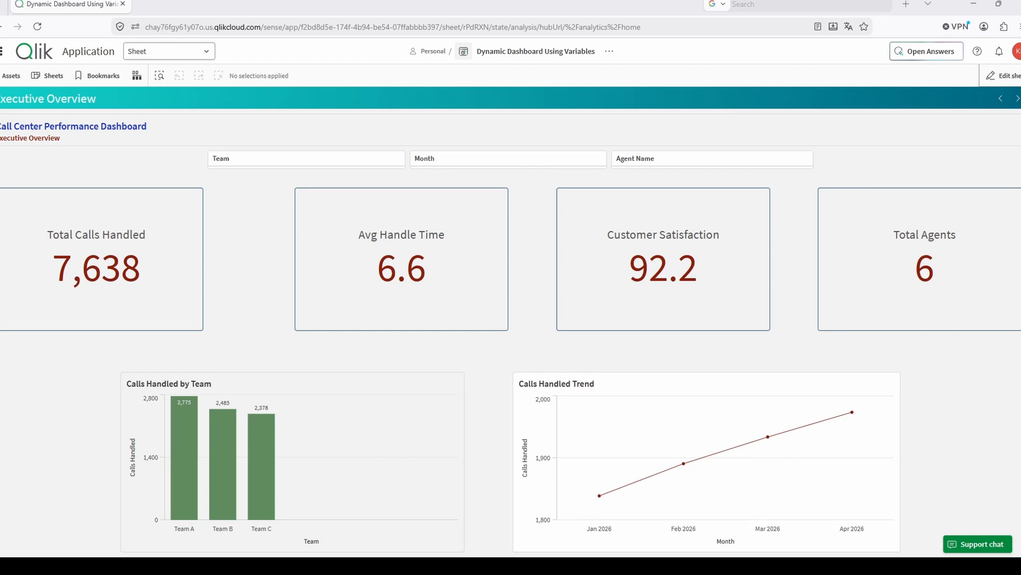
{"action": "left_click", "coordinate": [1001, 76]}
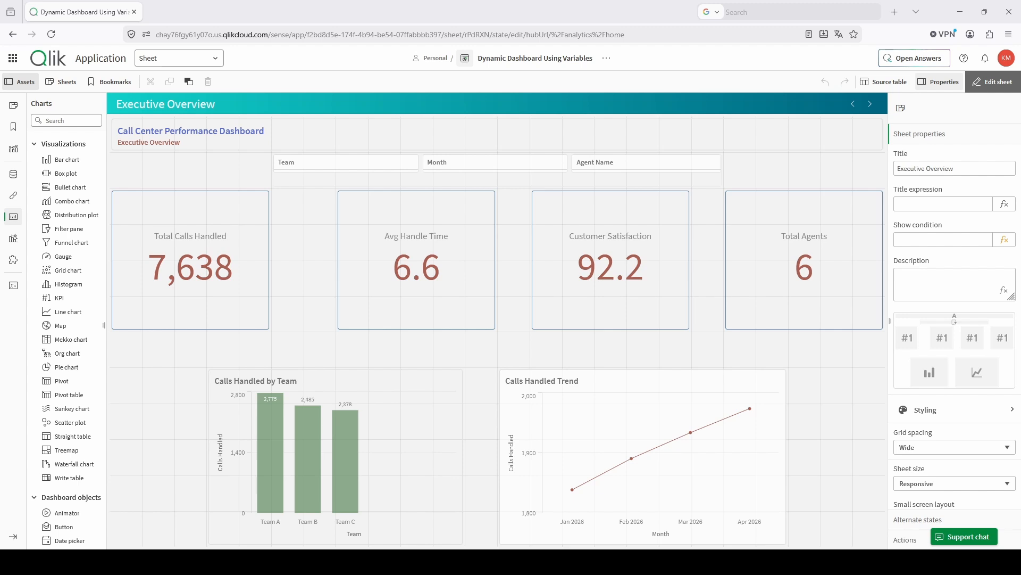
{"action": "left_click", "coordinate": [991, 82]}
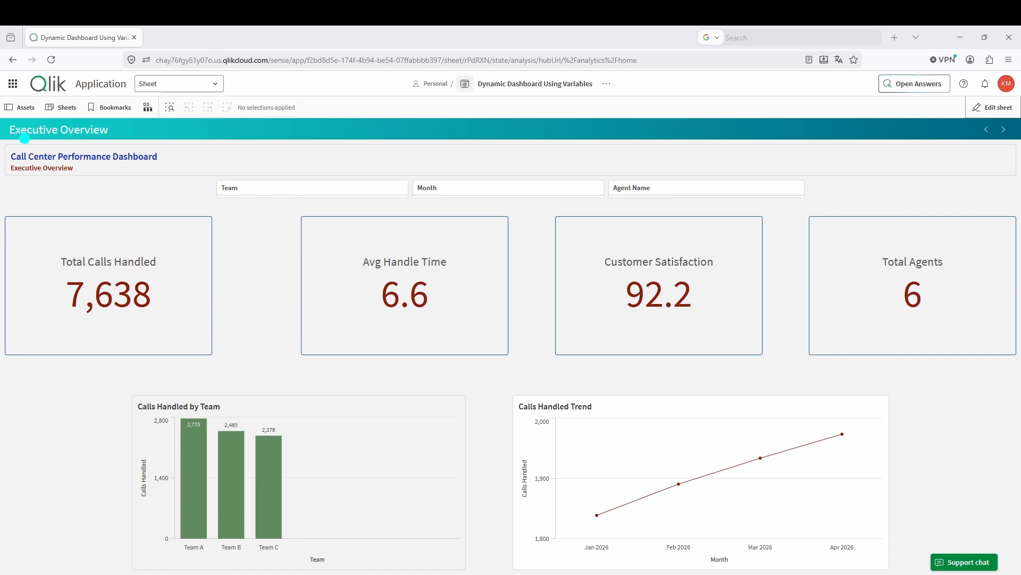
{"action": "mouse_move", "coordinate": [12, 174]}
{"action": "left_mouse_down"}
{"action": "mouse_move", "coordinate": [48, 199]}
{"action": "mouse_move", "coordinate": [217, 191]}
{"action": "left_mouse_up"}
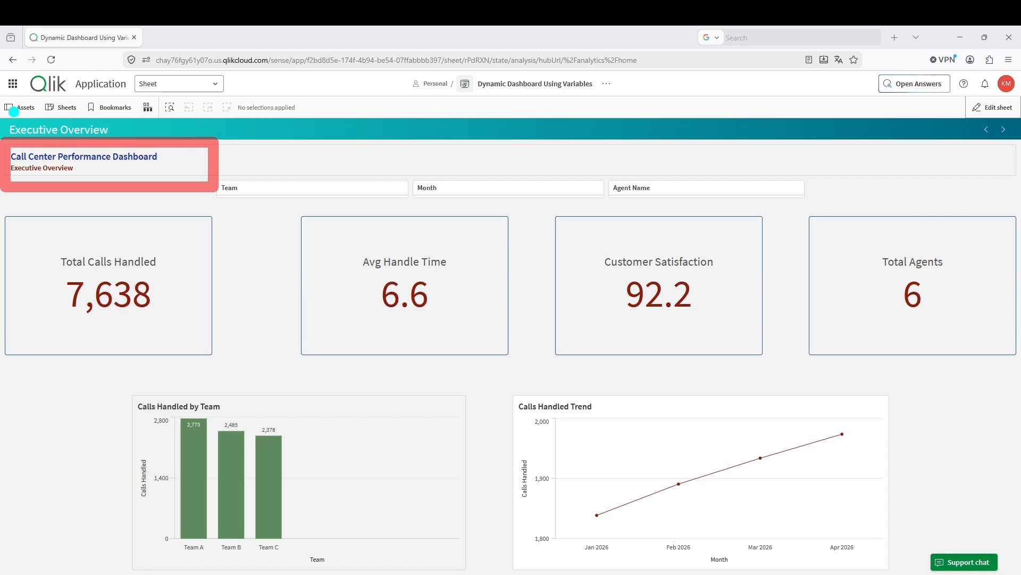
{"action": "mouse_move", "coordinate": [3, 110]}
{"action": "left_mouse_down"}
{"action": "mouse_move", "coordinate": [23, 145]}
{"action": "mouse_move", "coordinate": [219, 142]}
{"action": "left_mouse_up"}
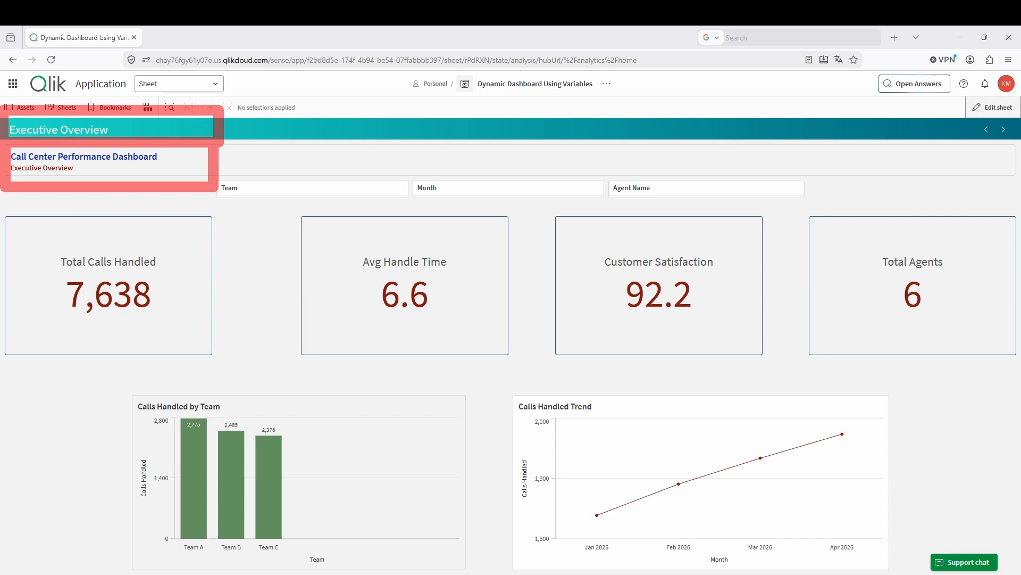
- Look through the Team Performance and Agent Details sheets and return to the Executive Overview sheet
{"action": "left_click", "coordinate": [1004, 129]}
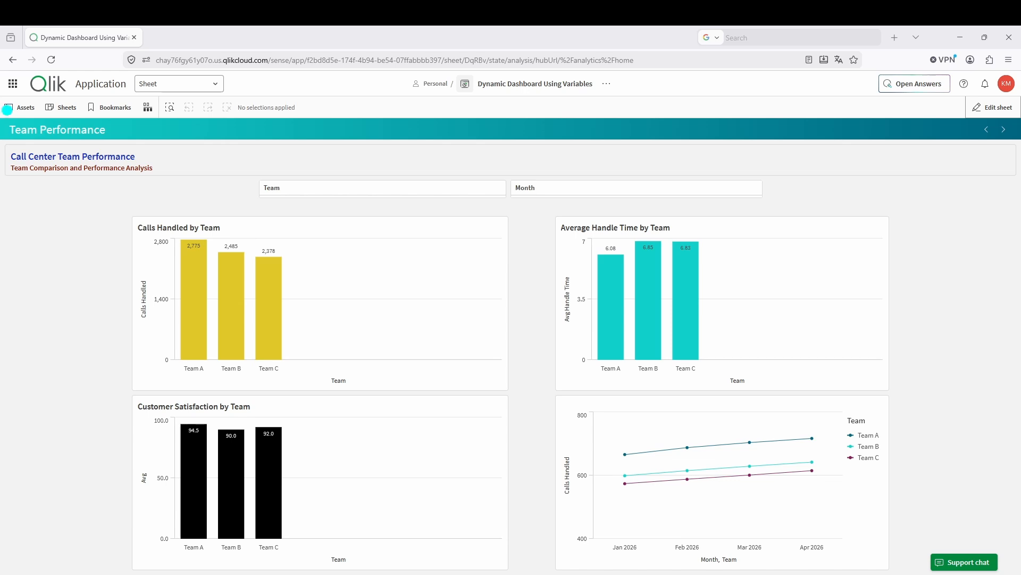
{"action": "mouse_move", "coordinate": [7, 109]}
{"action": "left_mouse_down"}
{"action": "mouse_move", "coordinate": [16, 142]}
{"action": "mouse_move", "coordinate": [38, 156]}
{"action": "mouse_move", "coordinate": [197, 152]}
{"action": "left_mouse_up"}
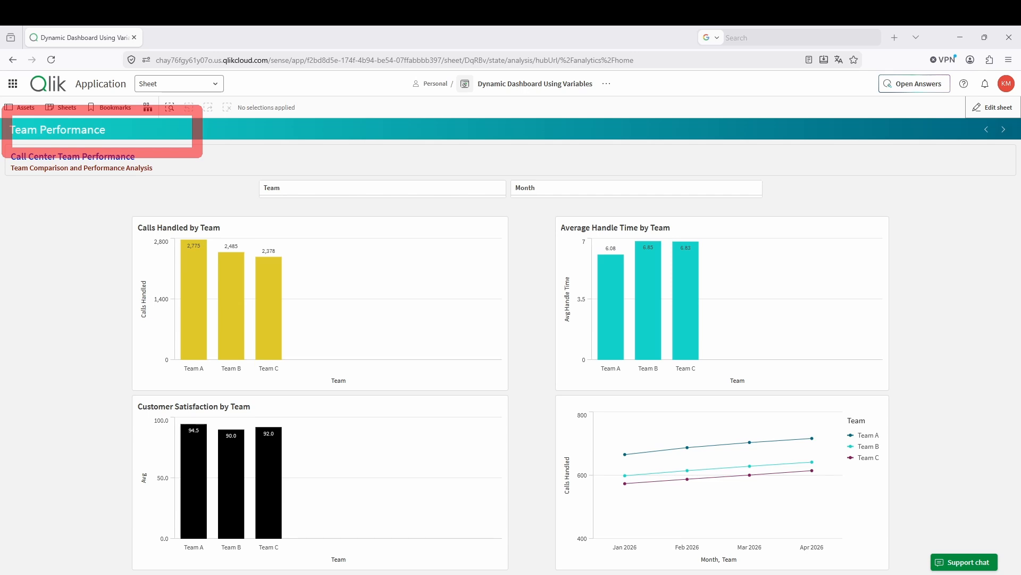
{"action": "left_click", "coordinate": [1004, 129]}
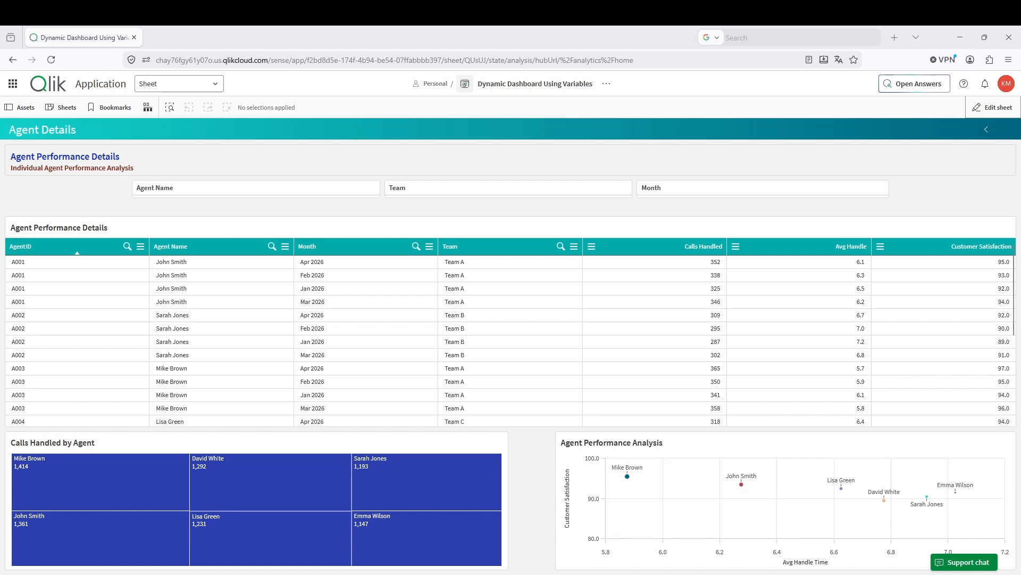
{"action": "left_click", "coordinate": [986, 129]}
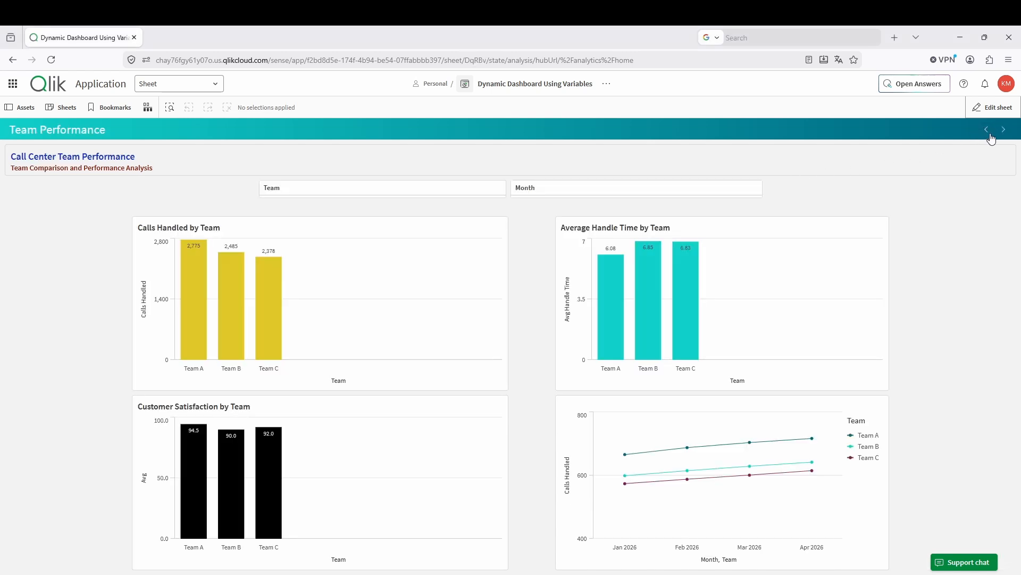
{"action": "left_click", "coordinate": [987, 130]}
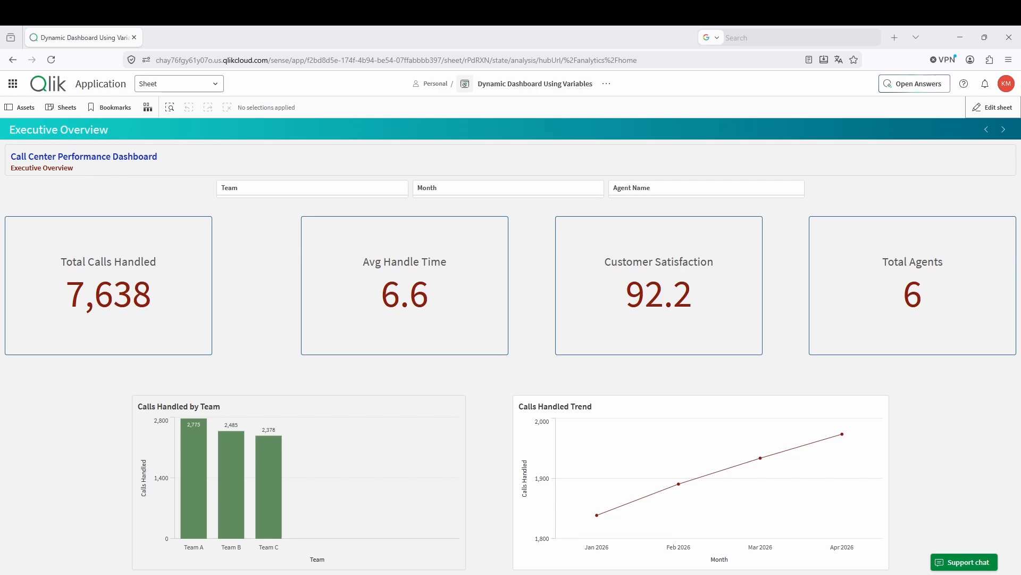
{"action": "mouse_move", "coordinate": [4, 88]}
{"action": "left_mouse_down"}
{"action": "mouse_move", "coordinate": [11, 146]}
{"action": "mouse_move", "coordinate": [203, 167]}
{"action": "left_mouse_up"}
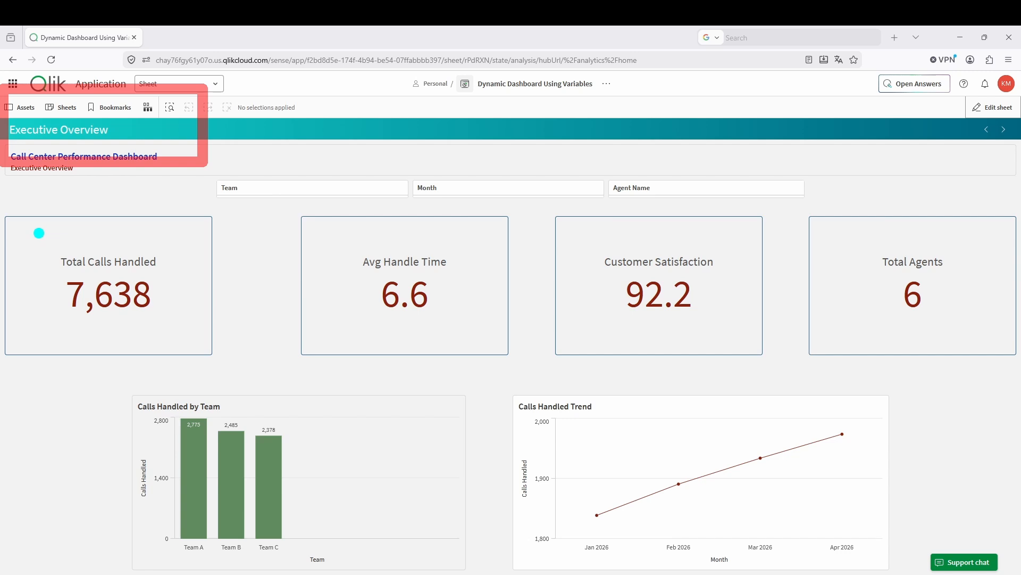
{"action": "mouse_move", "coordinate": [12, 207]}
{"action": "left_mouse_down"}
{"action": "mouse_move", "coordinate": [32, 283]}
{"action": "mouse_move", "coordinate": [163, 371]}
{"action": "mouse_move", "coordinate": [272, 381]}
{"action": "left_mouse_up"}
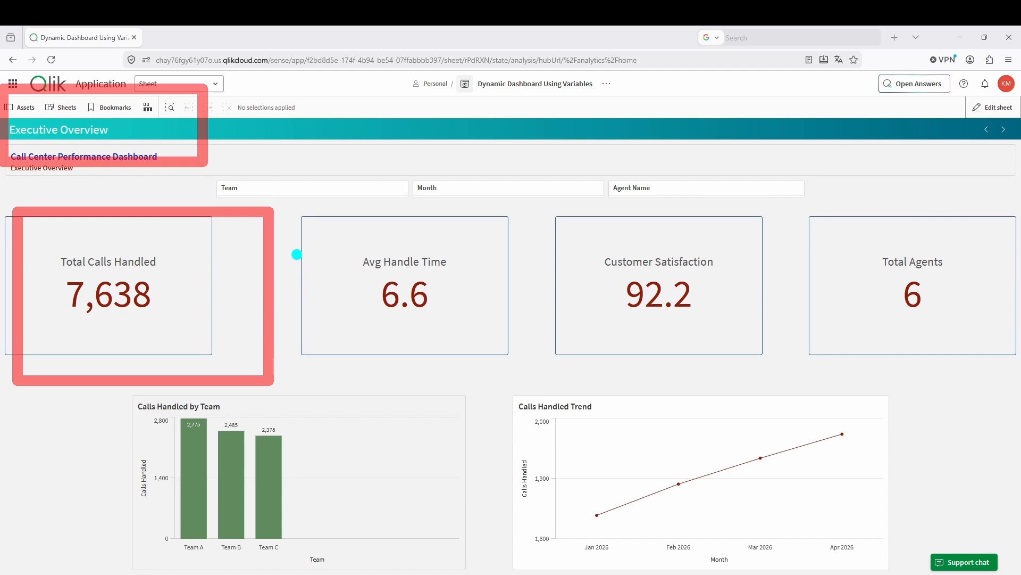
{"action": "mouse_move", "coordinate": [288, 203]}
{"action": "left_mouse_down"}
{"action": "mouse_move", "coordinate": [334, 317]}
{"action": "mouse_move", "coordinate": [513, 368]}
{"action": "mouse_move", "coordinate": [525, 380]}
{"action": "left_mouse_up"}
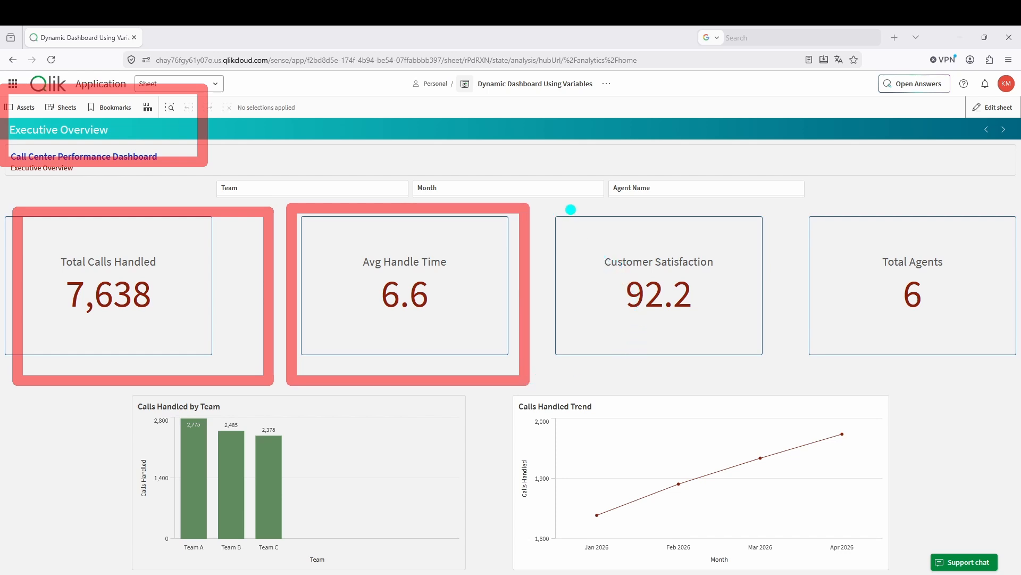
{"action": "mouse_move", "coordinate": [550, 209]}
{"action": "left_mouse_down"}
{"action": "mouse_move", "coordinate": [596, 236]}
{"action": "mouse_move", "coordinate": [686, 380]}
{"action": "mouse_move", "coordinate": [784, 384]}
{"action": "mouse_move", "coordinate": [774, 383]}
{"action": "left_mouse_up"}
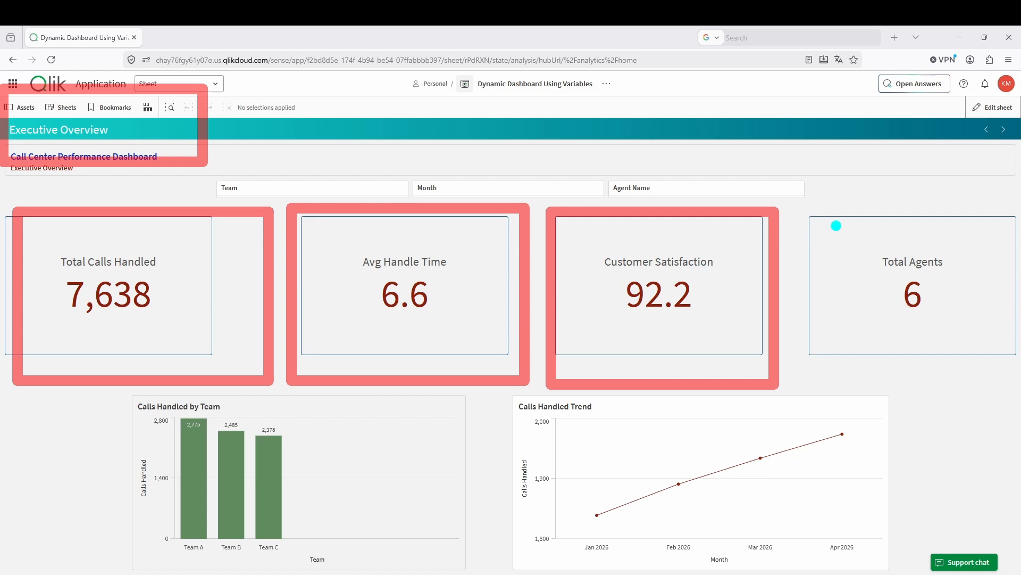
{"action": "mouse_move", "coordinate": [803, 189]}
{"action": "left_mouse_down"}
{"action": "mouse_move", "coordinate": [832, 290]}
{"action": "mouse_move", "coordinate": [866, 336]}
{"action": "mouse_move", "coordinate": [1014, 371]}
{"action": "left_mouse_up"}
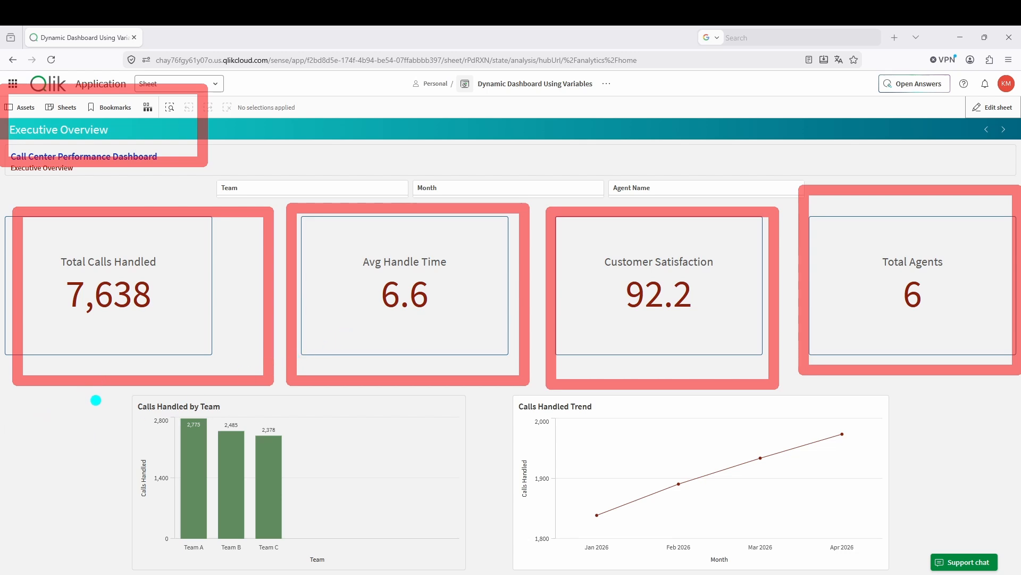
{"action": "mouse_move", "coordinate": [87, 395]}
{"action": "left_mouse_down"}
{"action": "mouse_move", "coordinate": [110, 434]}
{"action": "mouse_move", "coordinate": [226, 490]}
{"action": "mouse_move", "coordinate": [468, 566]}
{"action": "left_mouse_up"}
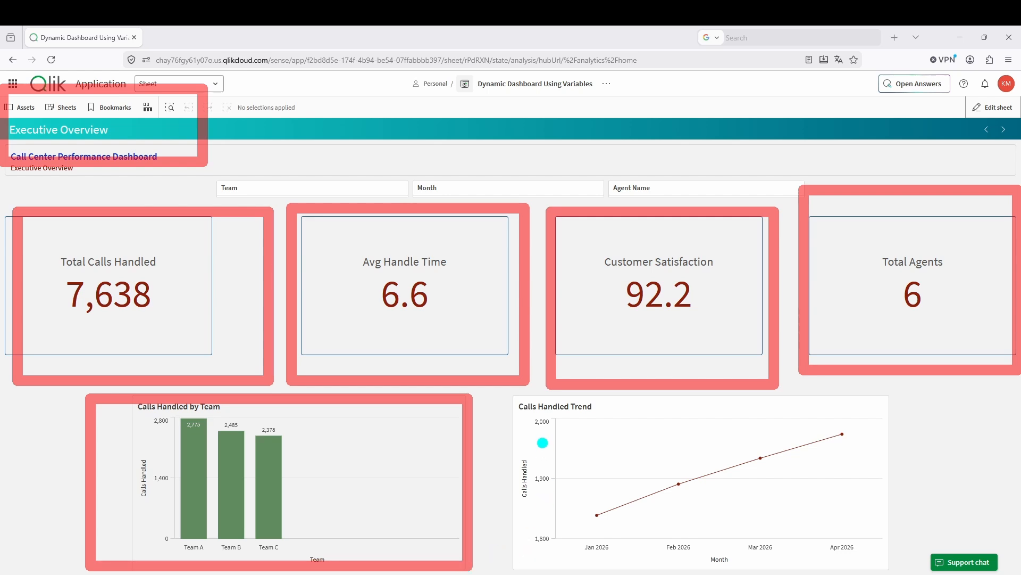
{"action": "mouse_move", "coordinate": [514, 405]}
{"action": "left_mouse_down"}
{"action": "mouse_move", "coordinate": [632, 513]}
{"action": "mouse_move", "coordinate": [891, 551]}
{"action": "left_mouse_up"}
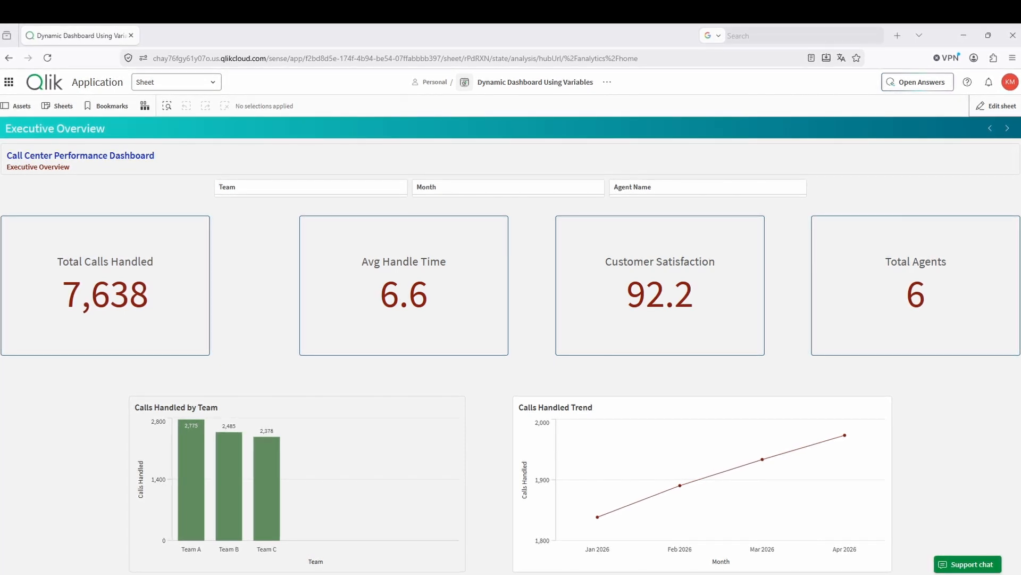
- Start editing the Executive Overview sheet and add a Button above the Total Agents KPI, narrowed slightly from its left edge
{"action": "left_click", "coordinate": [996, 106]}
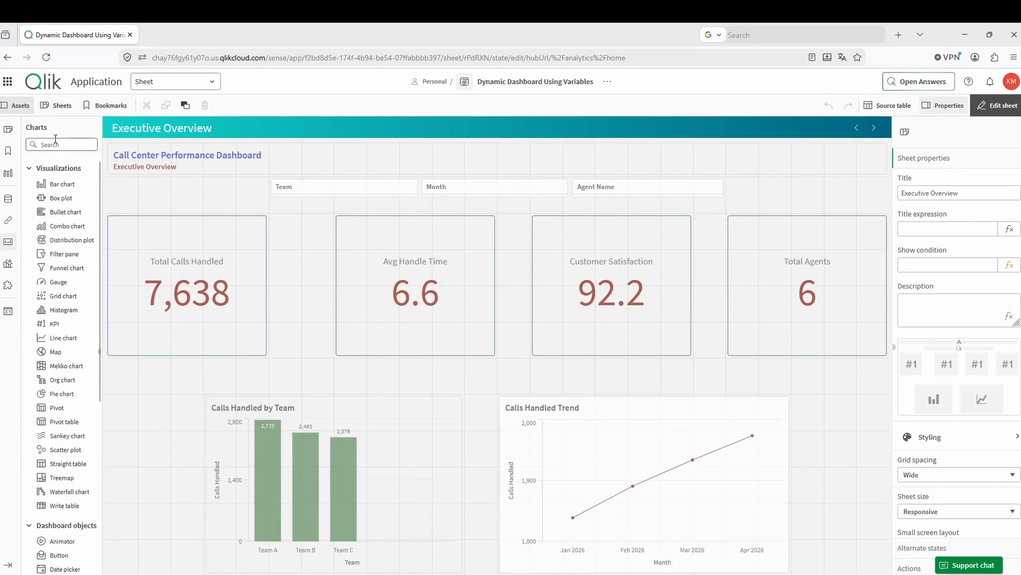
{"action": "type", "text": "bu"}
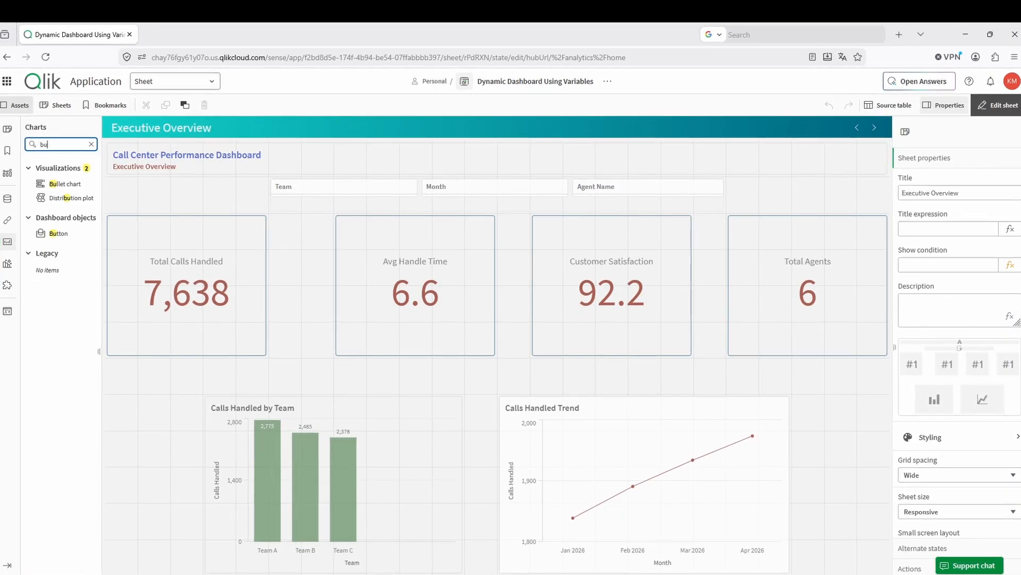
{"action": "type", "text": "tt"}
{"action": "left_click_drag", "start_coordinate": [53, 222], "coordinate": [800, 194]}
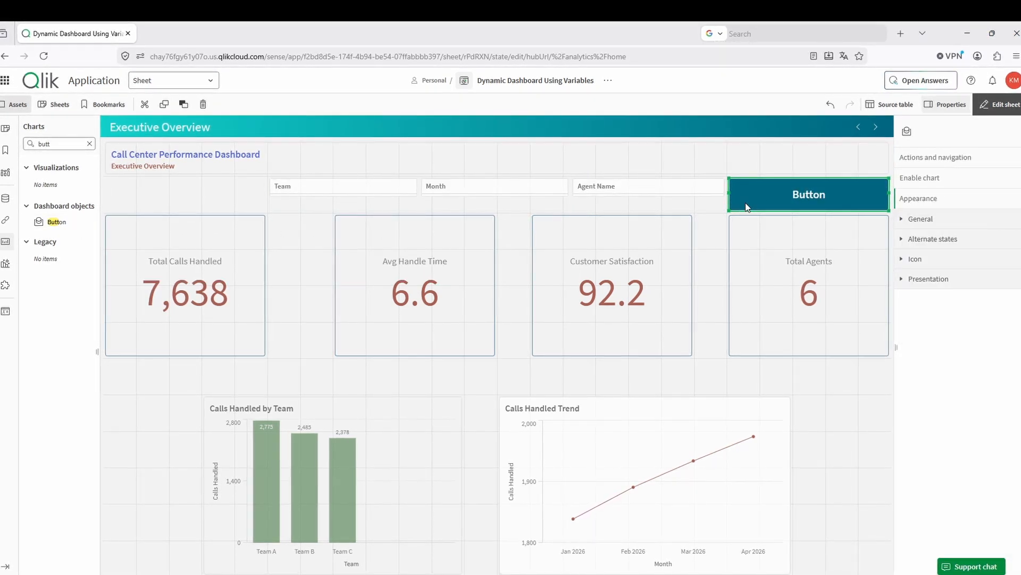
{"action": "left_click_drag", "start_coordinate": [745, 203], "coordinate": [747, 204]}
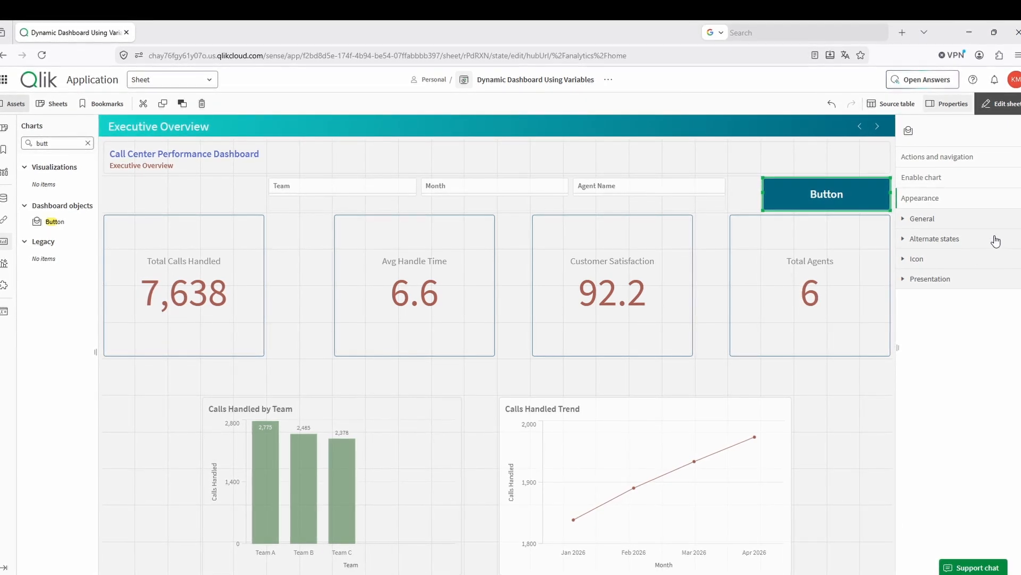
- Set the new button's label to Next Page
{"action": "left_click", "coordinate": [909, 218]}
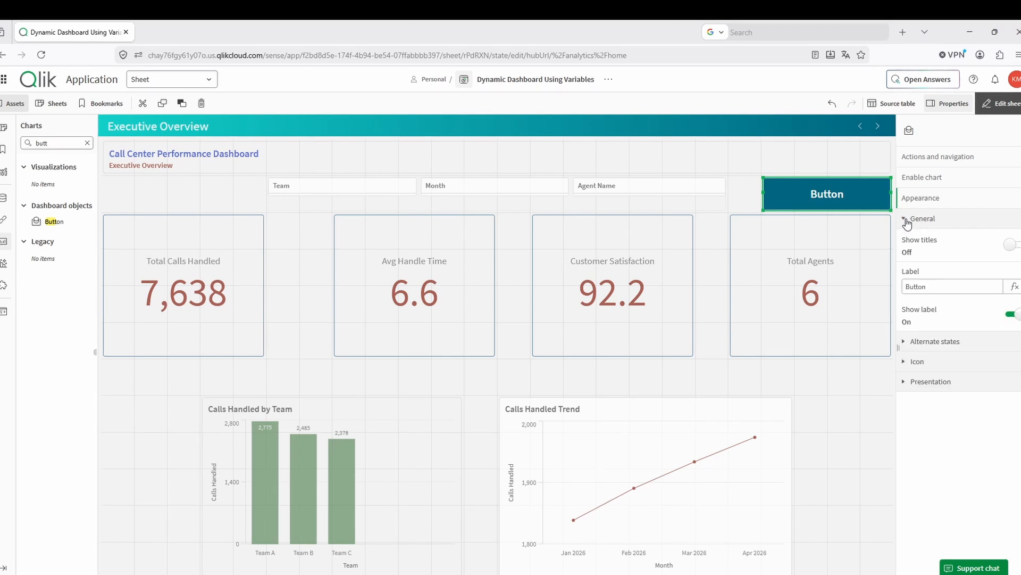
{"action": "left_click_drag", "start_coordinate": [933, 286], "coordinate": [899, 285]}
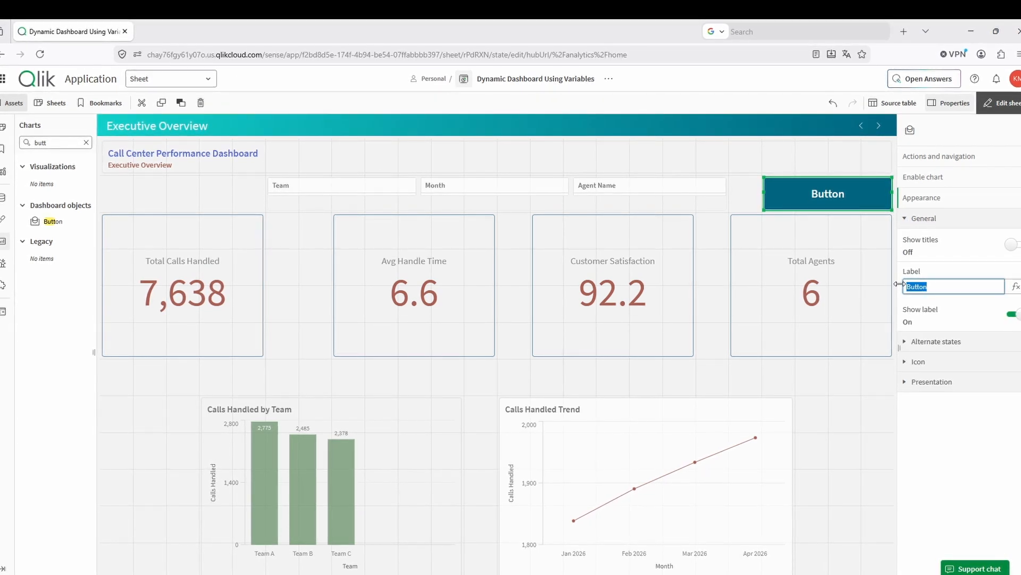
{"action": "type", "text": "Next Pa"}
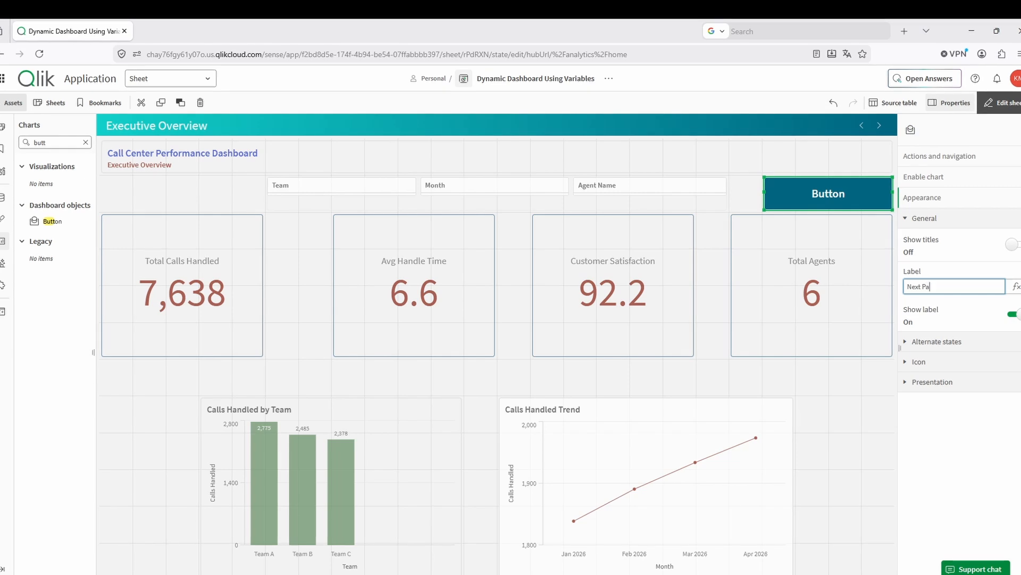
{"action": "type", "text": "ge"}
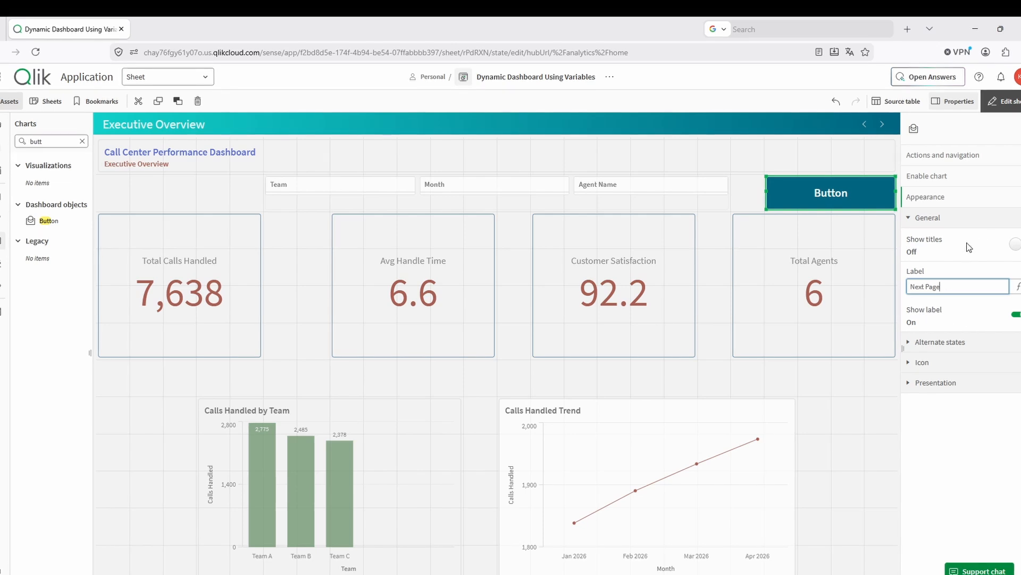
- Give the Next Page button the Forward icon
{"action": "left_click", "coordinate": [918, 362]}
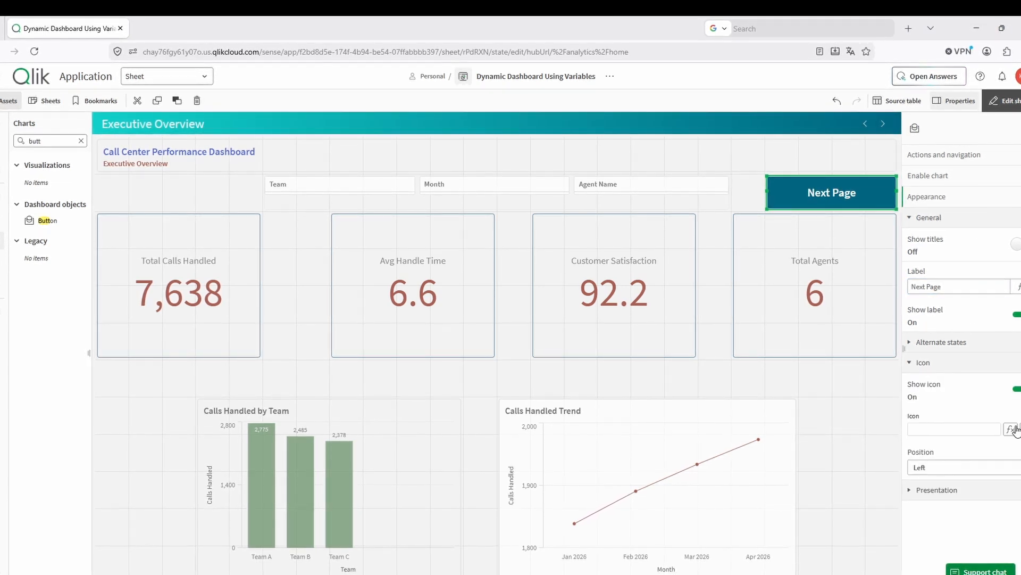
{"action": "left_click", "coordinate": [954, 429]}
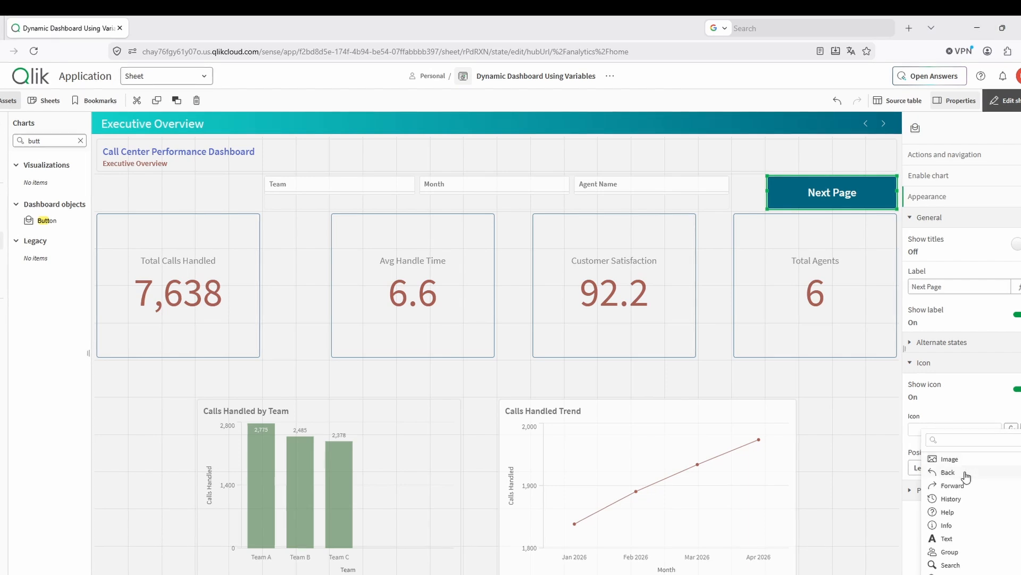
{"action": "left_click", "coordinate": [953, 486]}
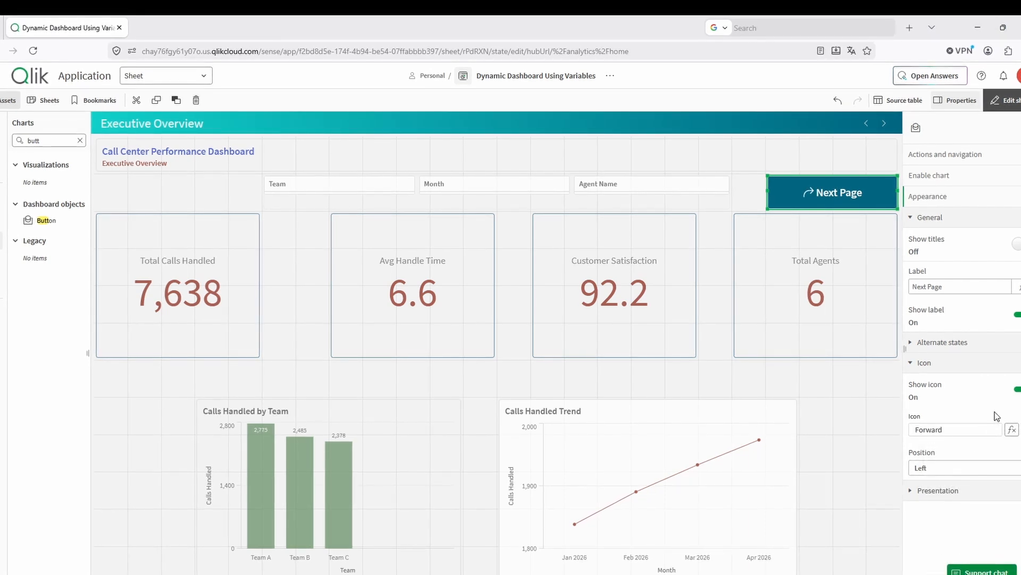
{"action": "left_click", "coordinate": [916, 363]}
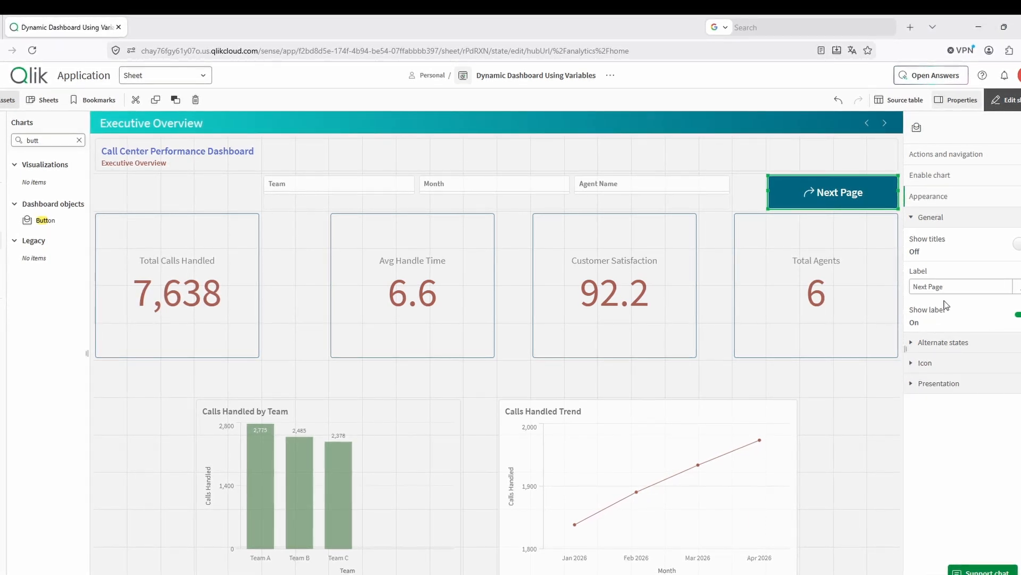
- Style the Next Page button's label with a slightly larger font size and a white (#ffffff) font color
{"action": "left_click", "coordinate": [919, 390]}
{"action": "left_click", "coordinate": [919, 386]}
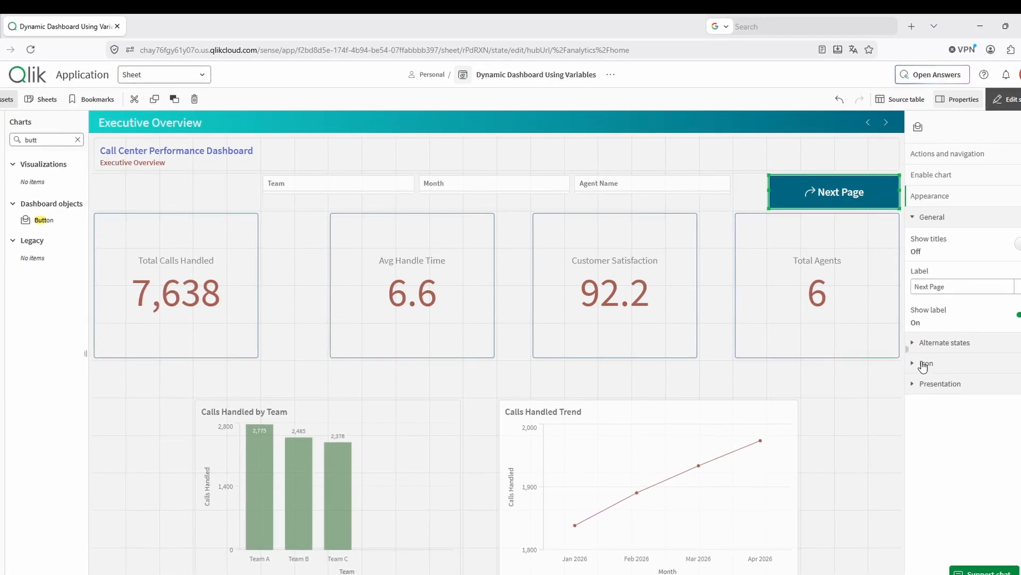
{"action": "left_click", "coordinate": [916, 391]}
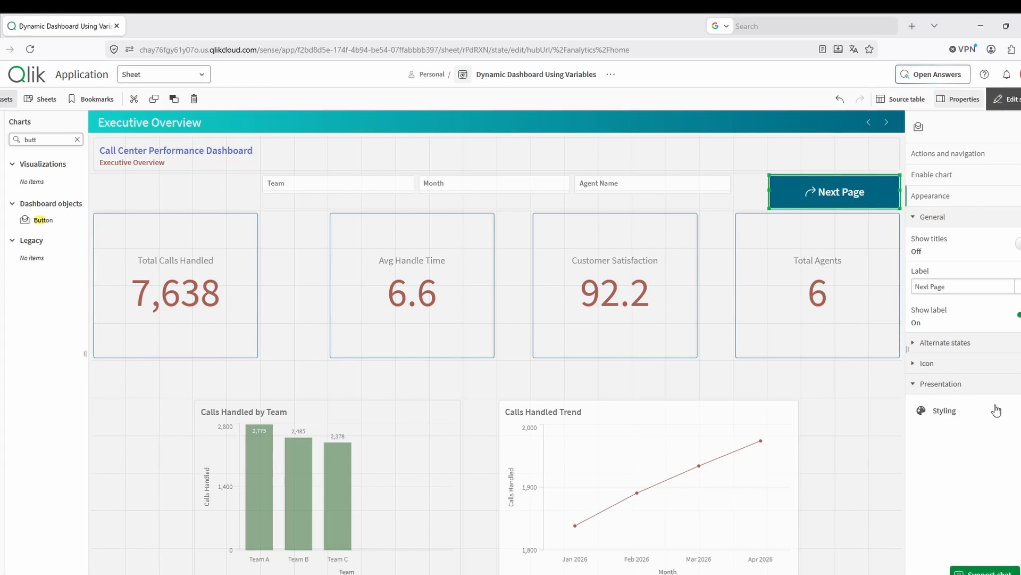
{"action": "left_click", "coordinate": [995, 411]}
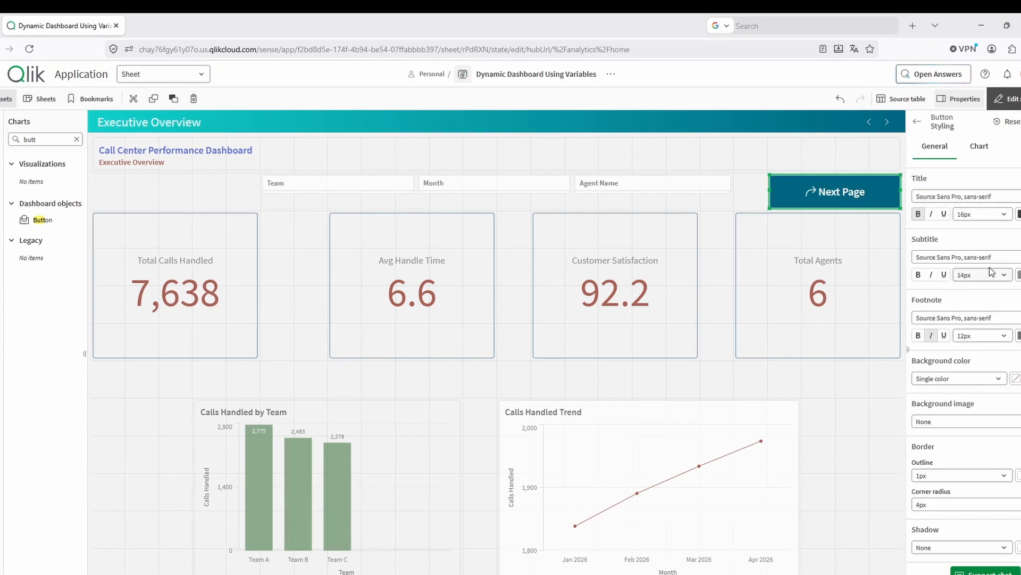
{"action": "left_click", "coordinate": [982, 152]}
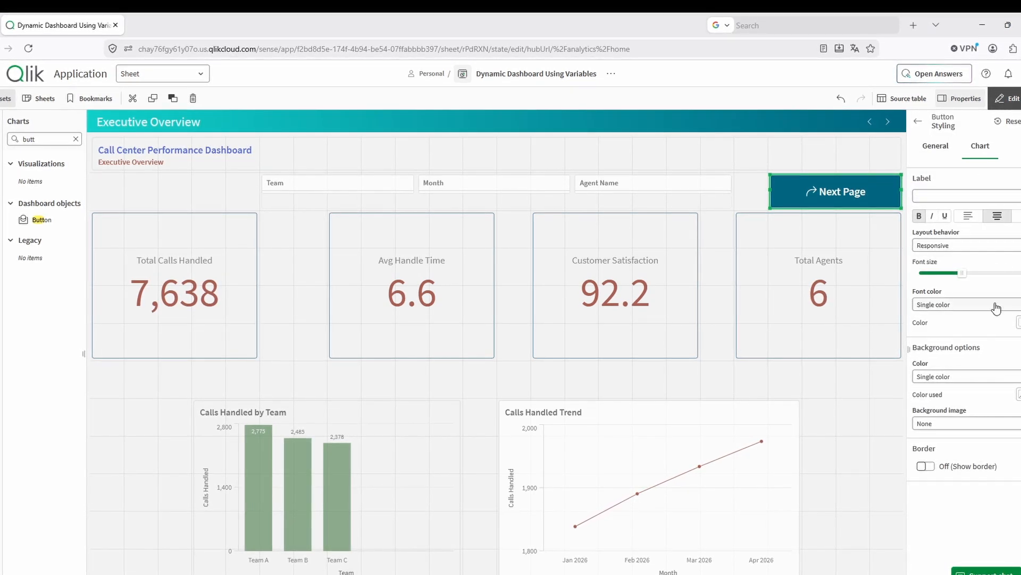
{"action": "left_click_drag", "start_coordinate": [963, 274], "coordinate": [976, 275]}
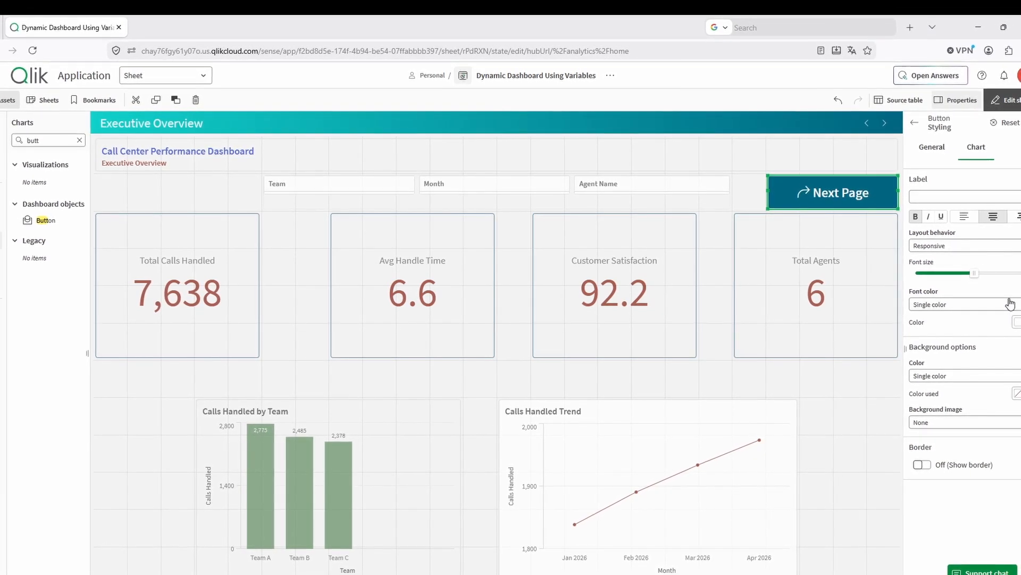
{"action": "left_click", "coordinate": [1016, 323]}
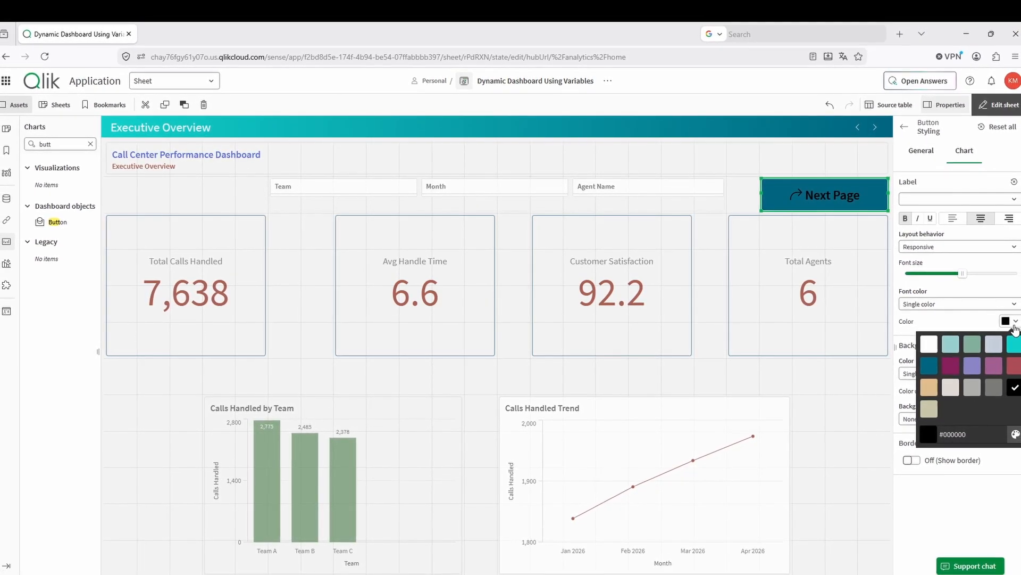
{"action": "left_click", "coordinate": [930, 347]}
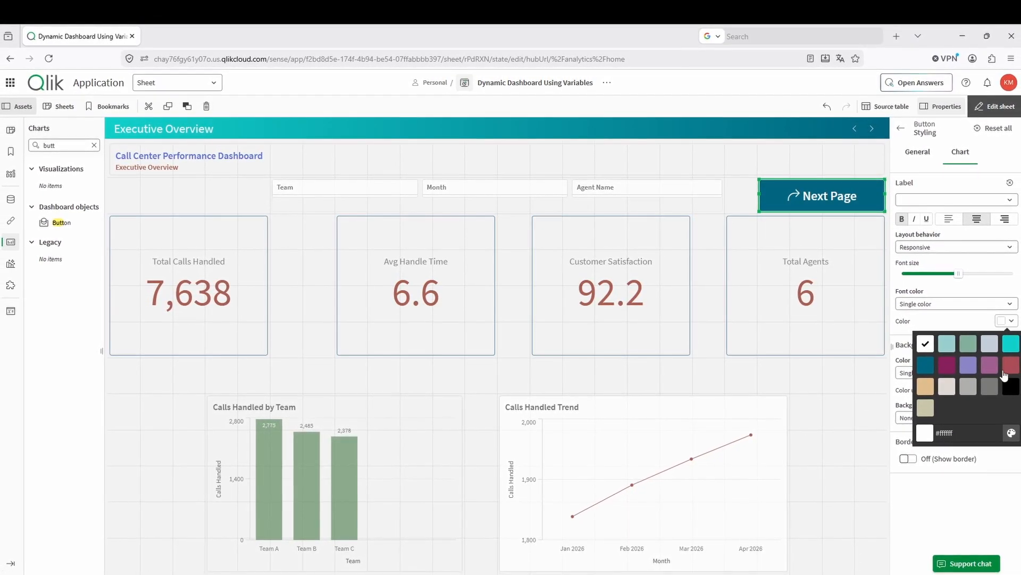
- Set the Next Page button's background to a single black color (#000000)
{"action": "left_click", "coordinate": [952, 319]}
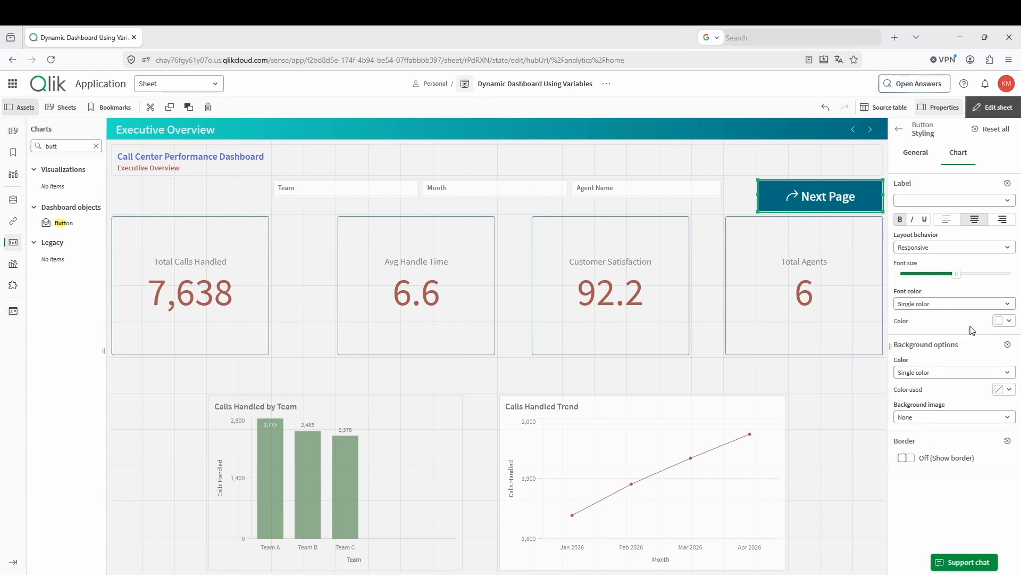
{"action": "left_click", "coordinate": [1009, 390]}
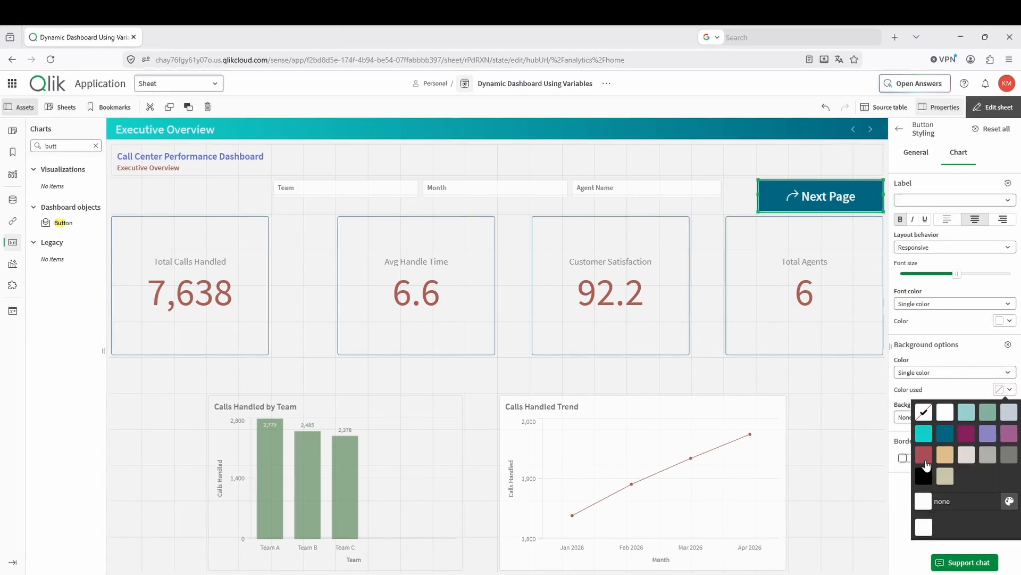
{"action": "left_click", "coordinate": [923, 475]}
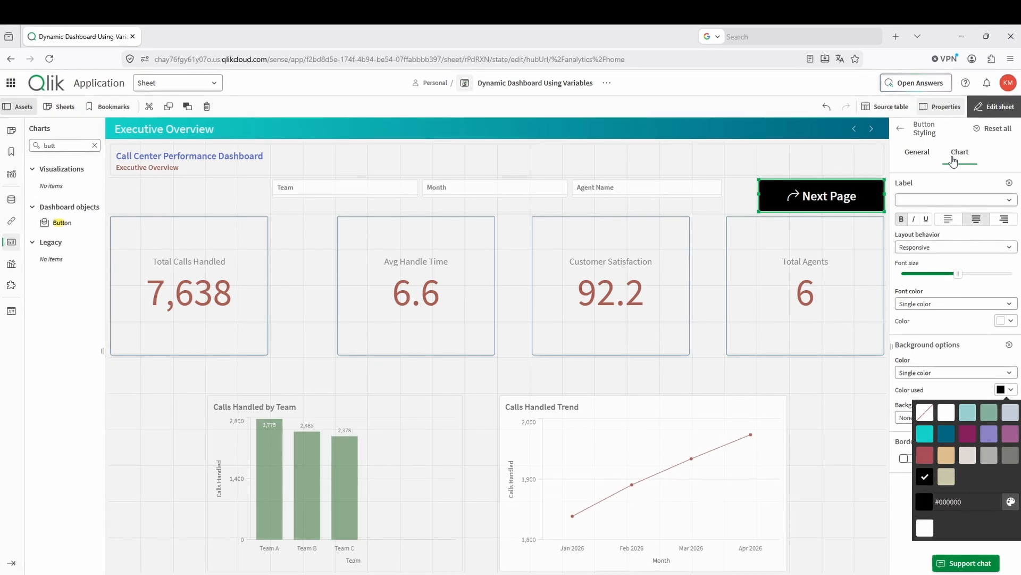
{"action": "left_click", "coordinate": [901, 129]}
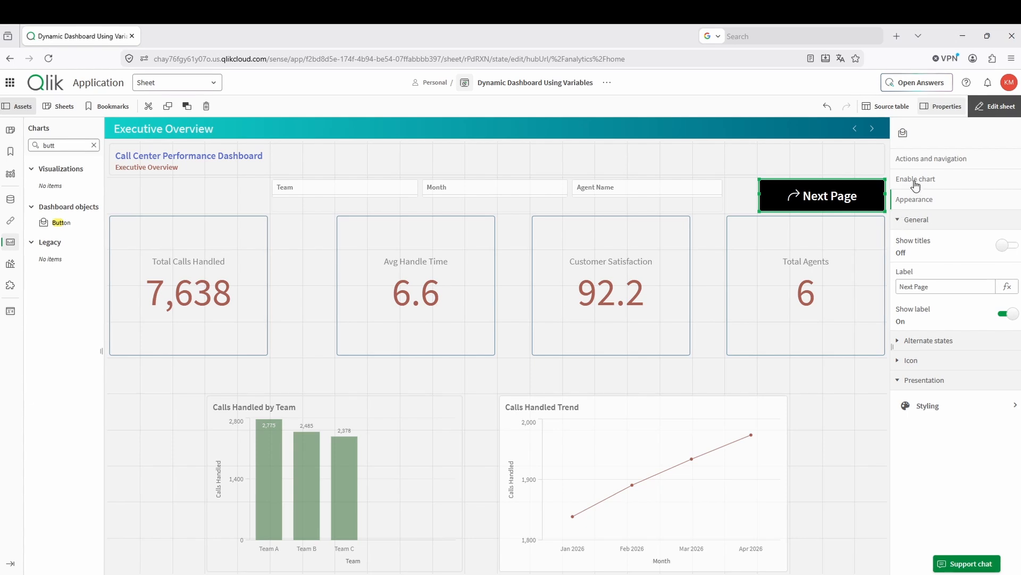
- Set the Next Page button's navigation to Go to next sheet and enable runtime evaluation
{"action": "left_click", "coordinate": [926, 159]}
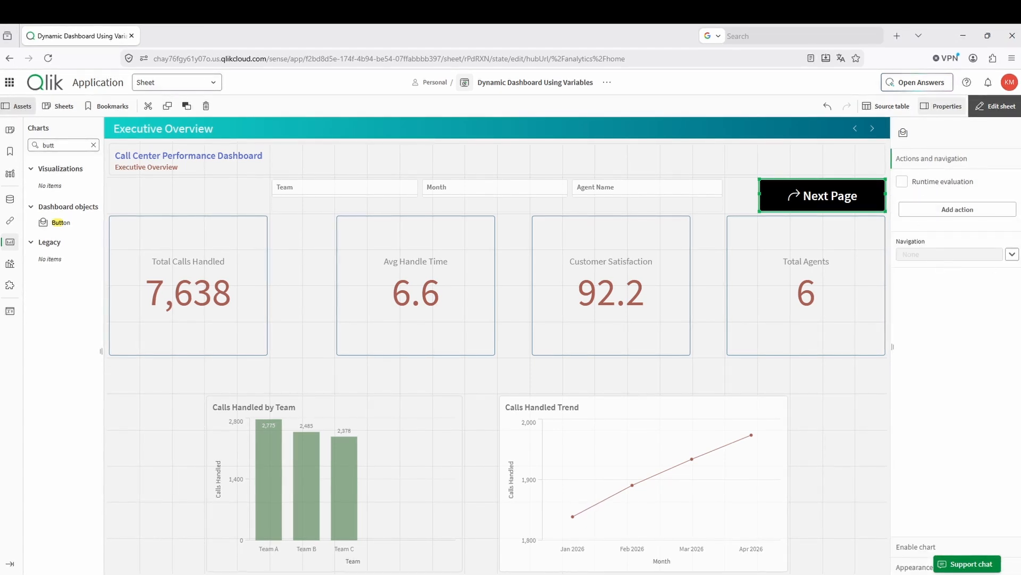
{"action": "left_click", "coordinate": [1013, 254]}
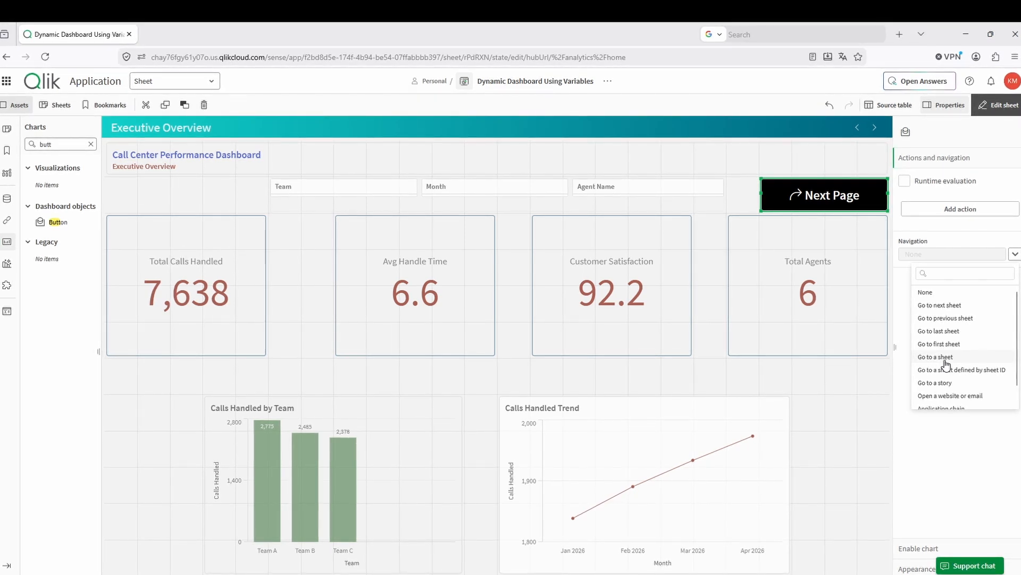
{"action": "left_click", "coordinate": [941, 306]}
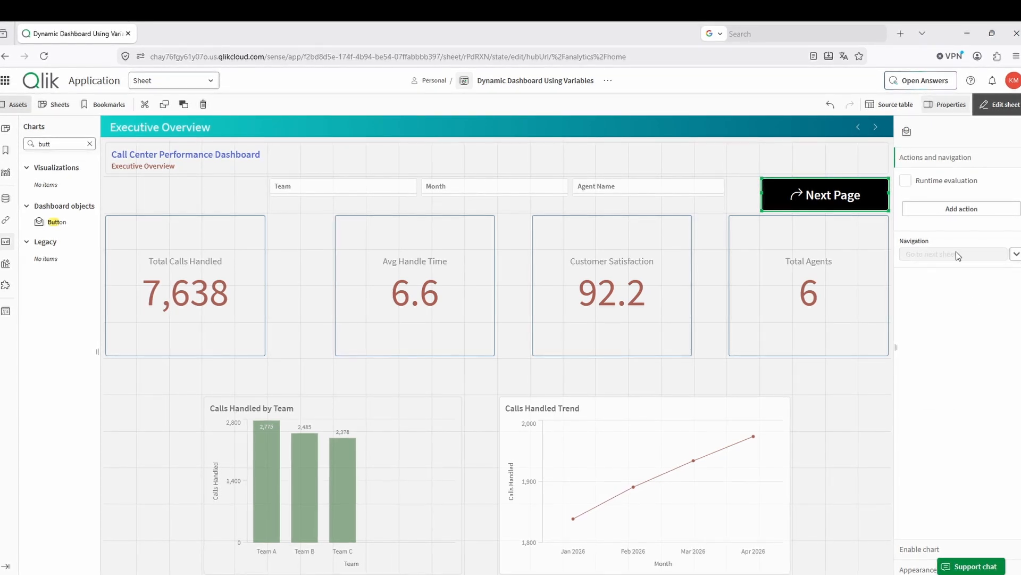
{"action": "left_click", "coordinate": [906, 181]}
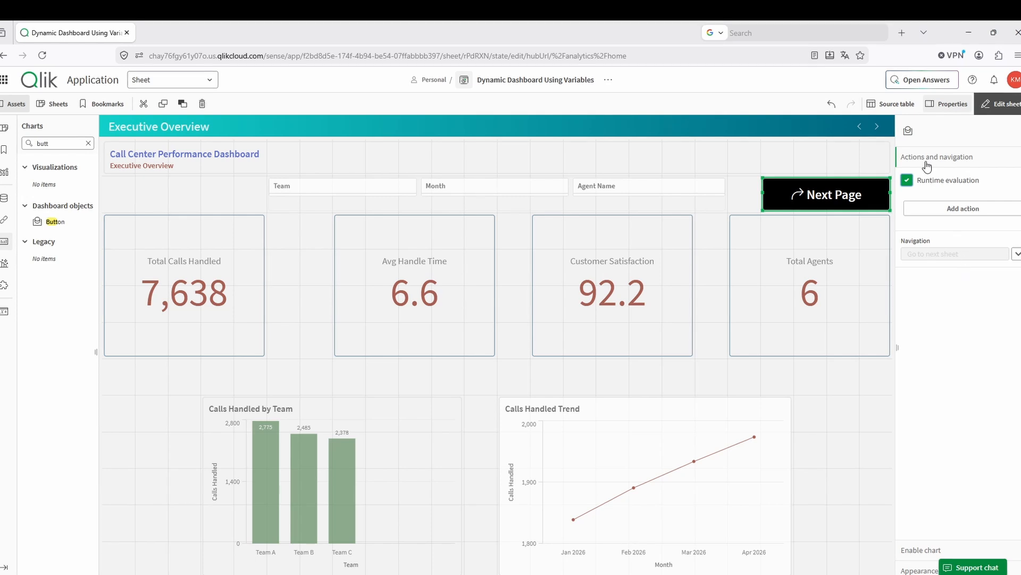
- Look at the following sheet and return to Executive Overview, then leave edit mode and test the Next Page button
{"action": "left_click", "coordinate": [875, 128]}
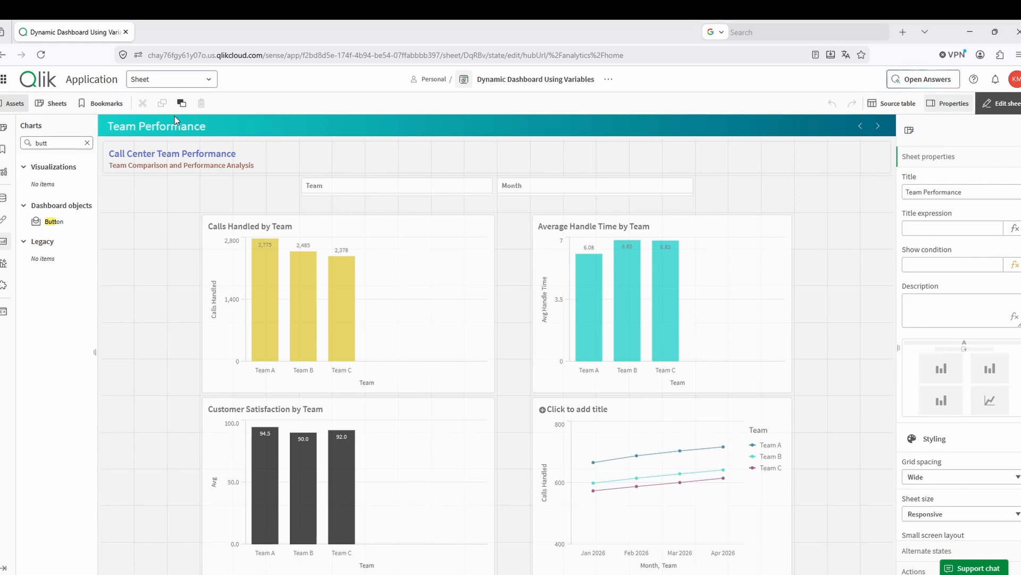
{"action": "left_click", "coordinate": [859, 126]}
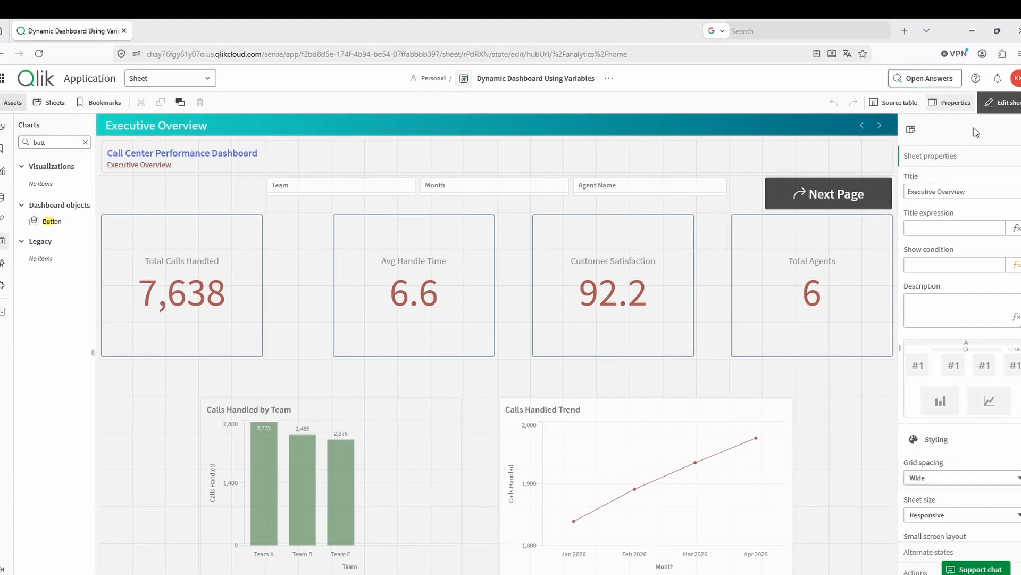
{"action": "left_click", "coordinate": [997, 106]}
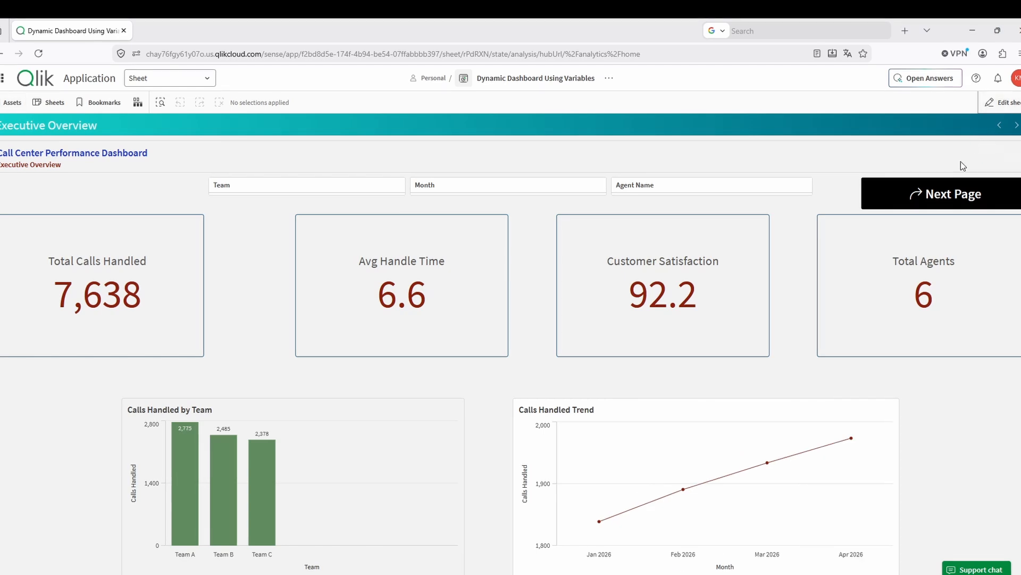
{"action": "left_click", "coordinate": [933, 199]}
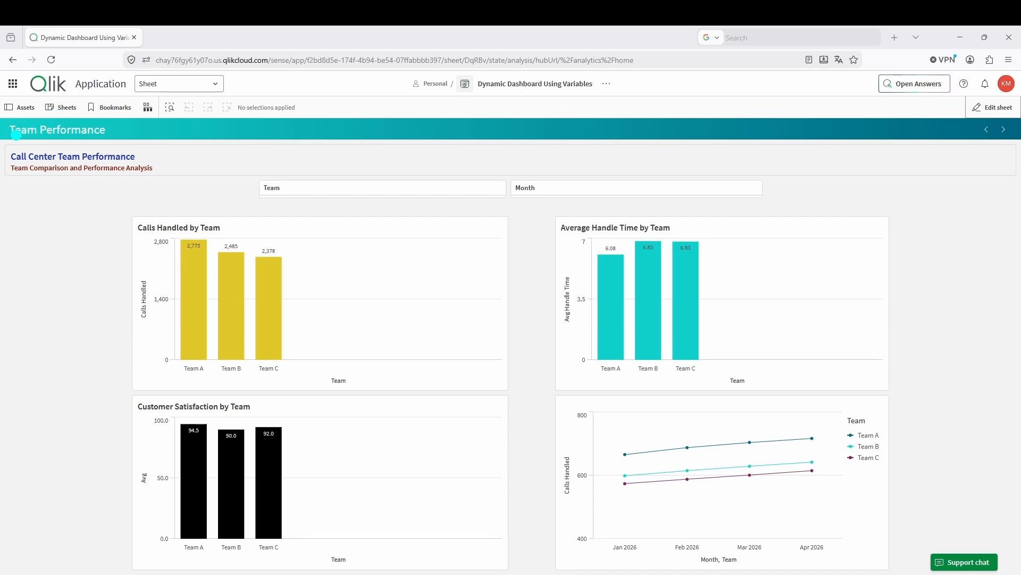
{"action": "left_click_drag", "start_coordinate": [6, 134], "coordinate": [156, 138]}
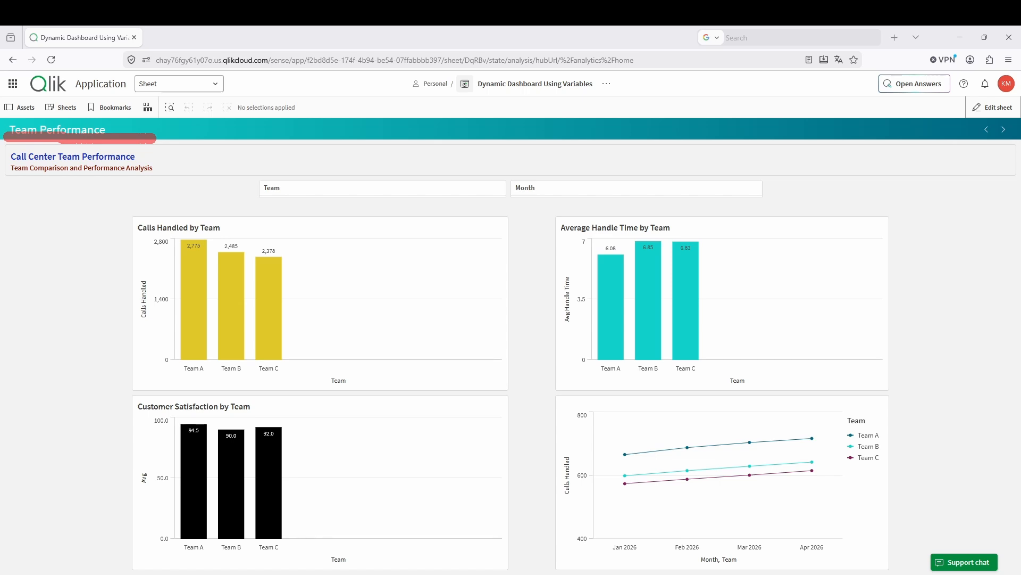
{"action": "left_click", "coordinate": [993, 107]}
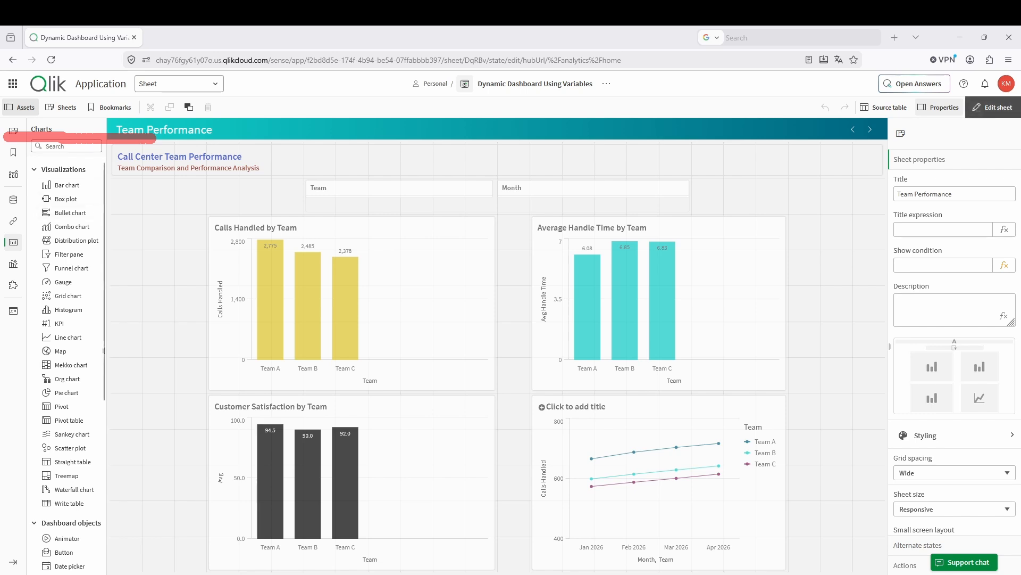
{"action": "left_click", "coordinate": [993, 107]}
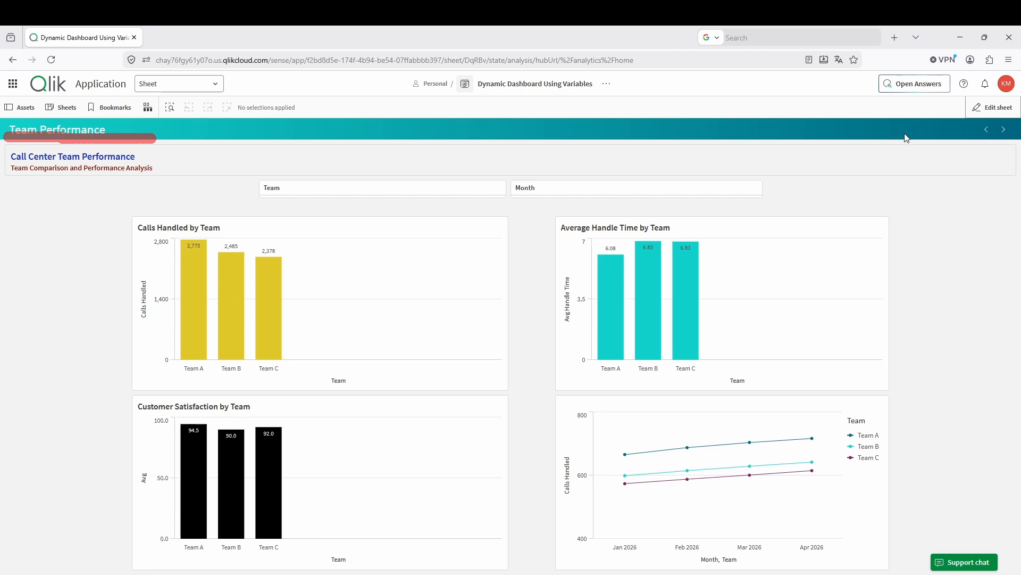
{"action": "left_click", "coordinate": [985, 130]}
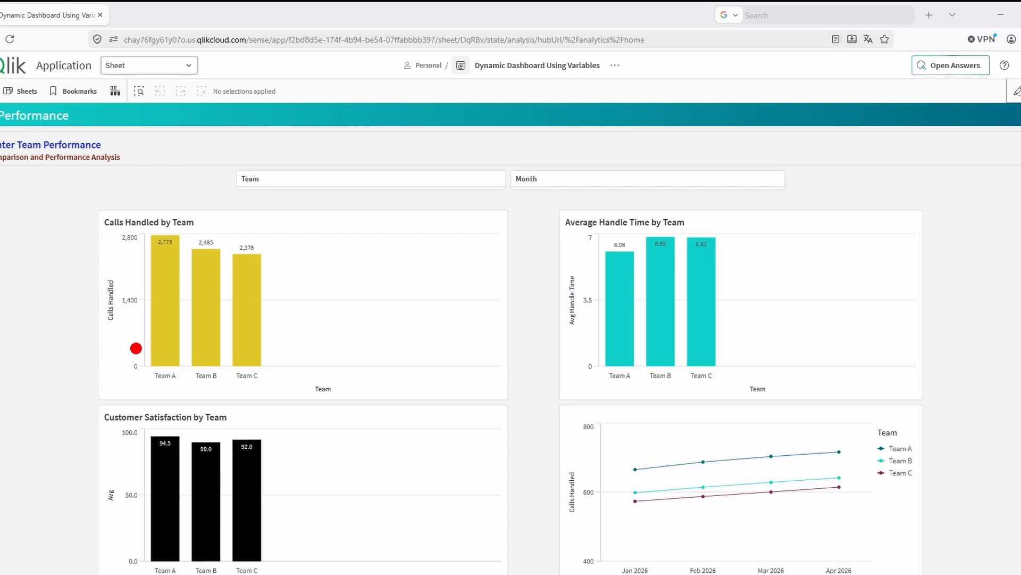
{"action": "mouse_move", "coordinate": [84, 198]}
{"action": "left_mouse_down"}
{"action": "mouse_move", "coordinate": [85, 344]}
{"action": "mouse_move", "coordinate": [319, 388]}
{"action": "mouse_move", "coordinate": [513, 390]}
{"action": "mouse_move", "coordinate": [502, 394]}
{"action": "left_mouse_up"}
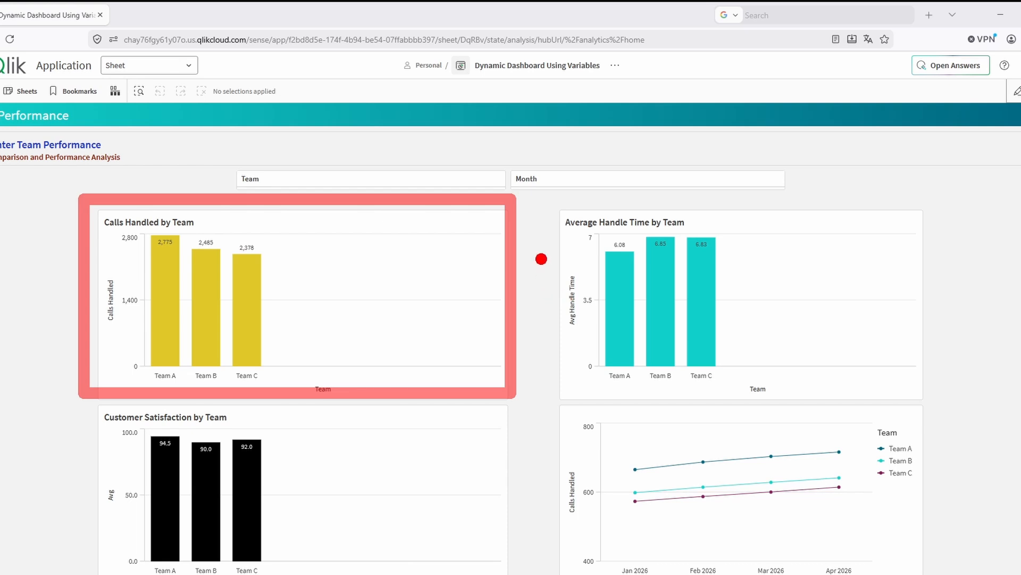
{"action": "mouse_move", "coordinate": [556, 202]}
{"action": "left_mouse_down"}
{"action": "mouse_move", "coordinate": [553, 315]}
{"action": "mouse_move", "coordinate": [612, 374]}
{"action": "mouse_move", "coordinate": [934, 404]}
{"action": "left_mouse_up"}
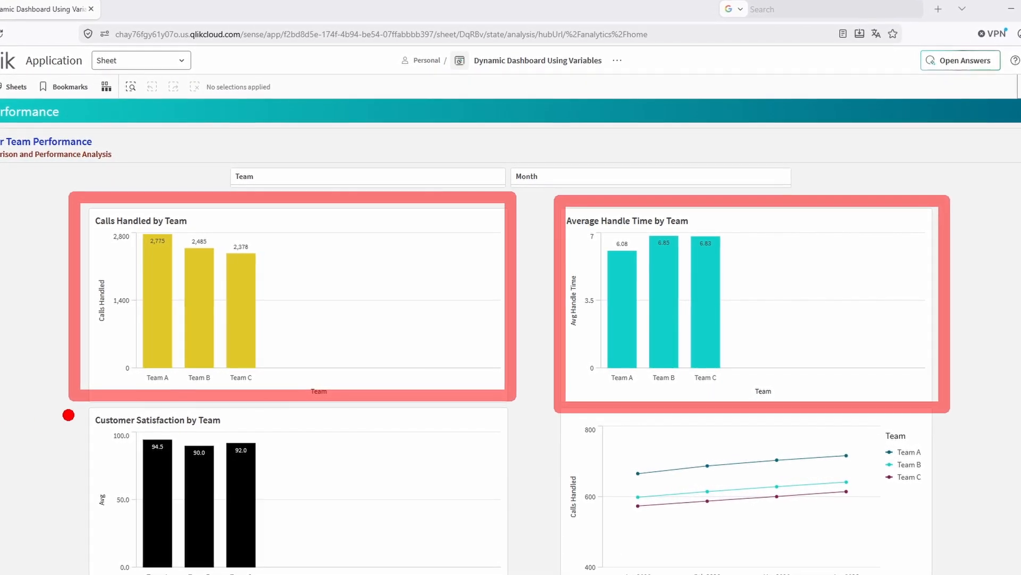
{"action": "mouse_move", "coordinate": [75, 413]}
{"action": "left_mouse_down"}
{"action": "mouse_move", "coordinate": [102, 490]}
{"action": "mouse_move", "coordinate": [241, 569]}
{"action": "mouse_move", "coordinate": [506, 574]}
{"action": "left_mouse_up"}
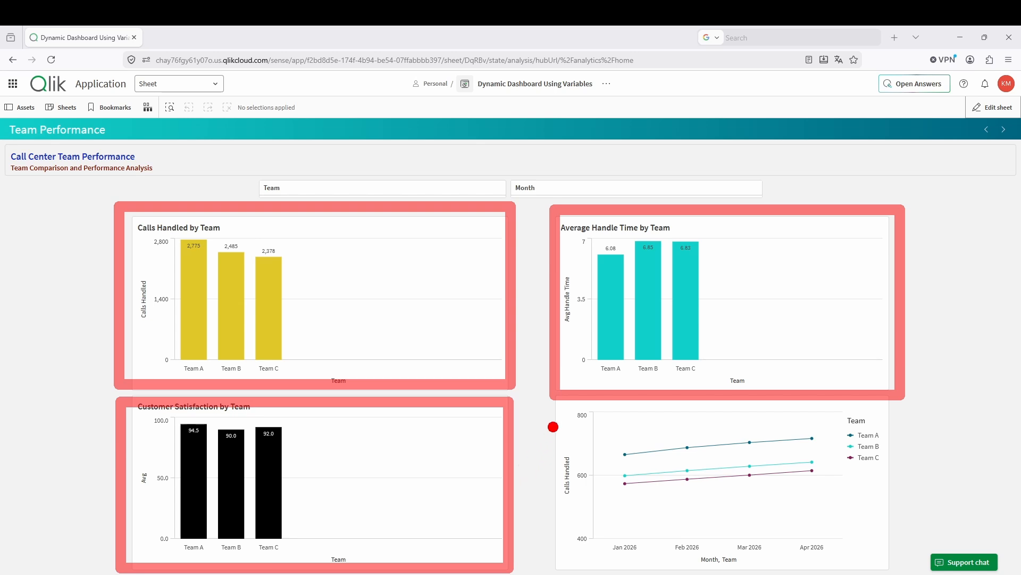
{"action": "mouse_move", "coordinate": [547, 404]}
{"action": "left_mouse_down"}
{"action": "mouse_move", "coordinate": [580, 537]}
{"action": "mouse_move", "coordinate": [766, 566]}
{"action": "mouse_move", "coordinate": [907, 554]}
{"action": "left_mouse_up"}
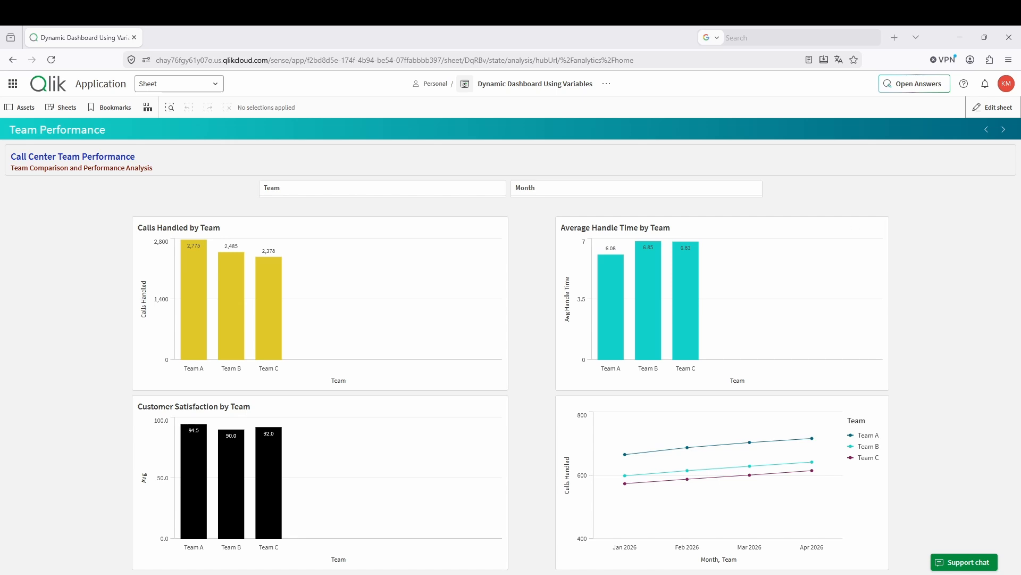
- Start editing the Team Performance sheet and add a Button beside the Month filter, narrowed from its left edge
{"action": "left_click", "coordinate": [993, 108]}
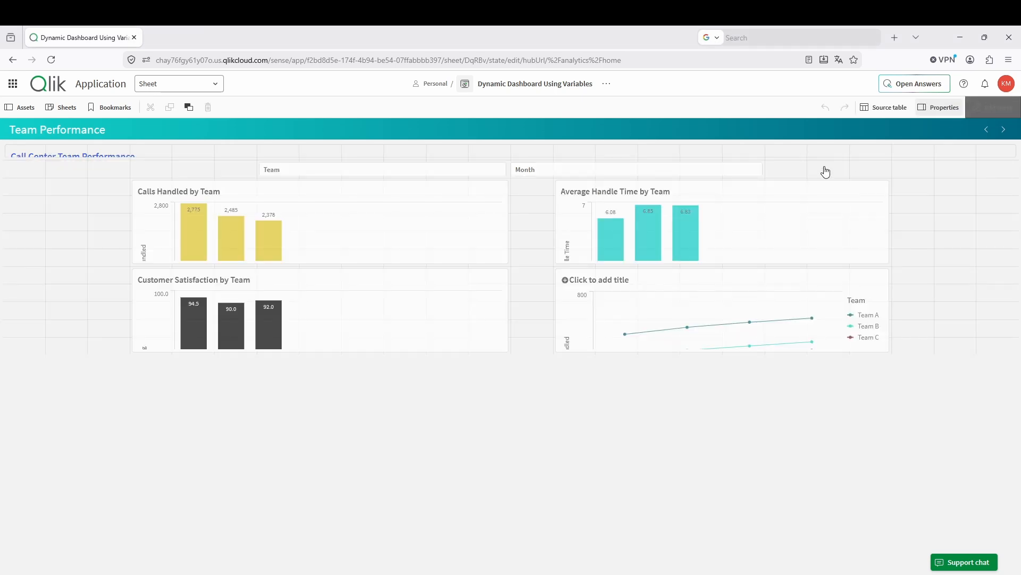
{"action": "left_click", "coordinate": [71, 146]}
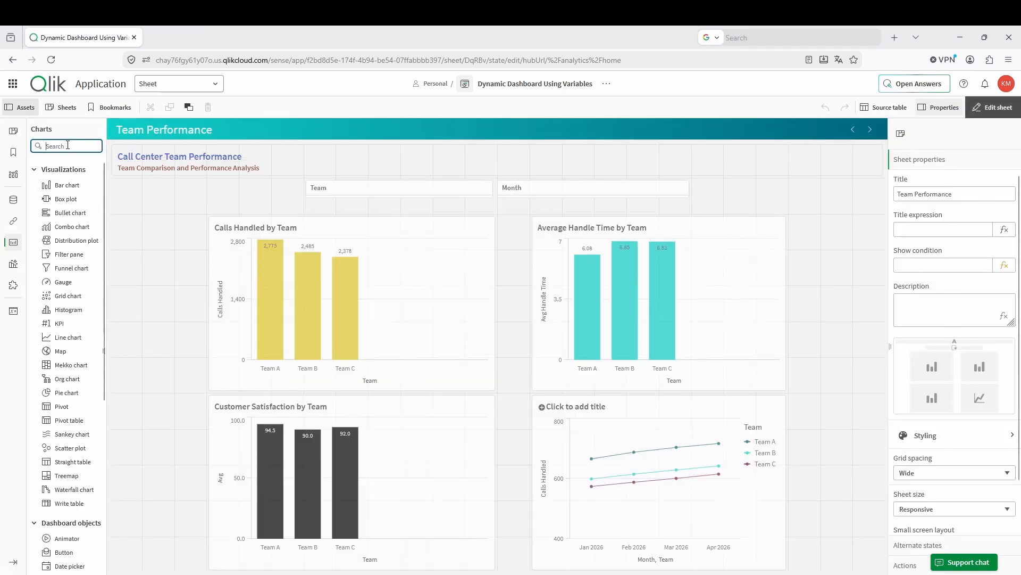
{"action": "type", "text": "butt"}
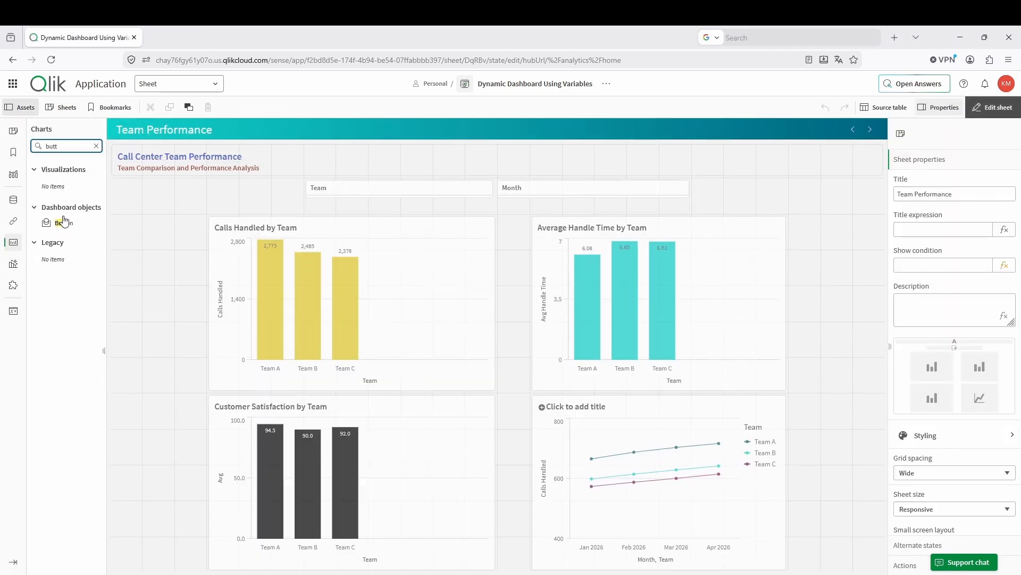
{"action": "left_click_drag", "start_coordinate": [62, 222], "coordinate": [870, 201]}
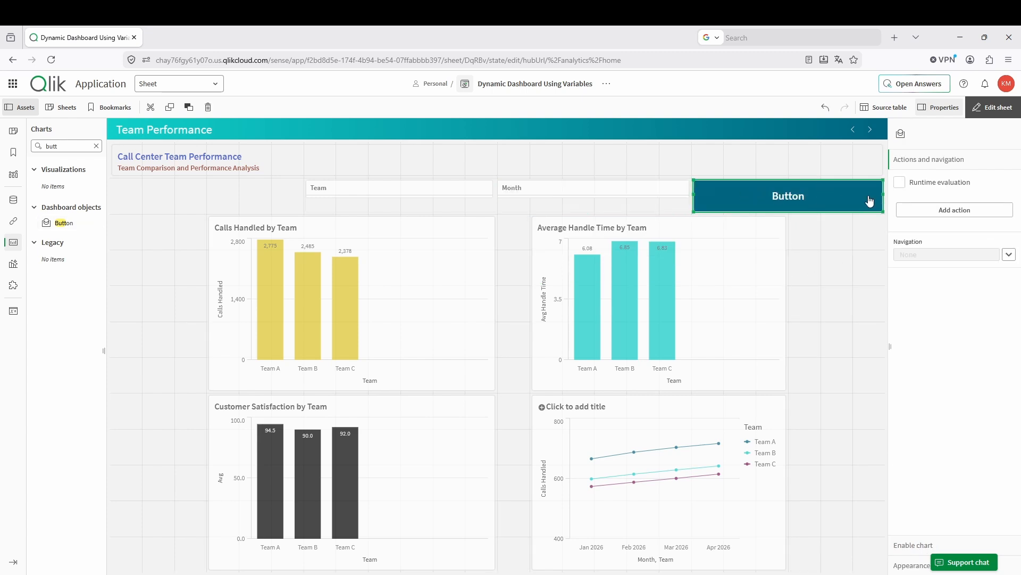
{"action": "left_click_drag", "start_coordinate": [689, 212], "coordinate": [744, 206]}
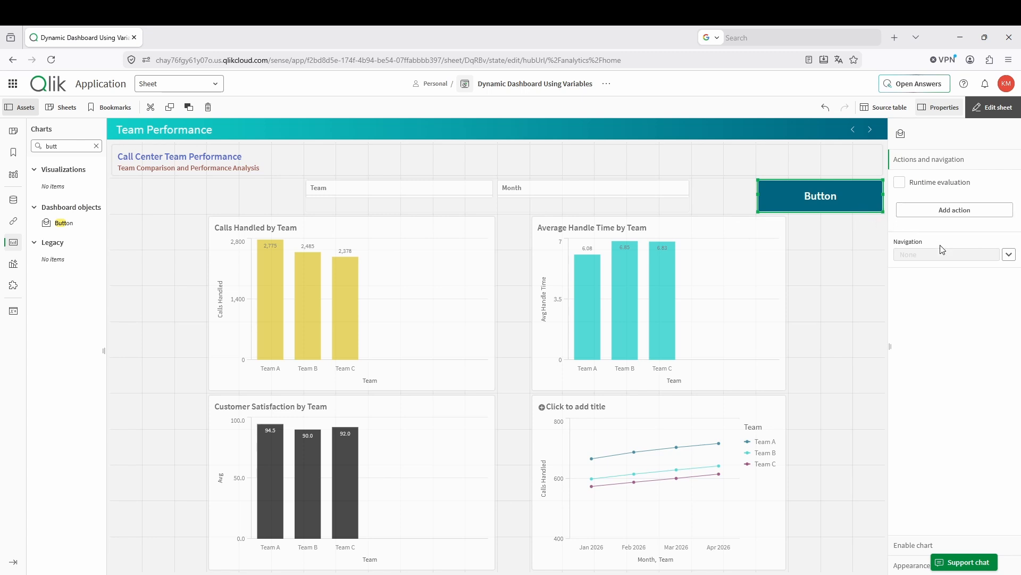
- Enable runtime evaluation for the new button and set its label to Previous Page
{"action": "left_click", "coordinate": [900, 183]}
{"action": "left_click", "coordinate": [912, 565]}
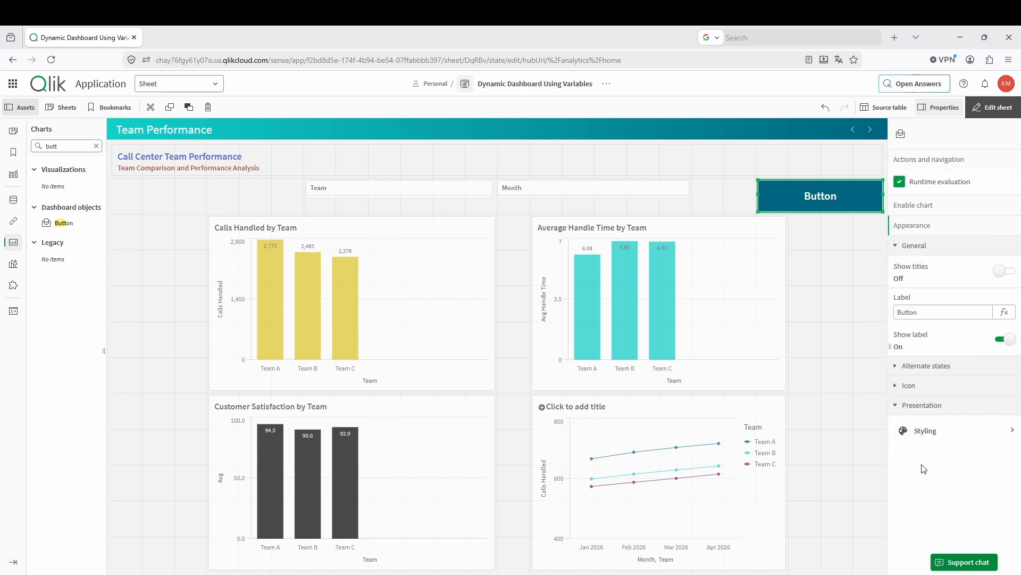
{"action": "left_click", "coordinate": [919, 291]}
{"action": "double_click", "coordinate": [918, 291]}
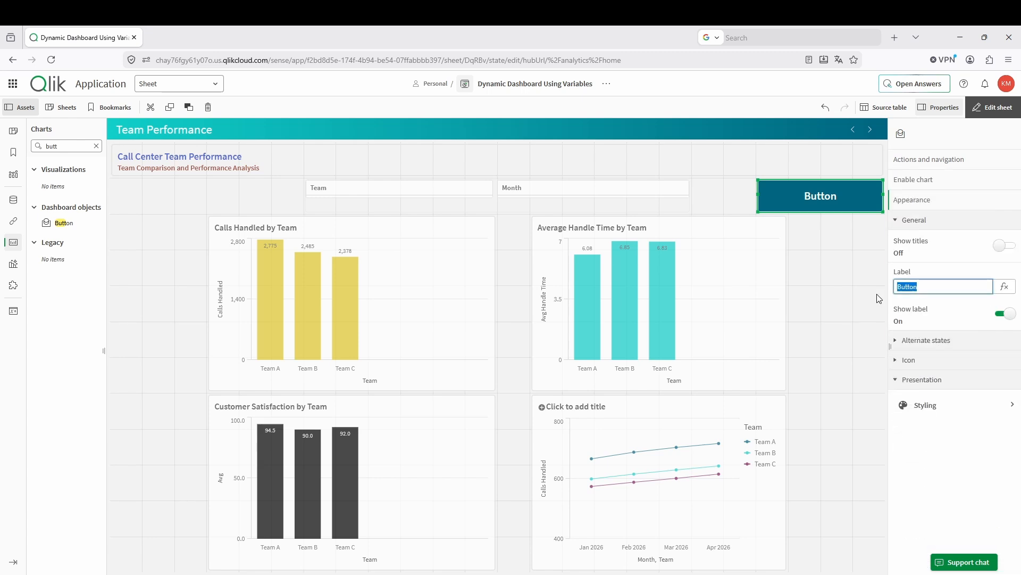
{"action": "type", "text": "Previou"}
{"action": "left_click", "coordinate": [832, 204]}
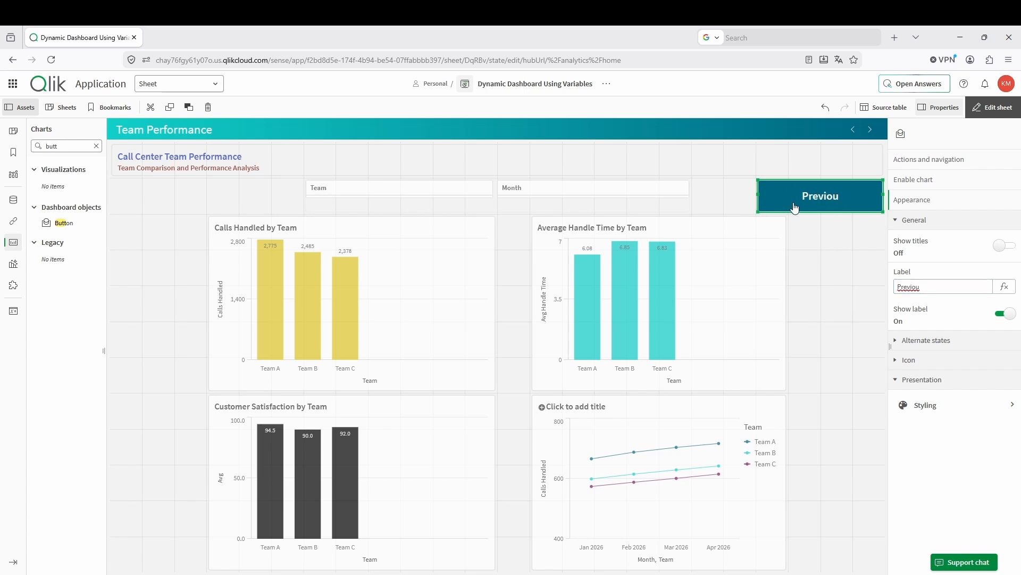
{"action": "left_click", "coordinate": [936, 284]}
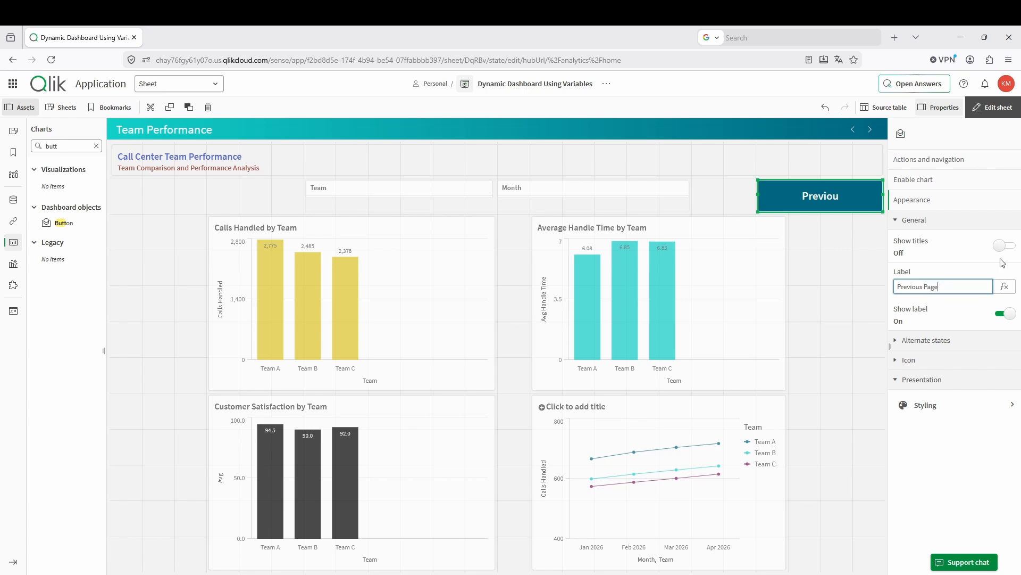
- Show an icon on the Previous Page button and choose the Back icon
{"action": "left_click", "coordinate": [900, 361]}
{"action": "left_click", "coordinate": [1003, 386]}
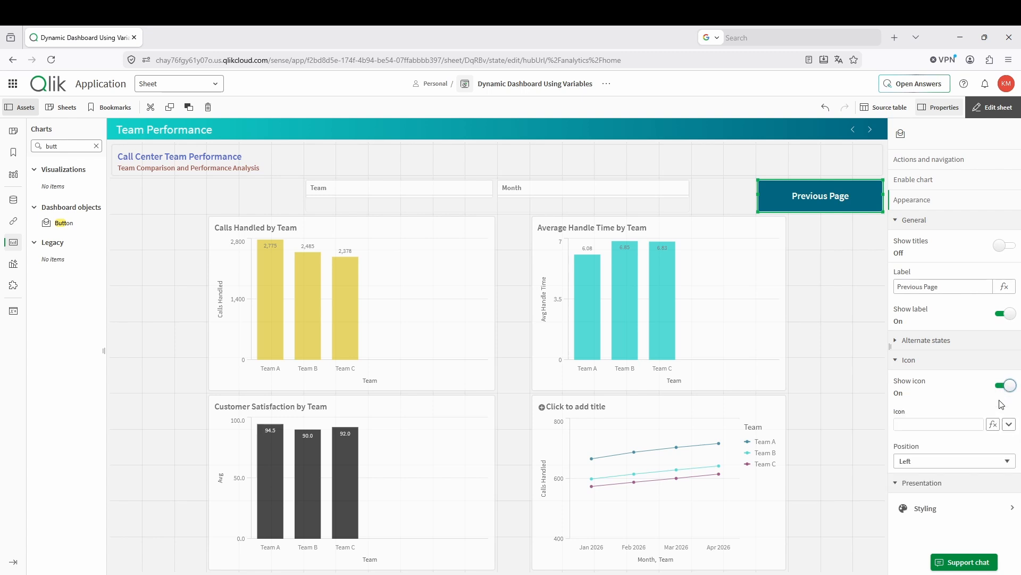
{"action": "left_click", "coordinate": [1009, 424]}
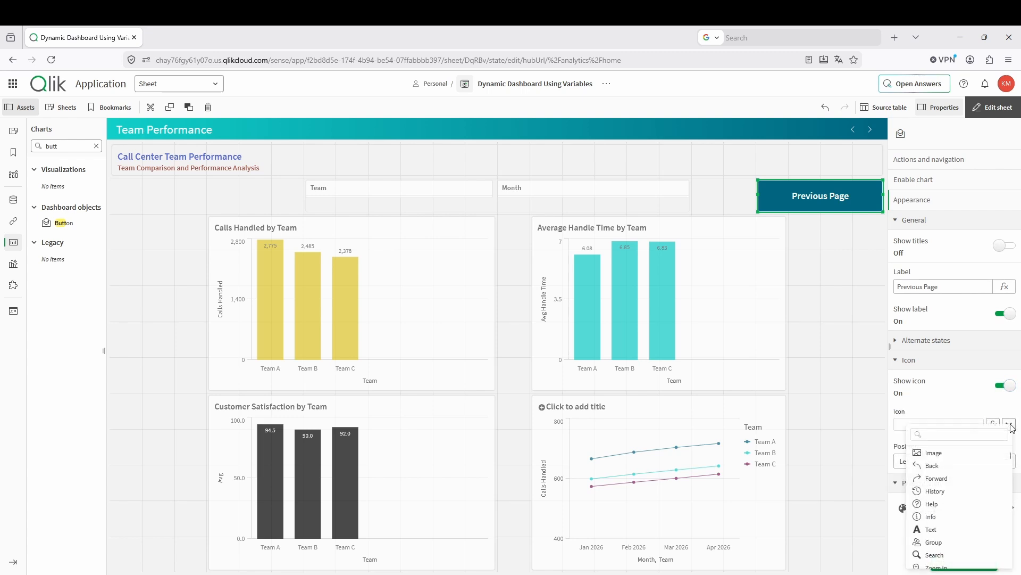
{"action": "left_click", "coordinate": [932, 466]}
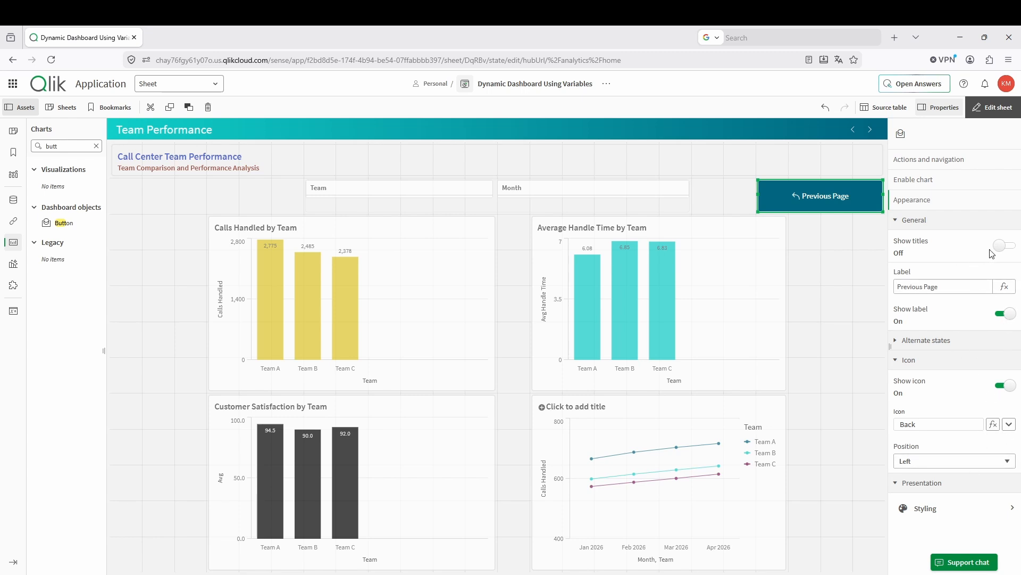
- Set the Previous Page button's background to a single black color (#000000)
{"action": "left_click", "coordinate": [945, 509]}
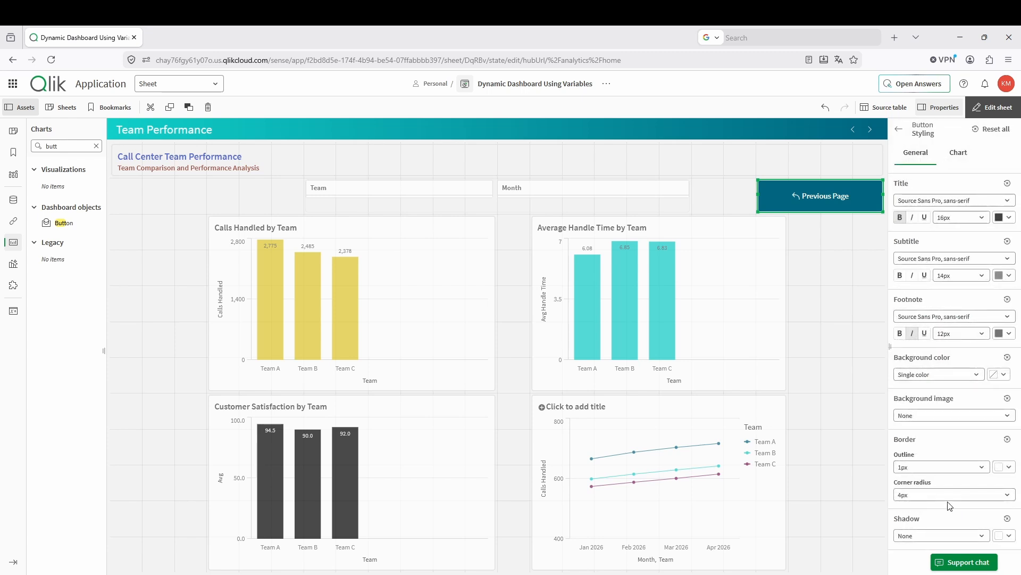
{"action": "left_click", "coordinate": [953, 155]}
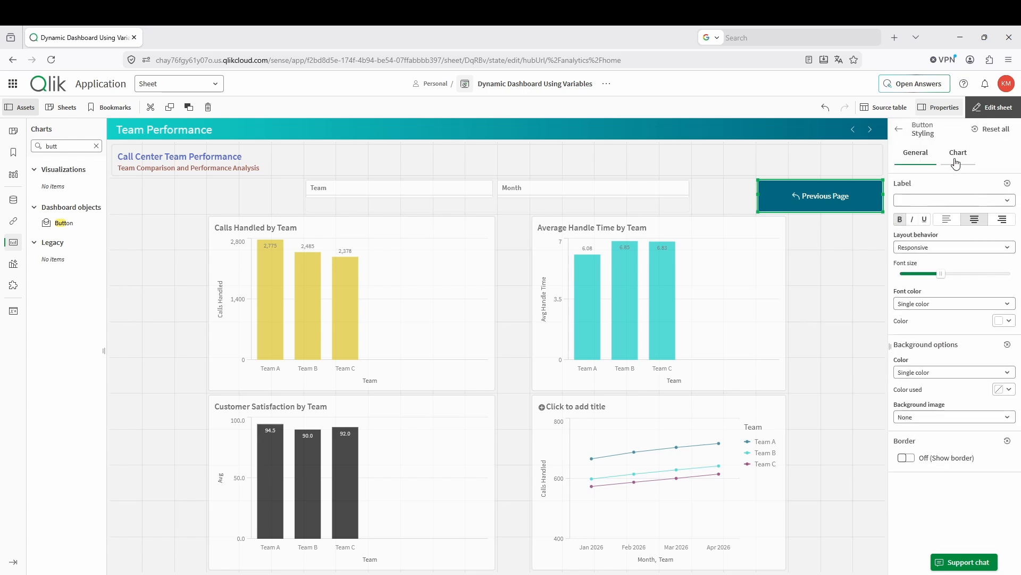
{"action": "left_click", "coordinate": [1009, 391]}
{"action": "left_click", "coordinate": [923, 475]}
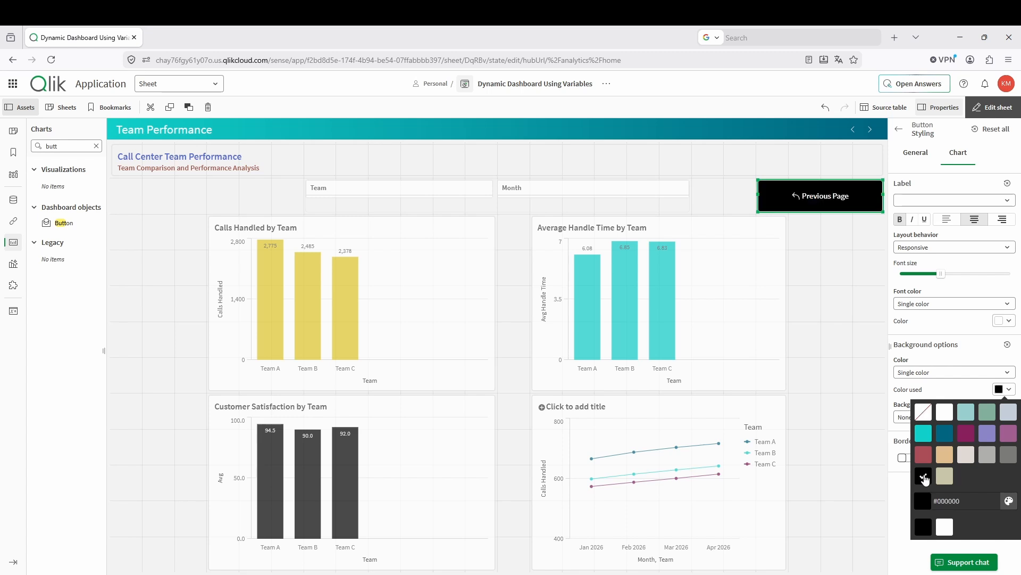
- Increase the Previous Page button's label font size to 0.66
{"action": "left_click_drag", "start_coordinate": [941, 274], "coordinate": [962, 277]}
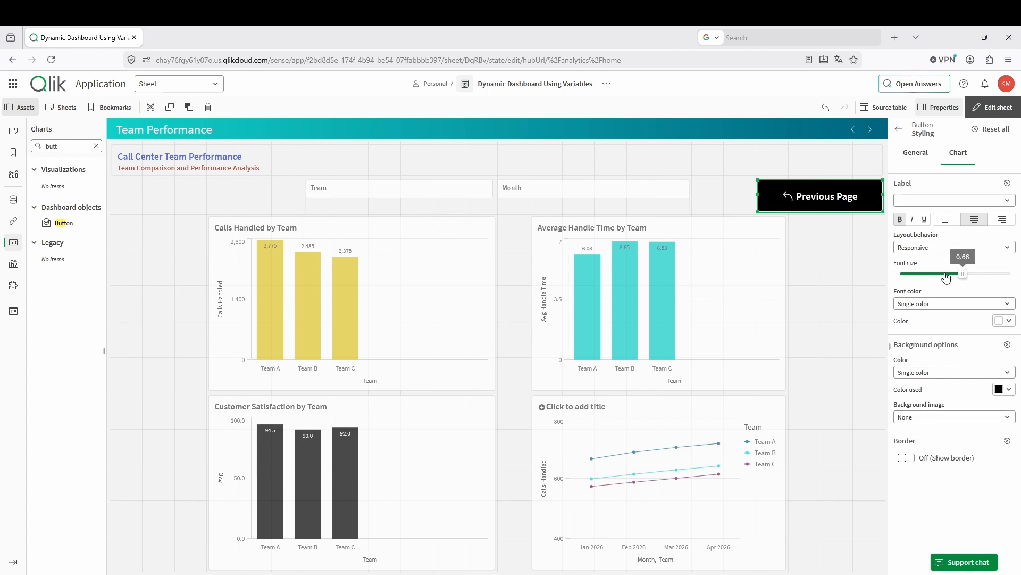
{"action": "left_click", "coordinate": [863, 256]}
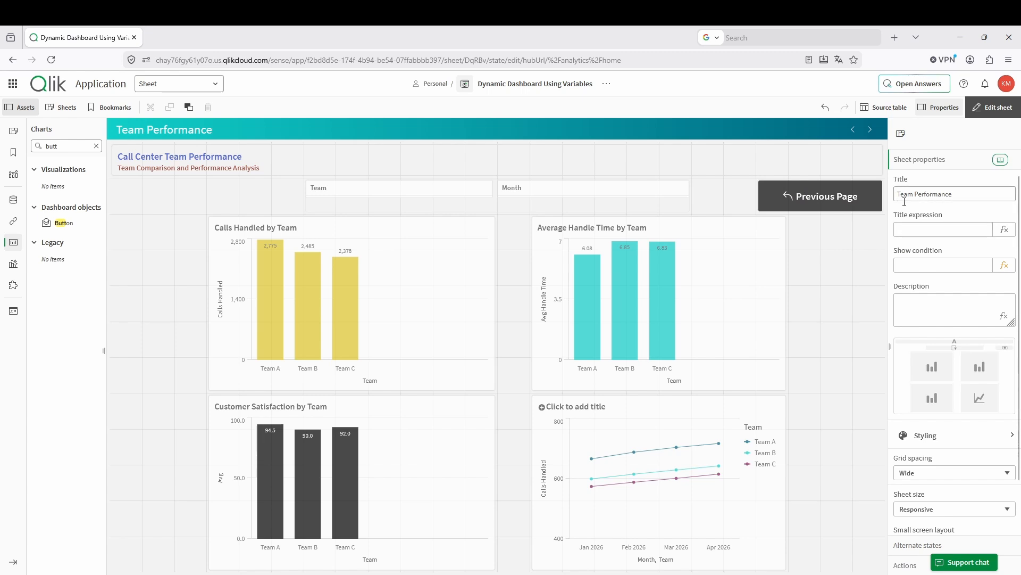
- Set the Previous Page button's navigation to Go to a sheet, with Executive Overview as the target sheet
{"action": "left_click", "coordinate": [866, 214]}
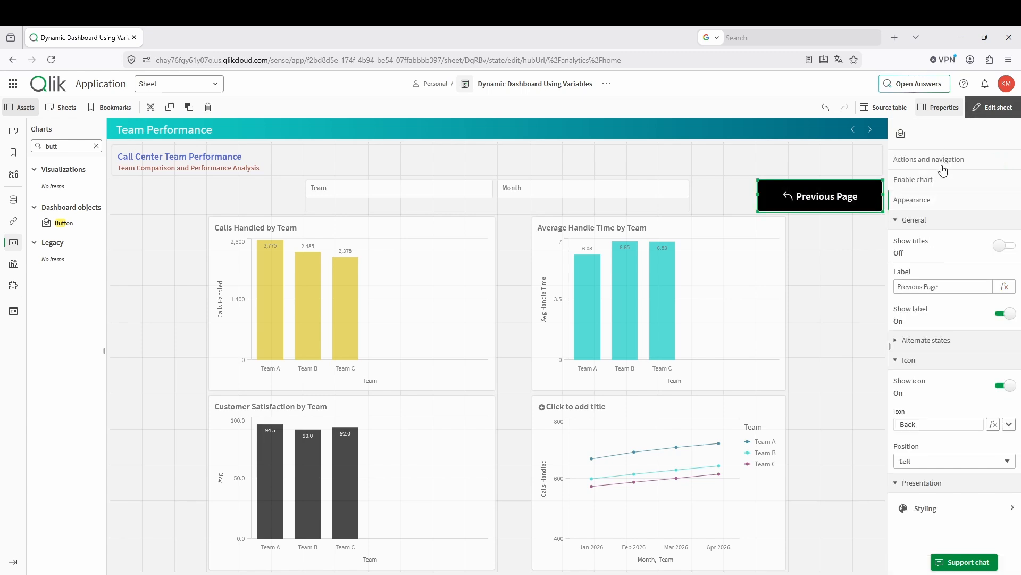
{"action": "left_click", "coordinate": [897, 221]}
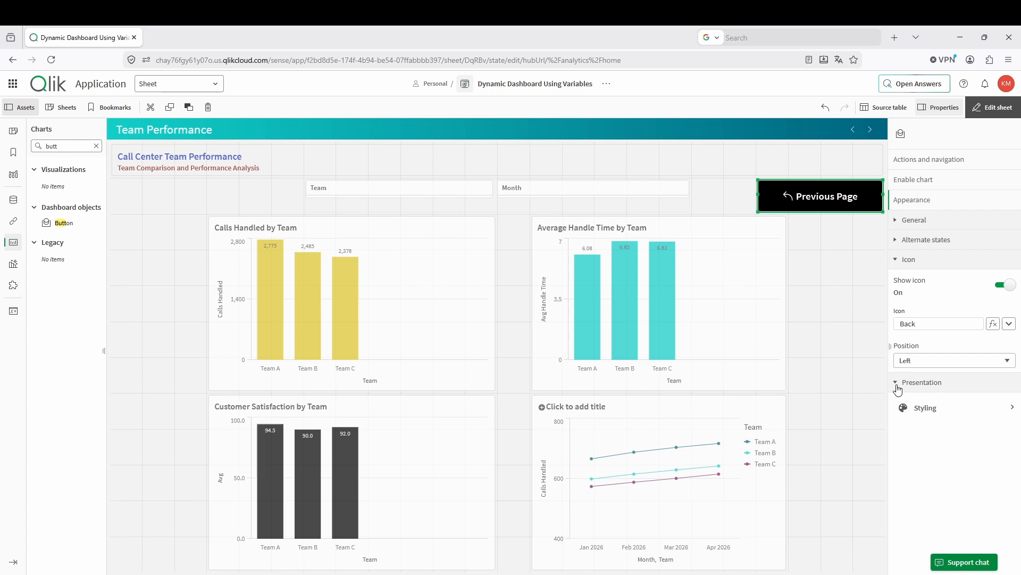
{"action": "left_click", "coordinate": [926, 161]}
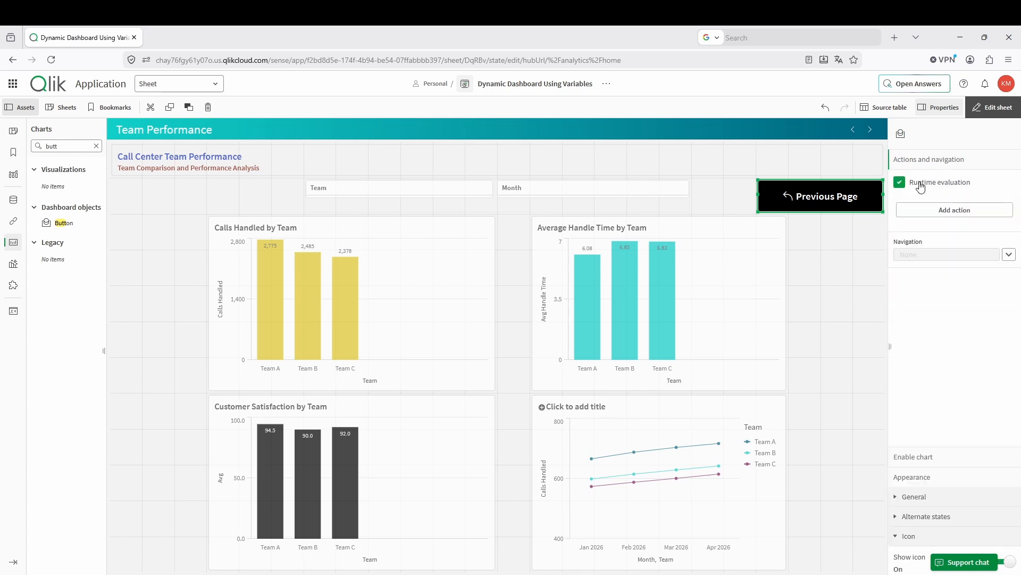
{"action": "left_click", "coordinate": [1009, 255]}
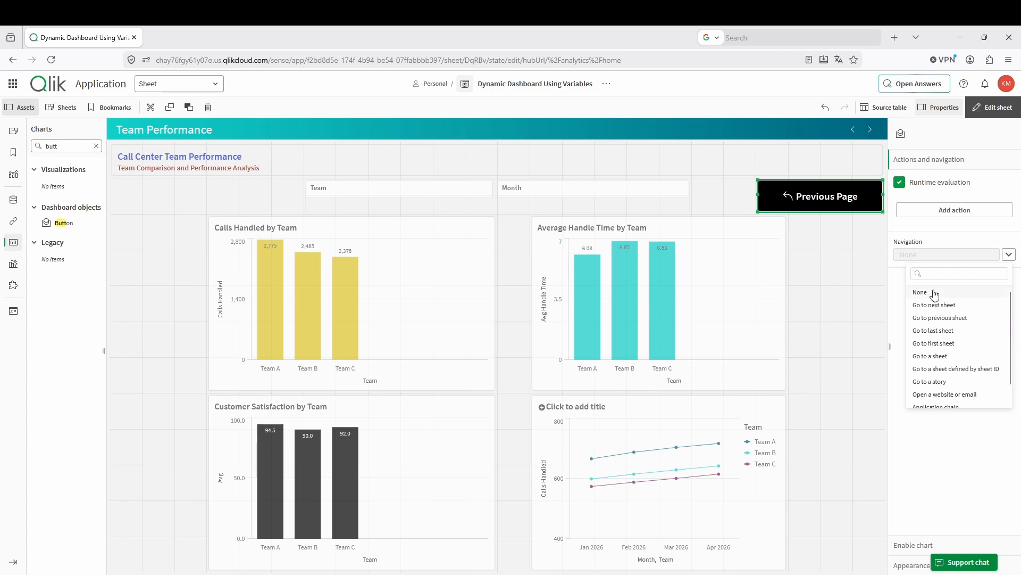
{"action": "left_click", "coordinate": [947, 357]}
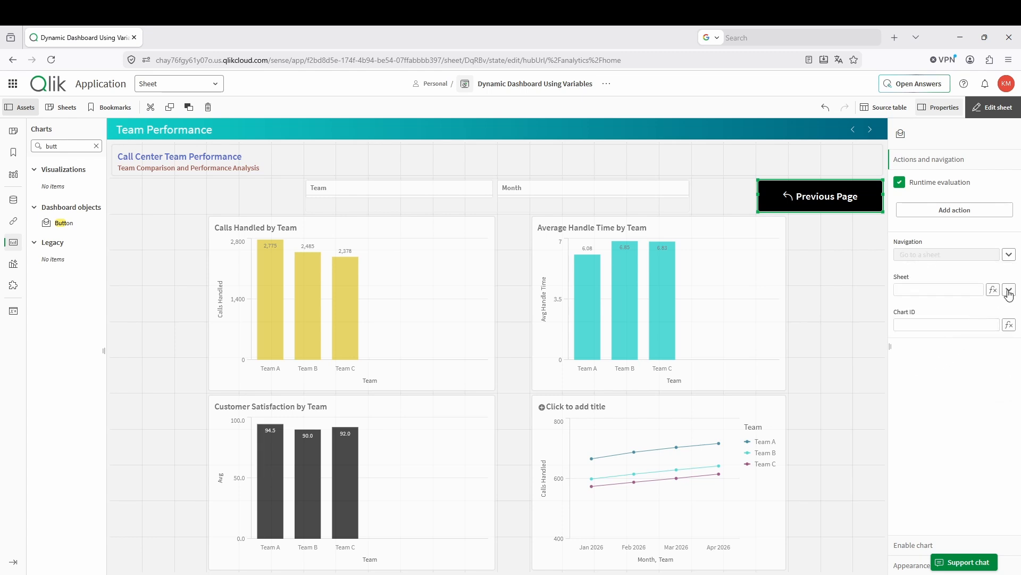
{"action": "left_click", "coordinate": [1009, 289]}
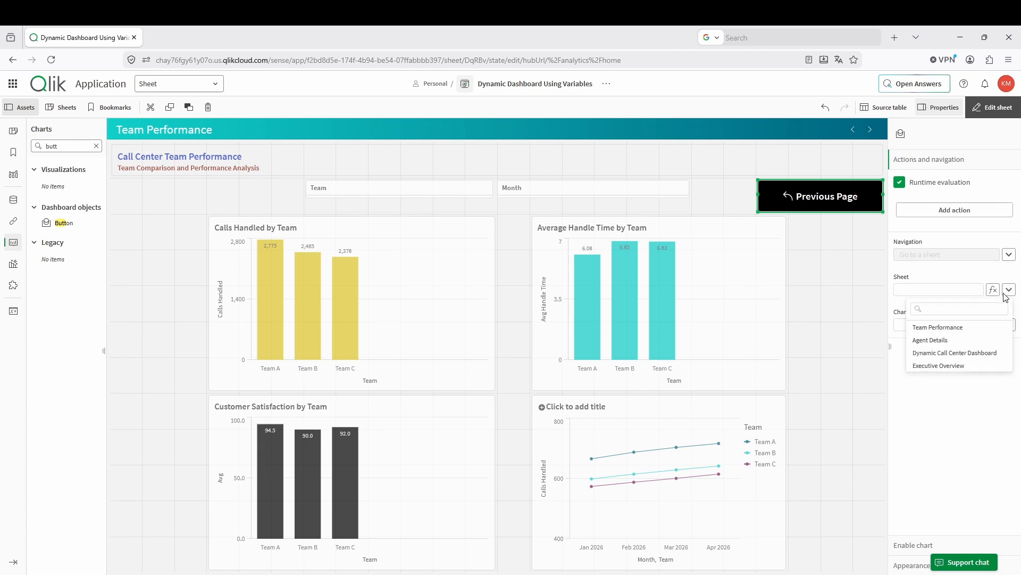
{"action": "left_click", "coordinate": [950, 367]}
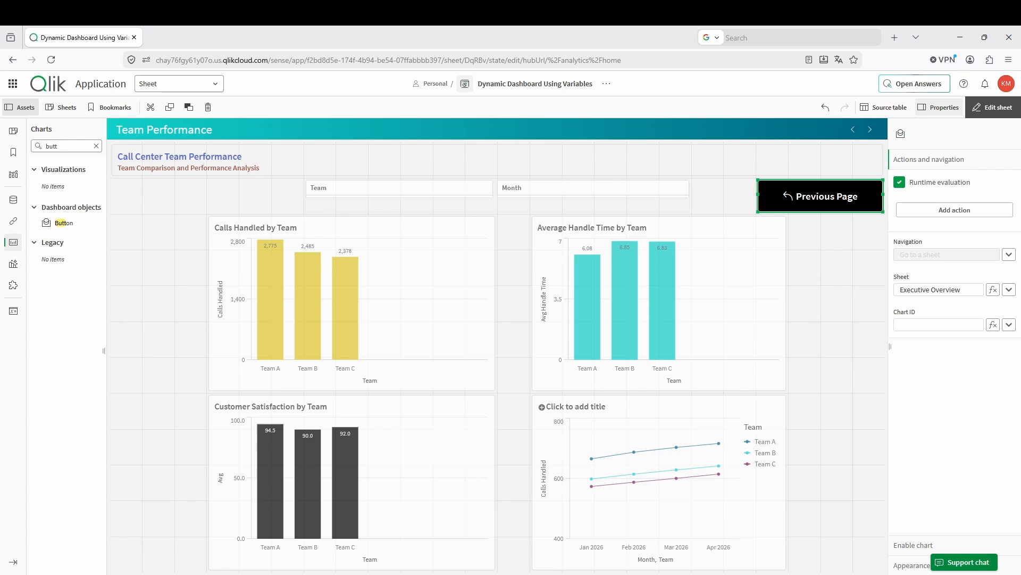
- Copy the Previous Page button, paste it onto the sheet, and resize the copy to fit beside the Team filter under the sheet heading
{"action": "right_click", "coordinate": [805, 206]}
{"action": "left_click", "coordinate": [825, 246]}
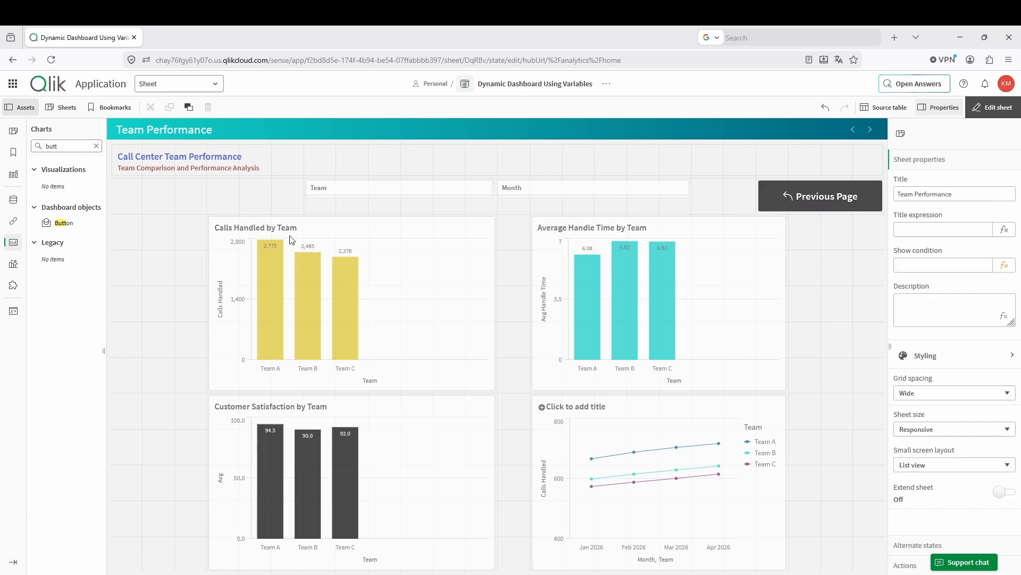
{"action": "right_click", "coordinate": [191, 208]}
{"action": "left_click", "coordinate": [218, 213]}
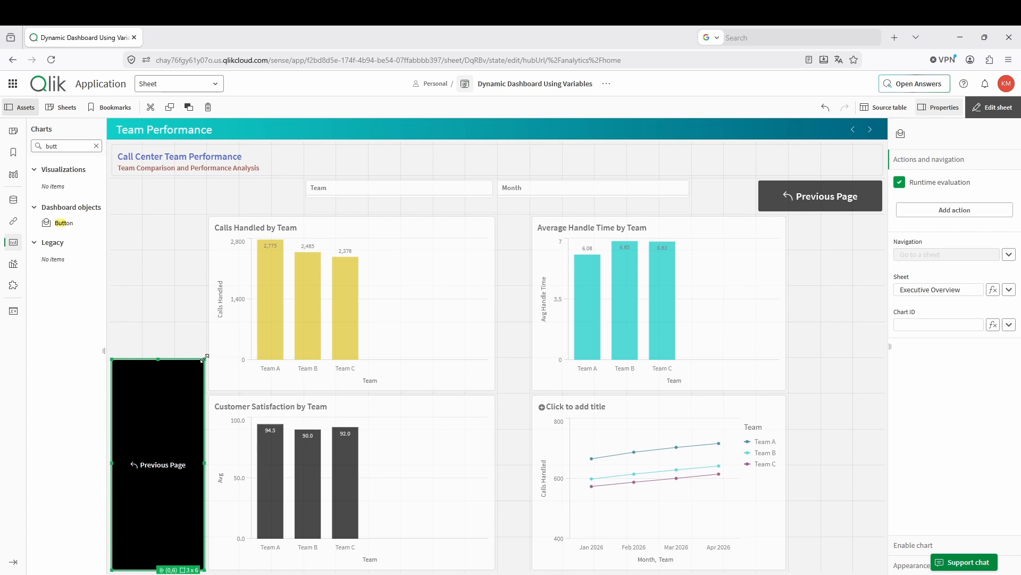
{"action": "left_click_drag", "start_coordinate": [205, 341], "coordinate": [231, 170]}
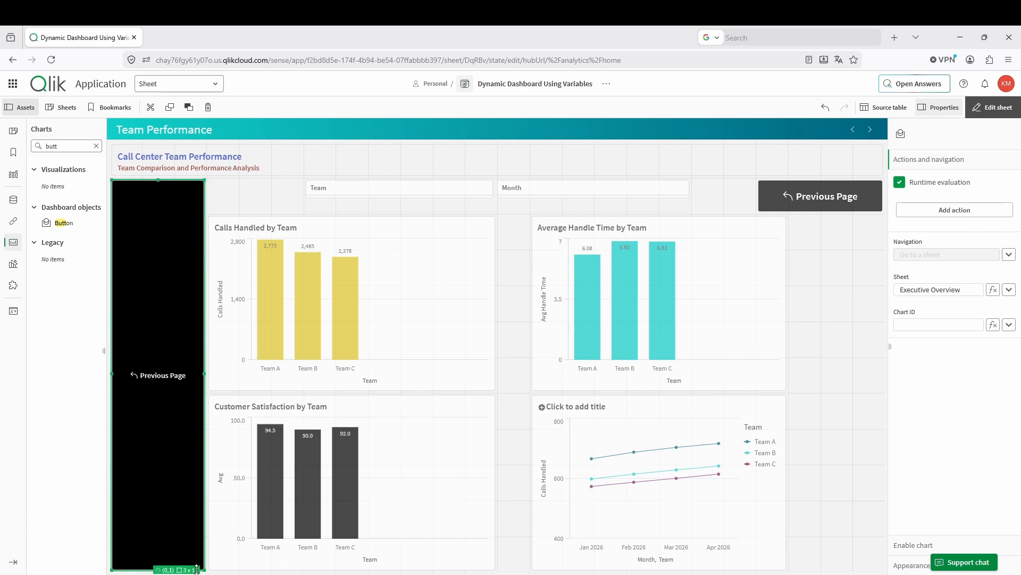
{"action": "left_click_drag", "start_coordinate": [201, 567], "coordinate": [245, 206]}
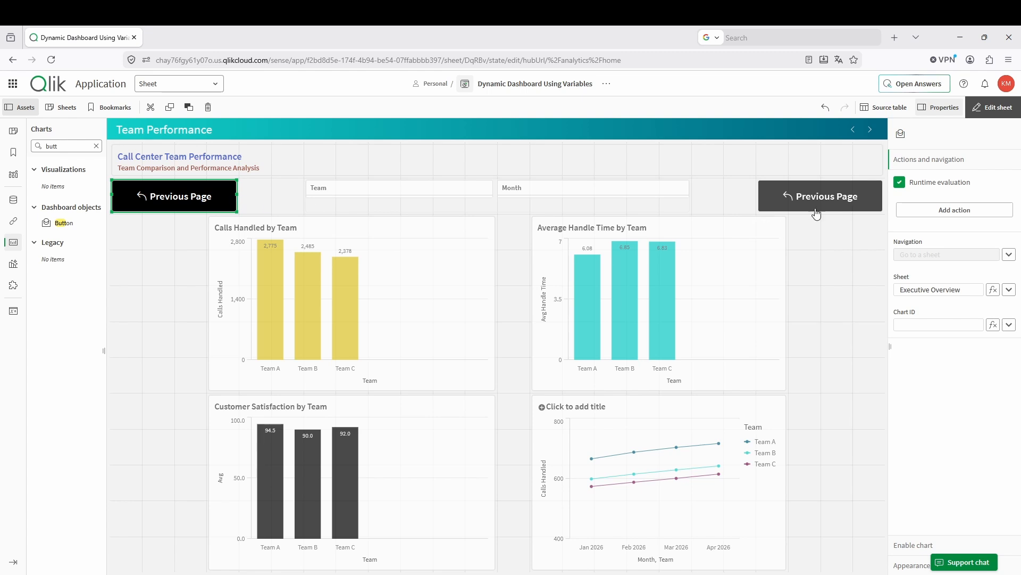
- Delete the original Previous Page button beside the Month filter and add a new Button in its place, narrowed from its left edge
{"action": "right_click", "coordinate": [835, 198]}
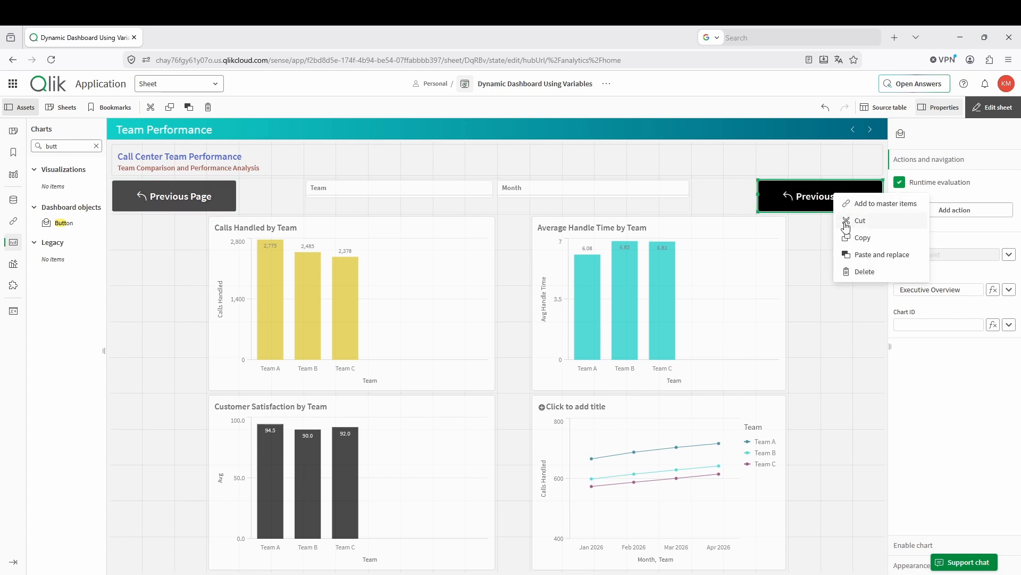
{"action": "key", "text": "Escape"}
{"action": "key", "text": "Delete"}
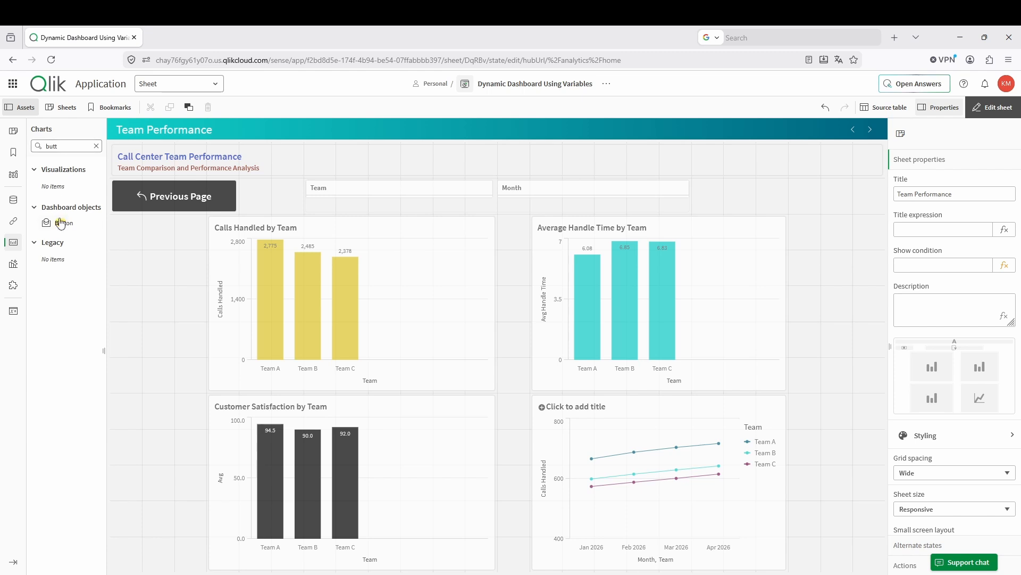
{"action": "left_click_drag", "start_coordinate": [63, 224], "coordinate": [888, 200]}
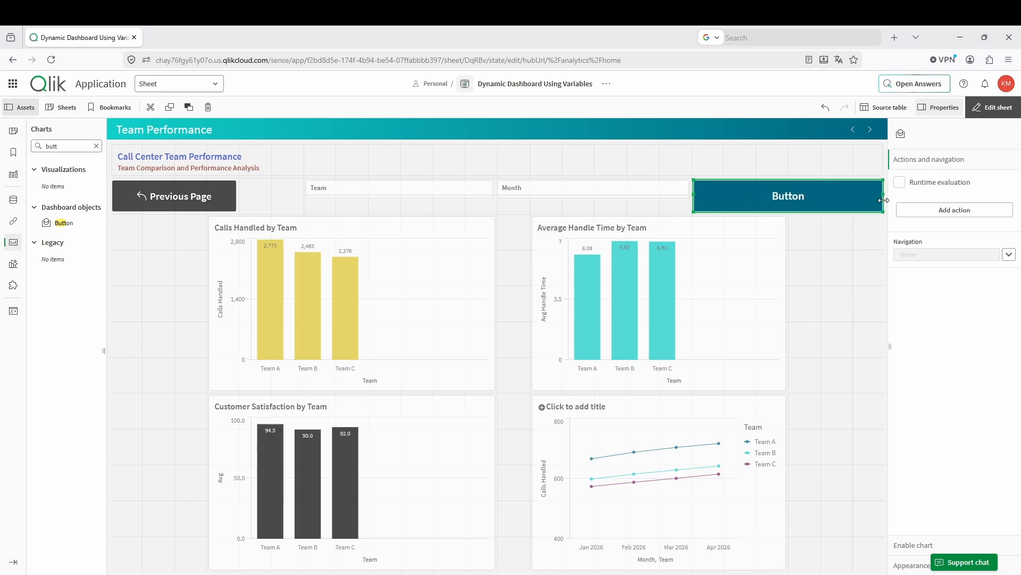
{"action": "left_click_drag", "start_coordinate": [700, 215], "coordinate": [750, 209]}
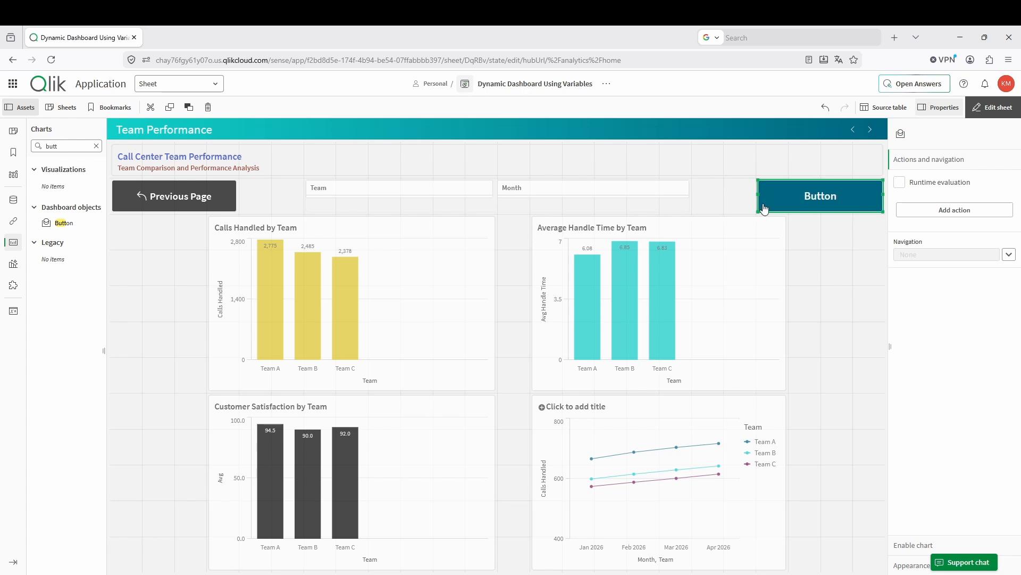
- Enable runtime evaluation for the new button and set its background to a single black color (#000000)
{"action": "left_click", "coordinate": [900, 183]}
{"action": "left_click", "coordinate": [912, 564]}
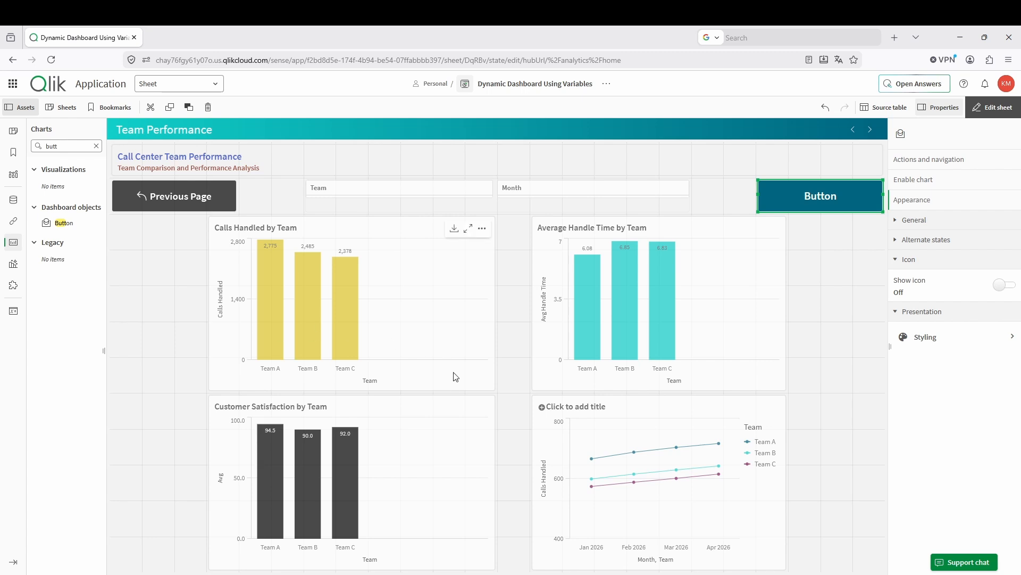
{"action": "left_click", "coordinate": [1012, 340]}
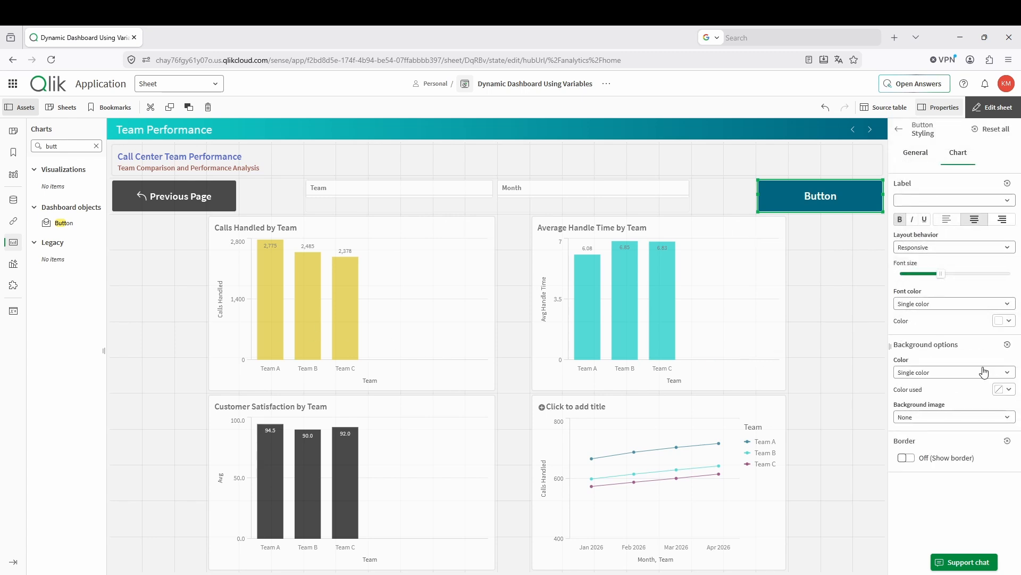
{"action": "left_click", "coordinate": [1009, 393]}
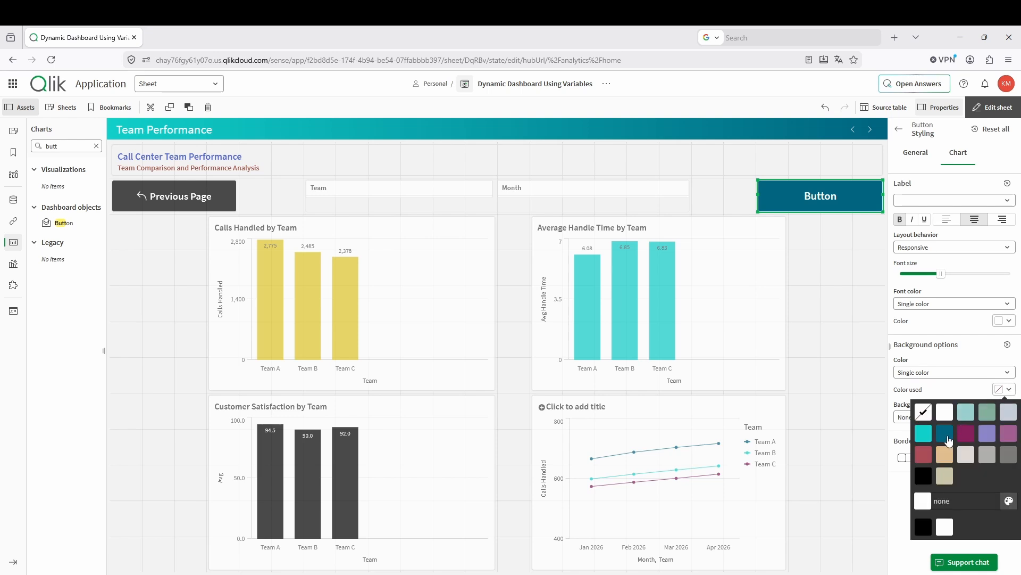
{"action": "left_click", "coordinate": [928, 483]}
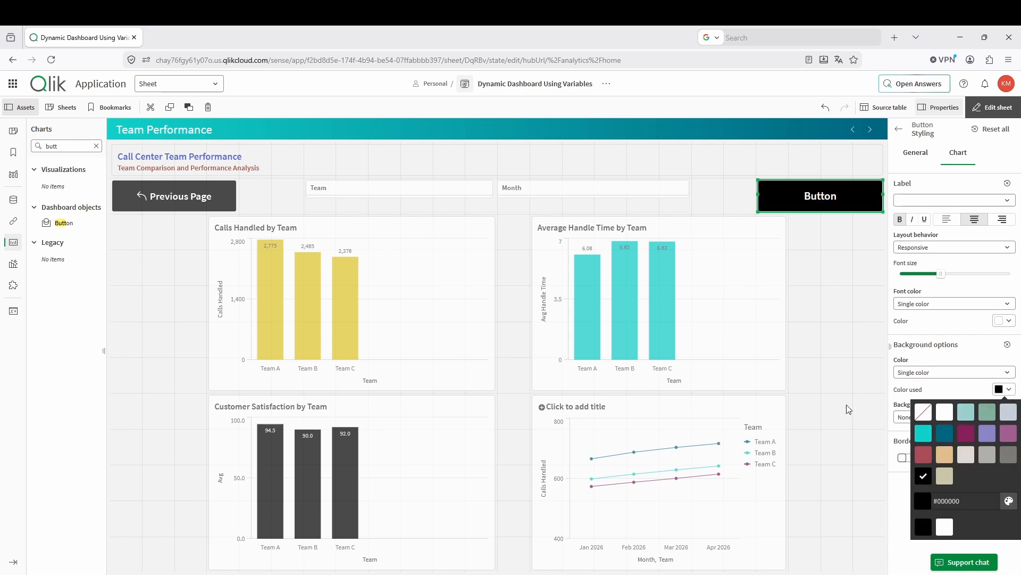
{"action": "left_click", "coordinate": [885, 351]}
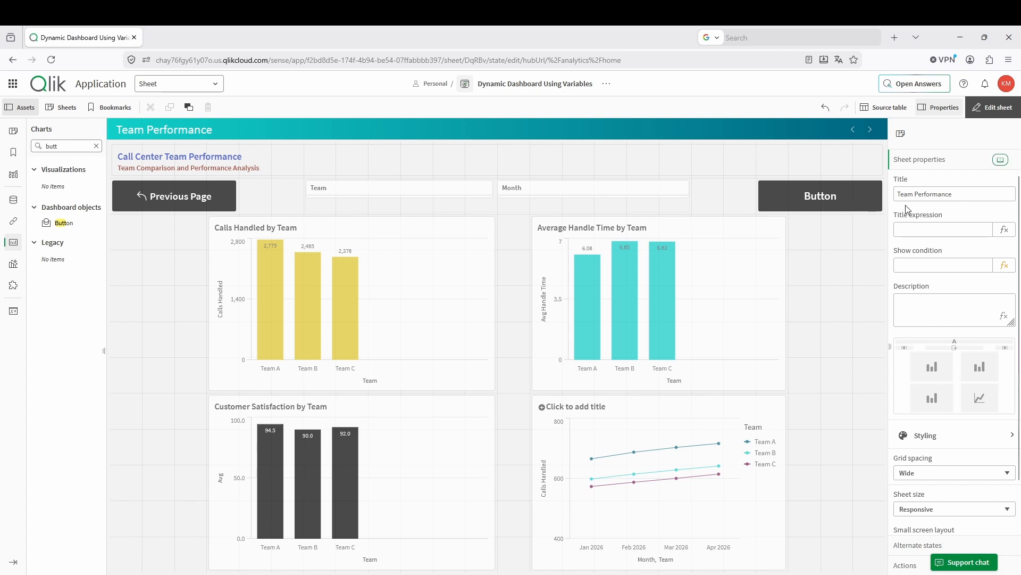
- Add an action labelled Next Page to the new button and set its navigation to Go to next sheet
{"action": "left_click", "coordinate": [841, 208]}
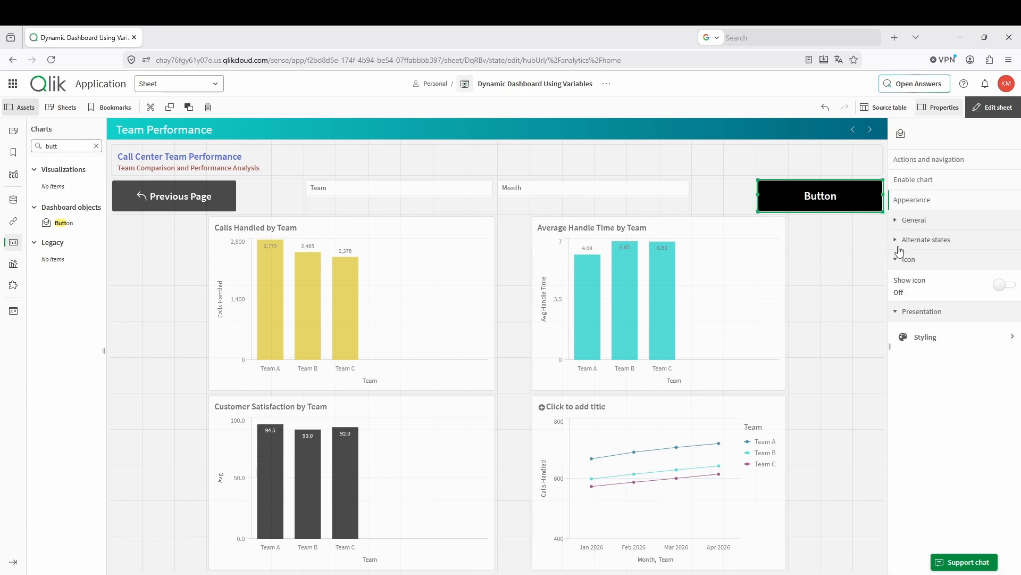
{"action": "left_click", "coordinate": [904, 161]}
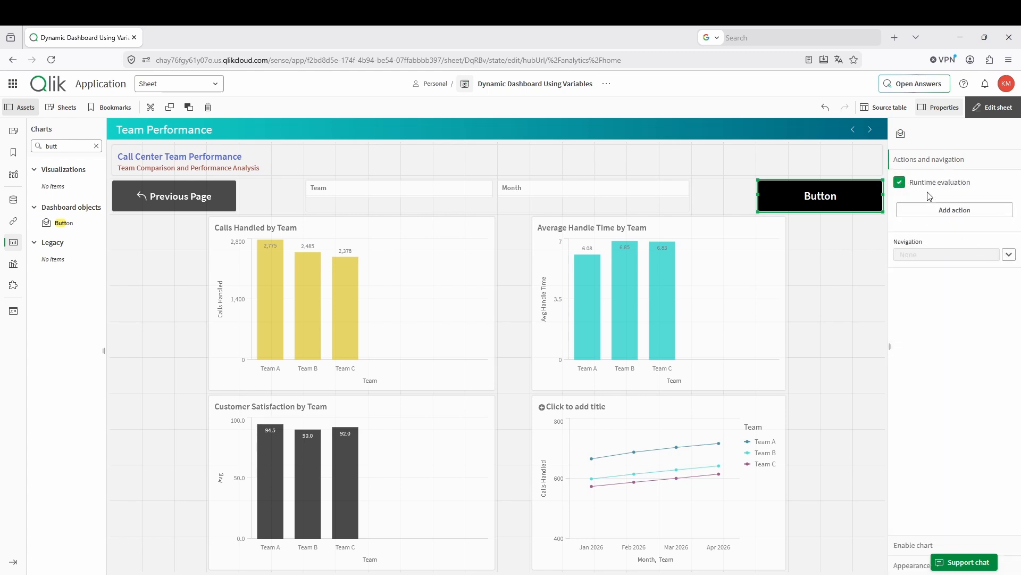
{"action": "left_click", "coordinate": [948, 216]}
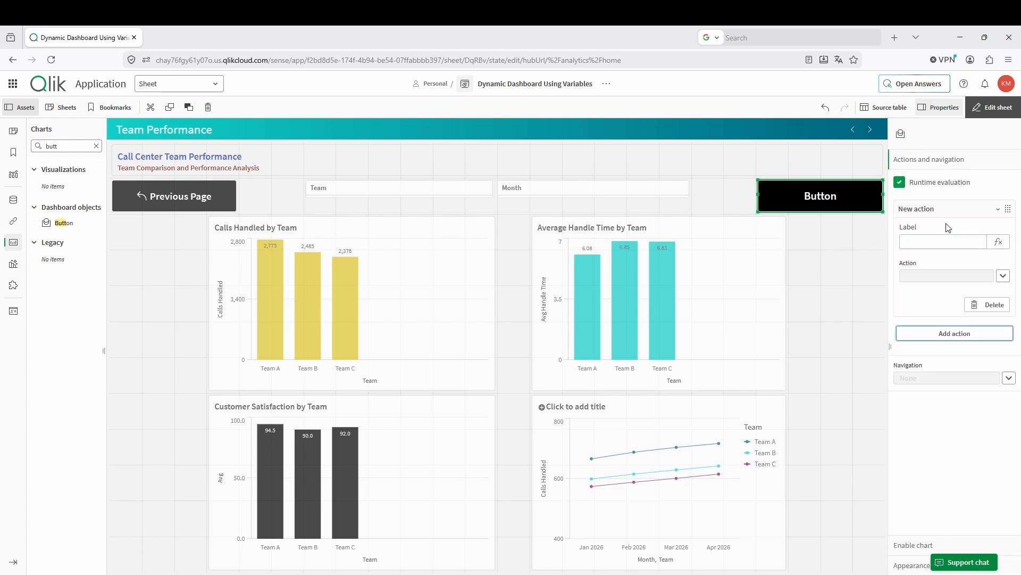
{"action": "left_click", "coordinate": [942, 242]}
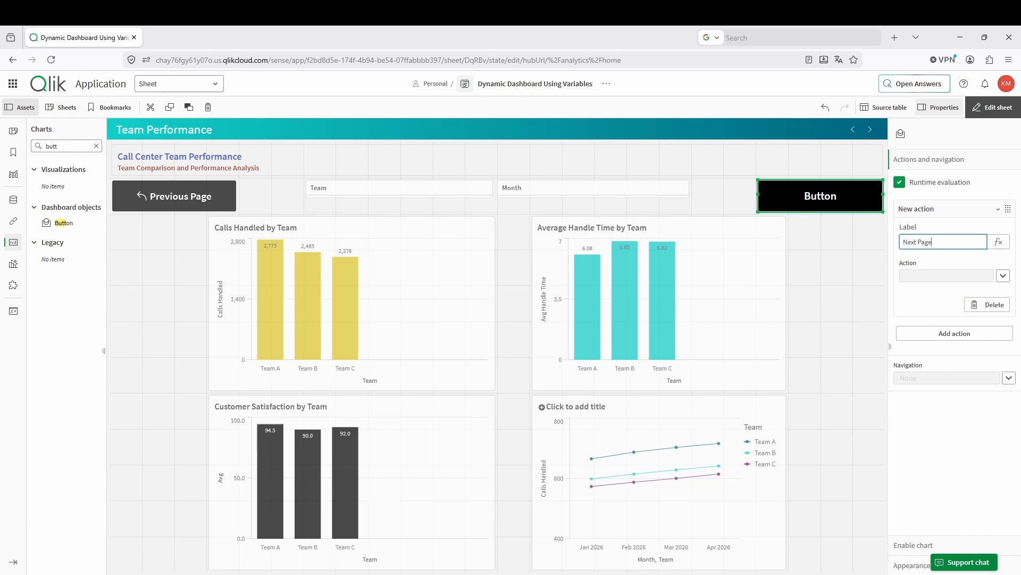
{"action": "left_click", "coordinate": [1003, 276]}
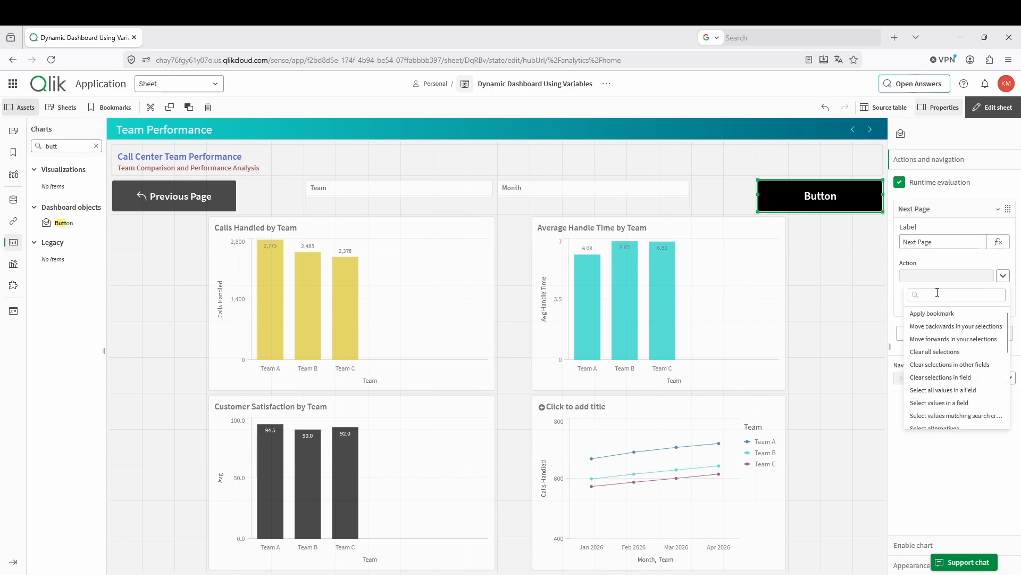
{"action": "left_click", "coordinate": [936, 476]}
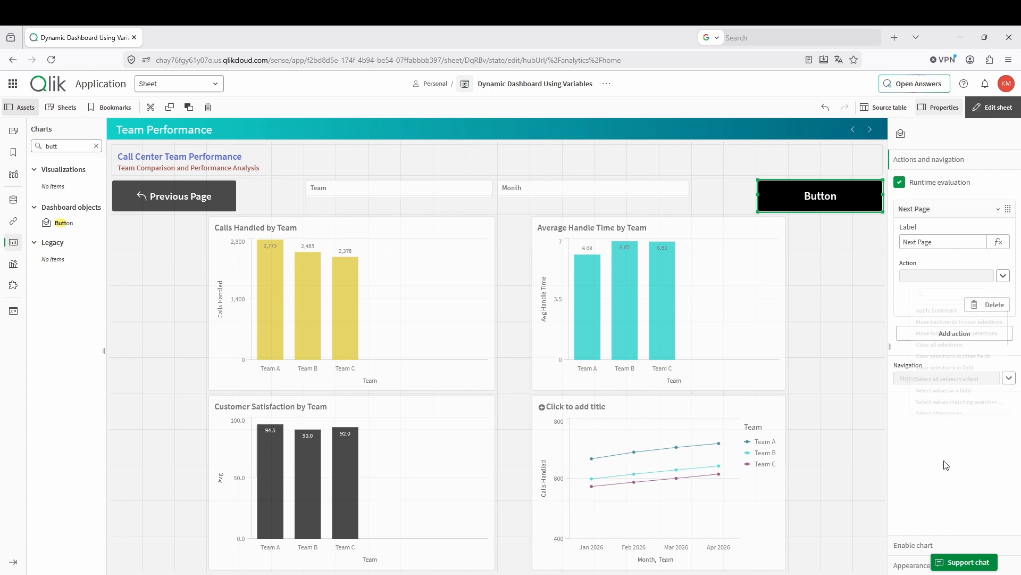
{"action": "left_click", "coordinate": [1009, 377]}
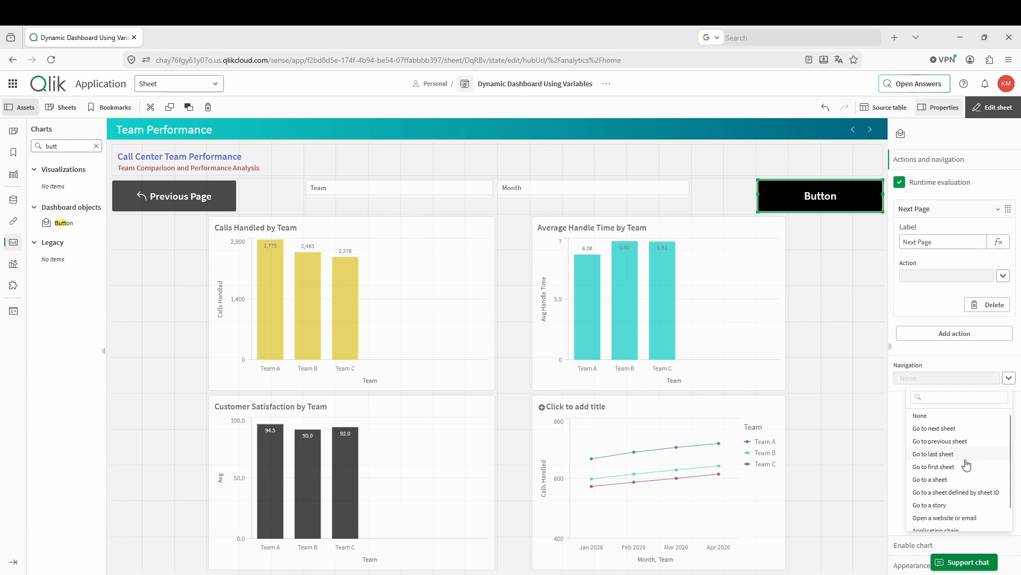
{"action": "left_click", "coordinate": [946, 435]}
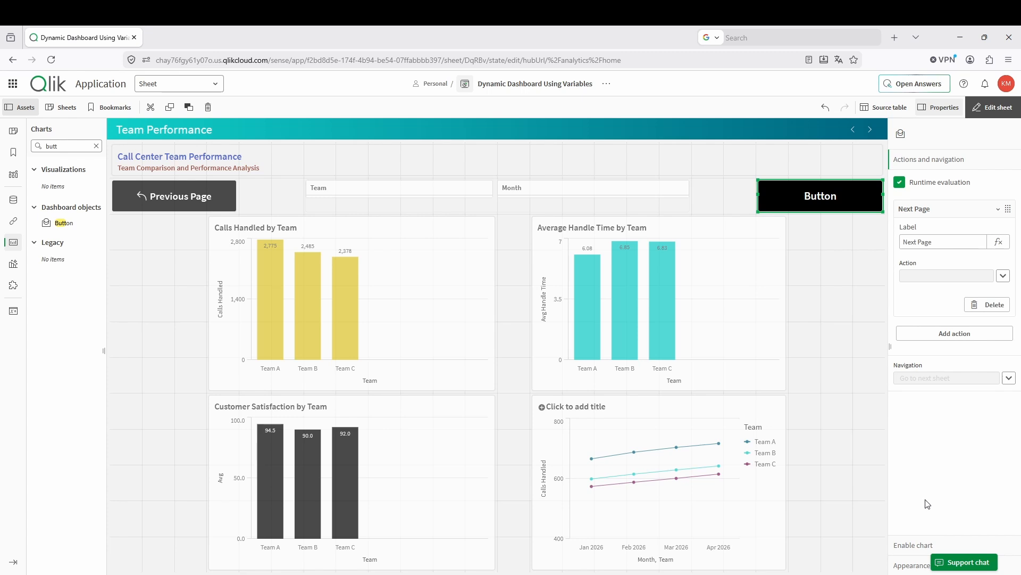
- Show an icon on the new button beside the Month filter and choose the Forward icon
{"action": "left_click", "coordinate": [912, 565]}
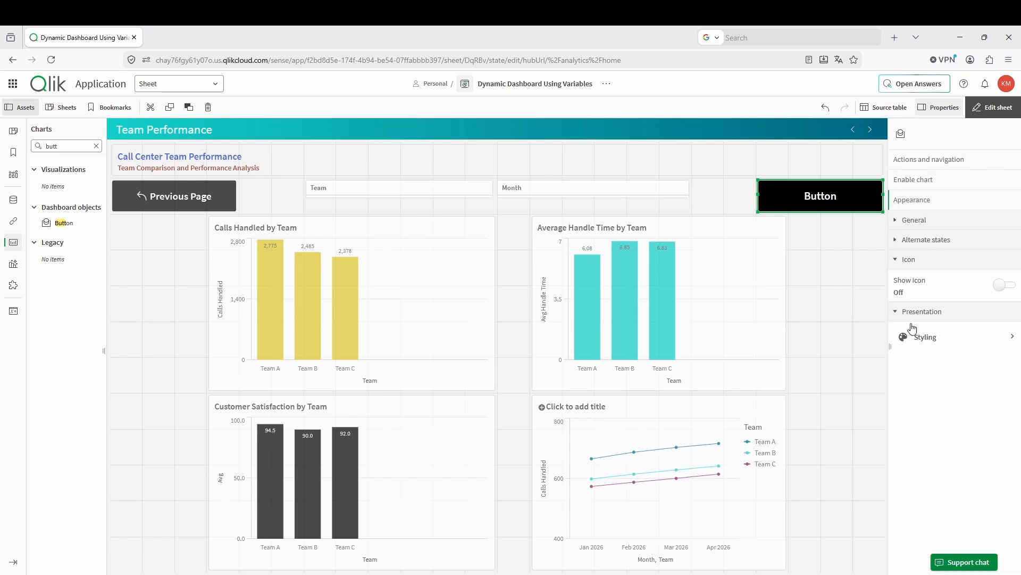
{"action": "left_click", "coordinate": [1000, 285]}
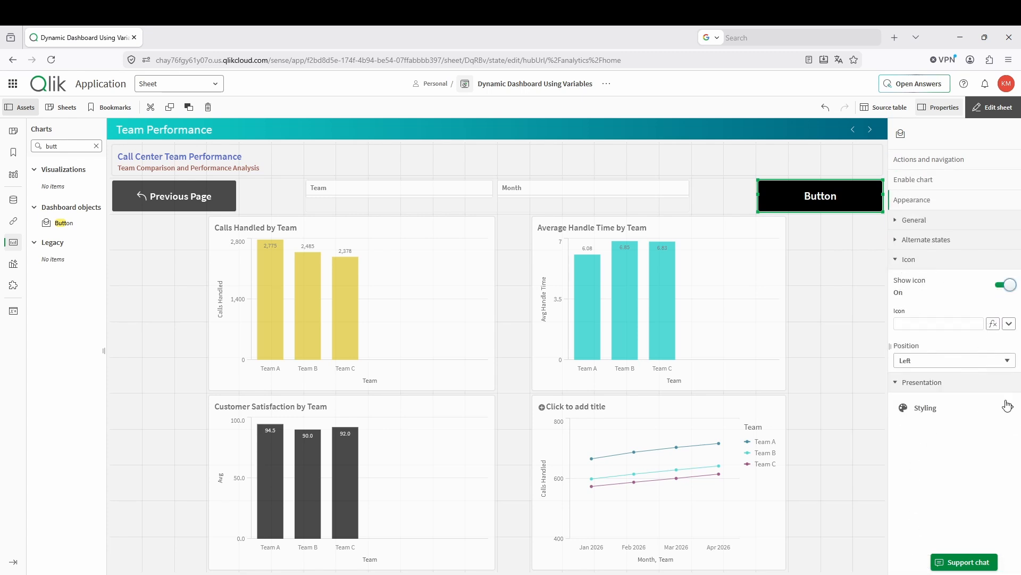
{"action": "left_click", "coordinate": [1009, 323]}
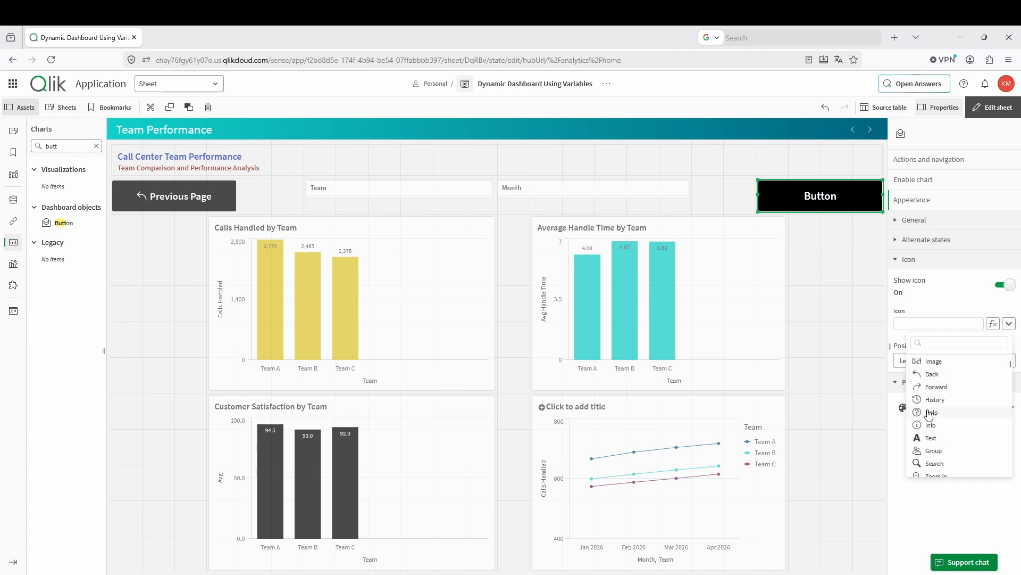
{"action": "left_click", "coordinate": [935, 388]}
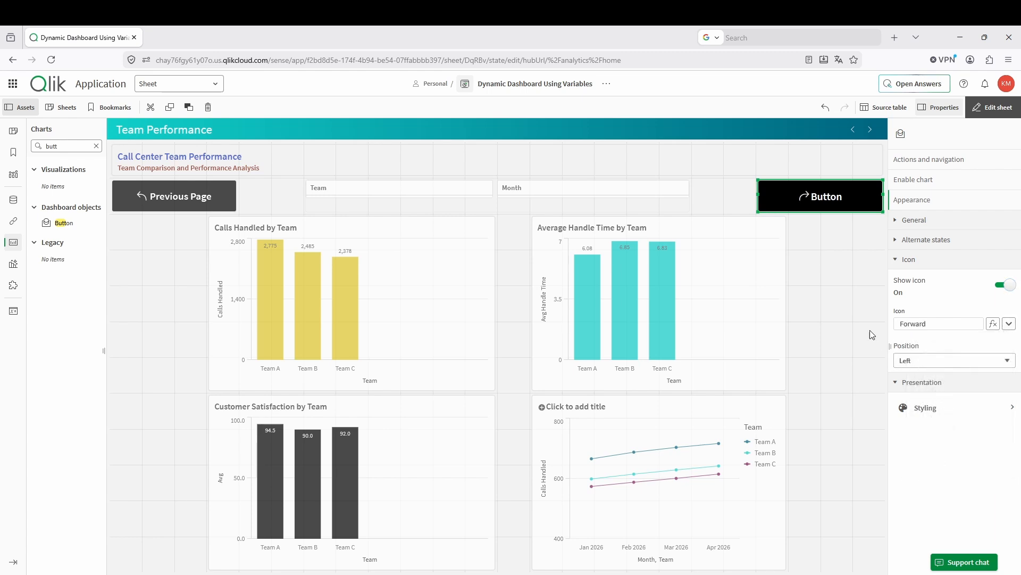
{"action": "left_click", "coordinate": [860, 293]}
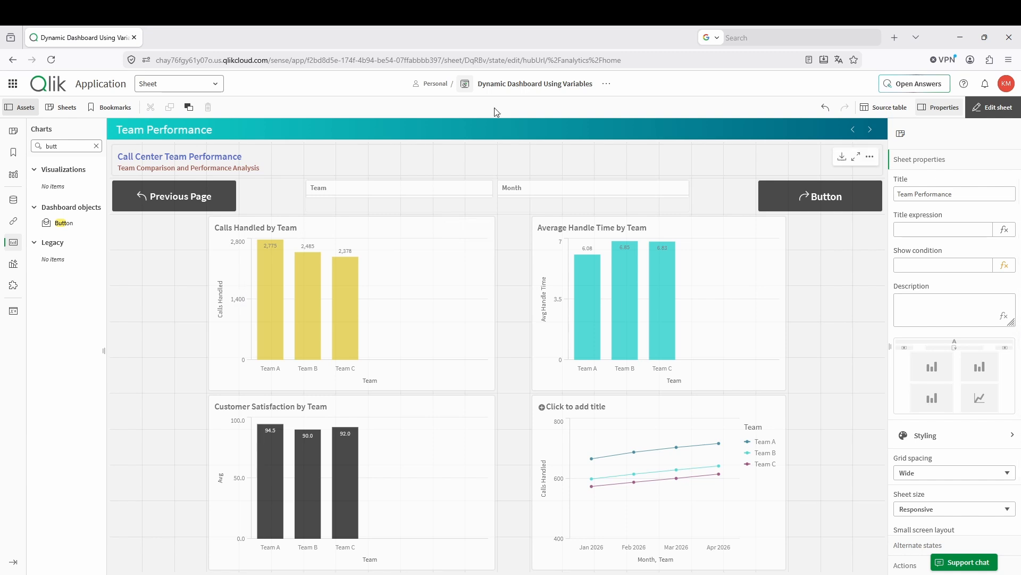
- Leave sheet editing and test the page buttons by going to Executive Overview and back to Team Performance
{"action": "left_click", "coordinate": [995, 107]}
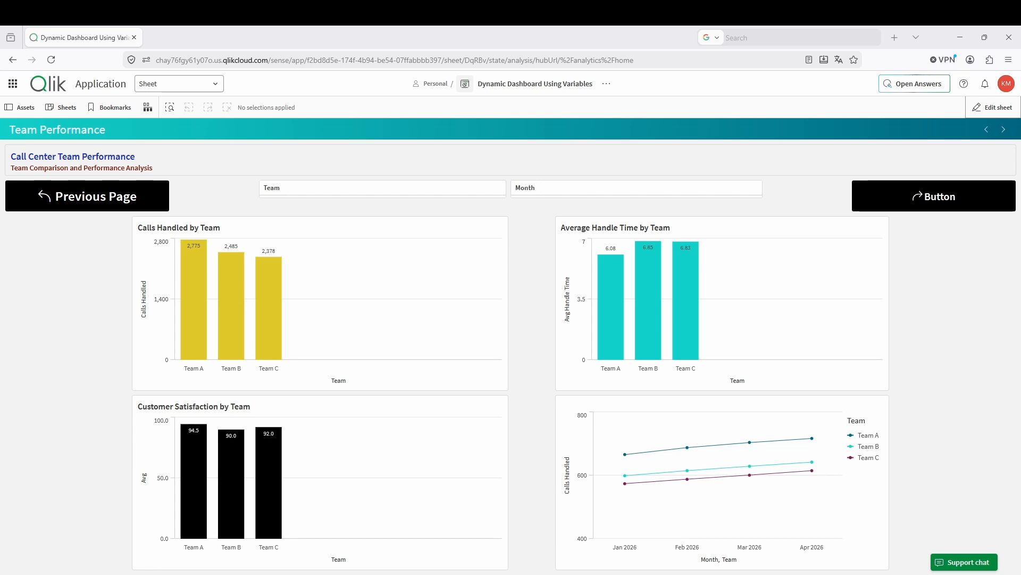
{"action": "left_click", "coordinate": [109, 201]}
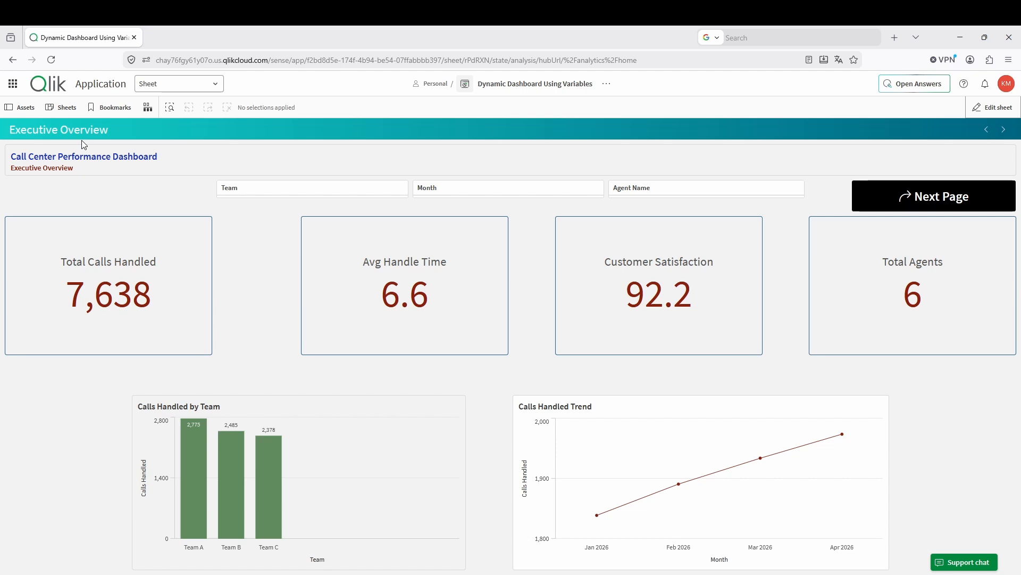
{"action": "left_click", "coordinate": [932, 202]}
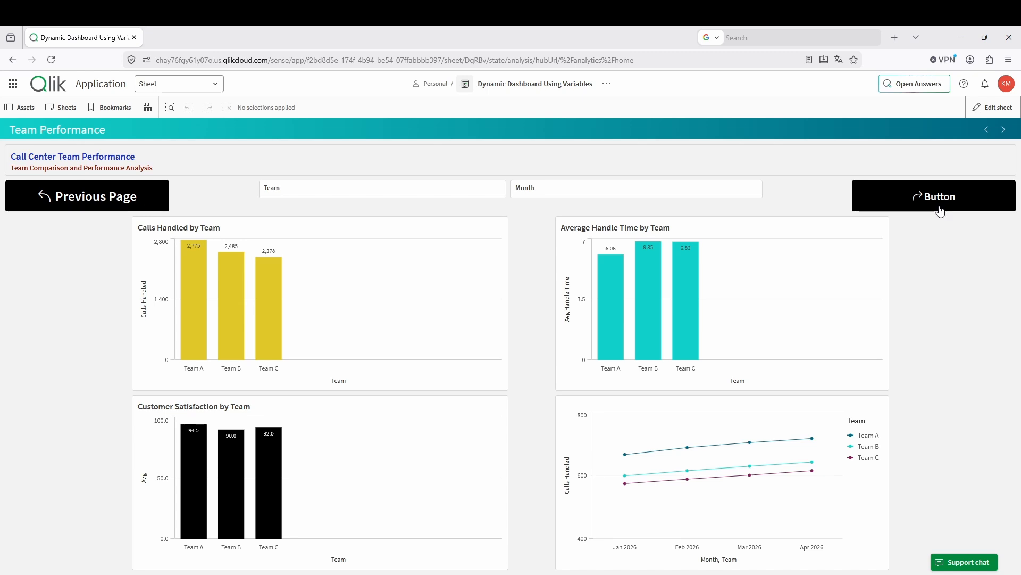
- Set the label of the forward button on the Team Performance sheet to Next Page and finish editing the sheet
{"action": "left_click", "coordinate": [993, 108]}
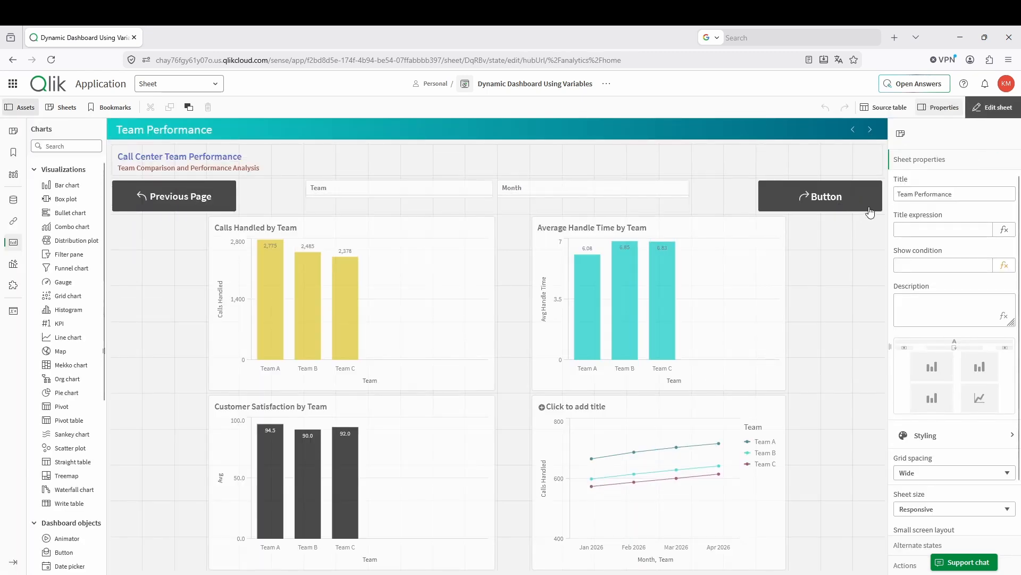
{"action": "left_click", "coordinate": [847, 207]}
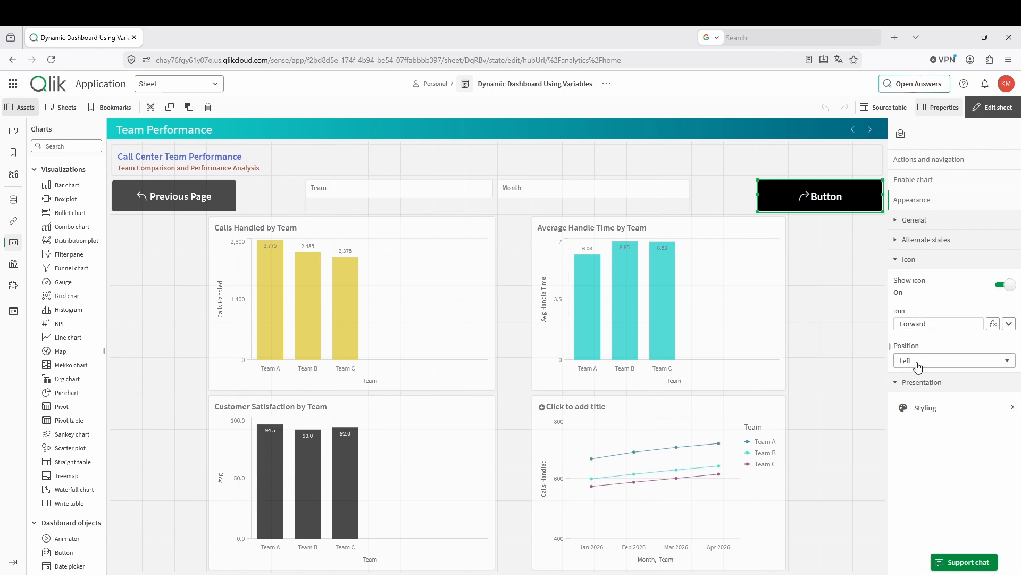
{"action": "left_click", "coordinate": [899, 220]}
{"action": "left_click_drag", "start_coordinate": [928, 288], "coordinate": [883, 287]}
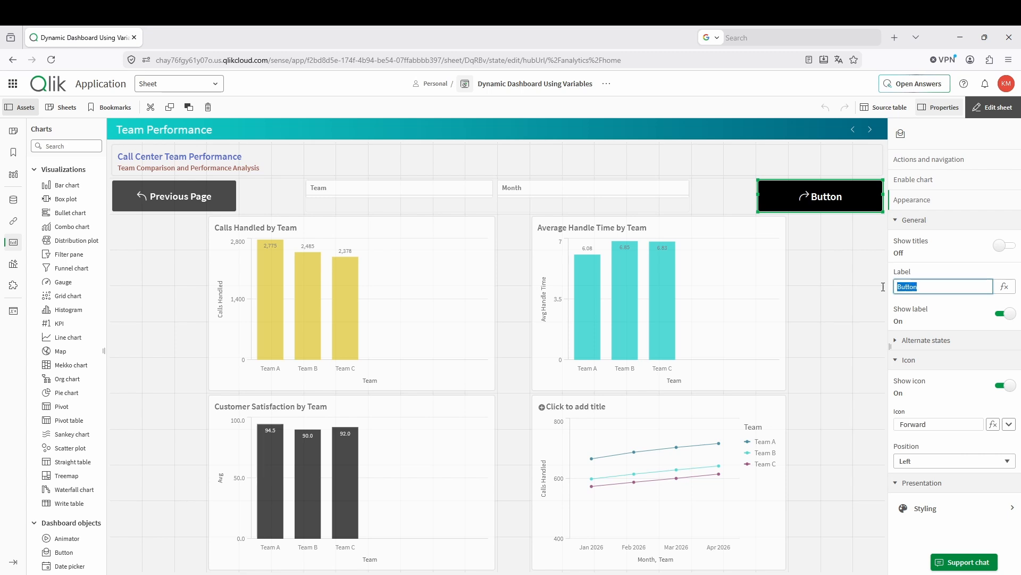
{"action": "type", "text": "Ne"}
{"action": "key", "text": "Return"}
{"action": "left_click", "coordinate": [993, 107]}
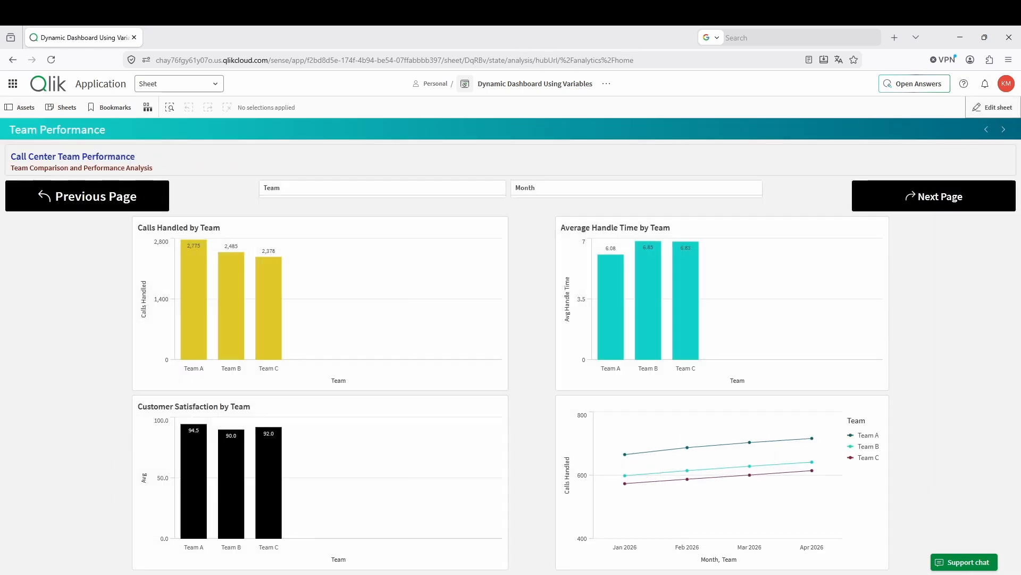
- Test the navigation from Team Performance to Agent Details, back to Executive Overview, and forward again to Agent Details
{"action": "left_click", "coordinate": [941, 197]}
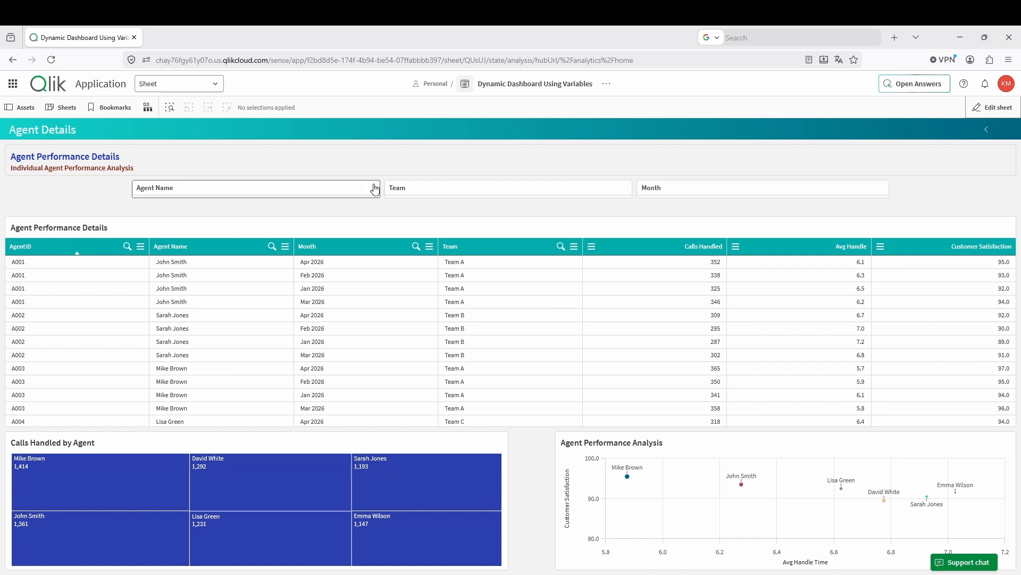
{"action": "left_click", "coordinate": [983, 132]}
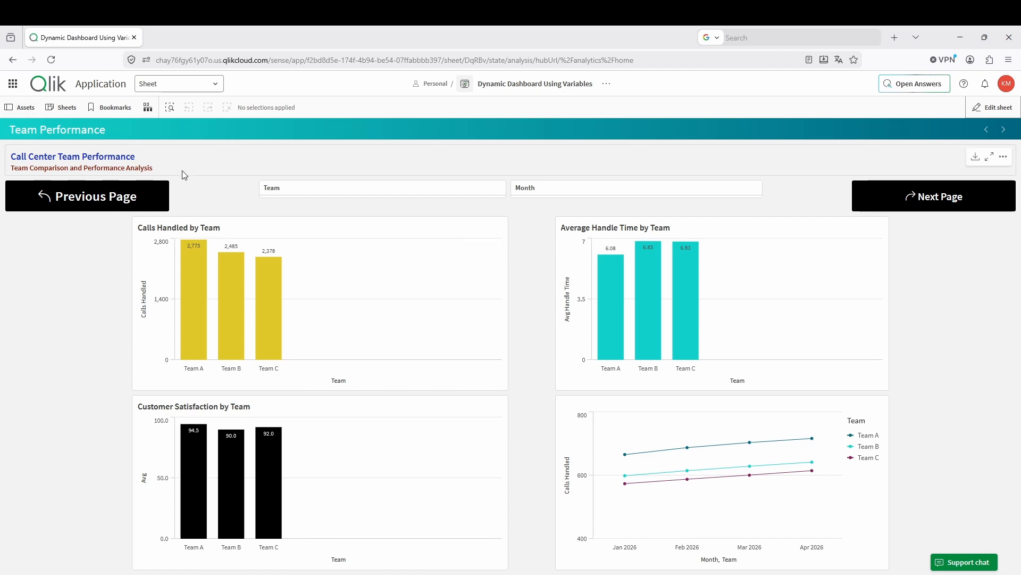
{"action": "left_click", "coordinate": [114, 202]}
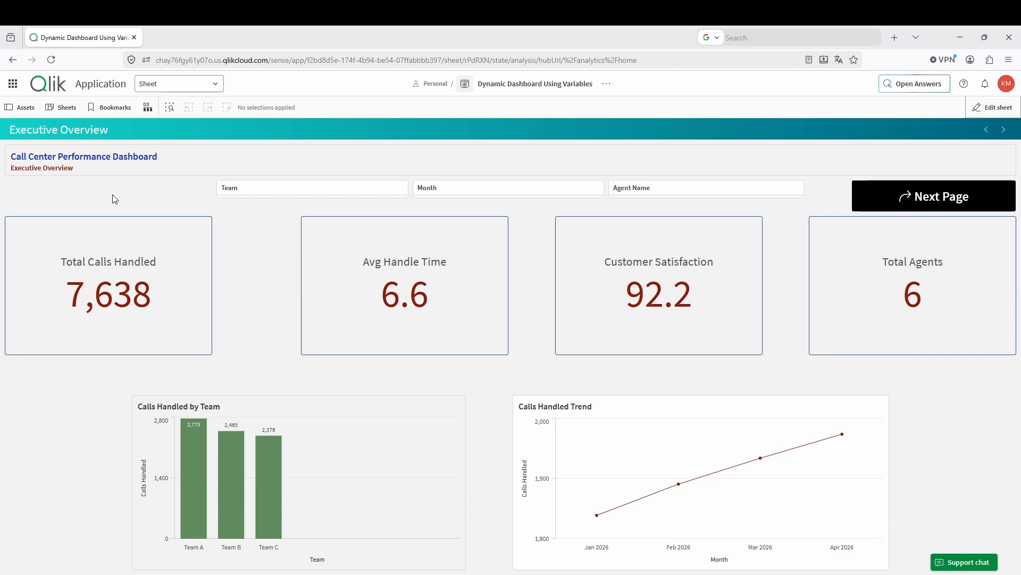
{"action": "left_click", "coordinate": [961, 200]}
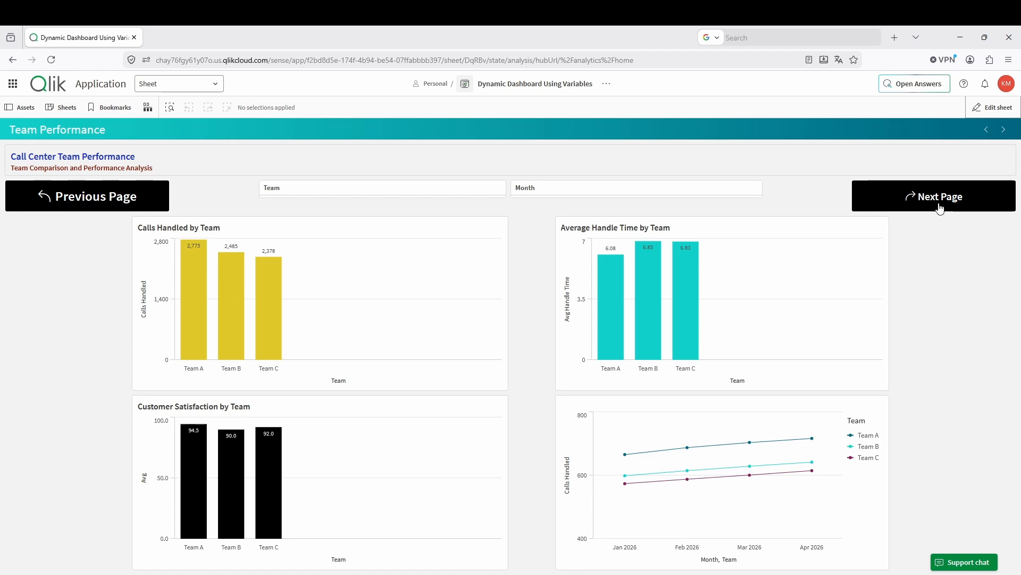
{"action": "left_click", "coordinate": [940, 206]}
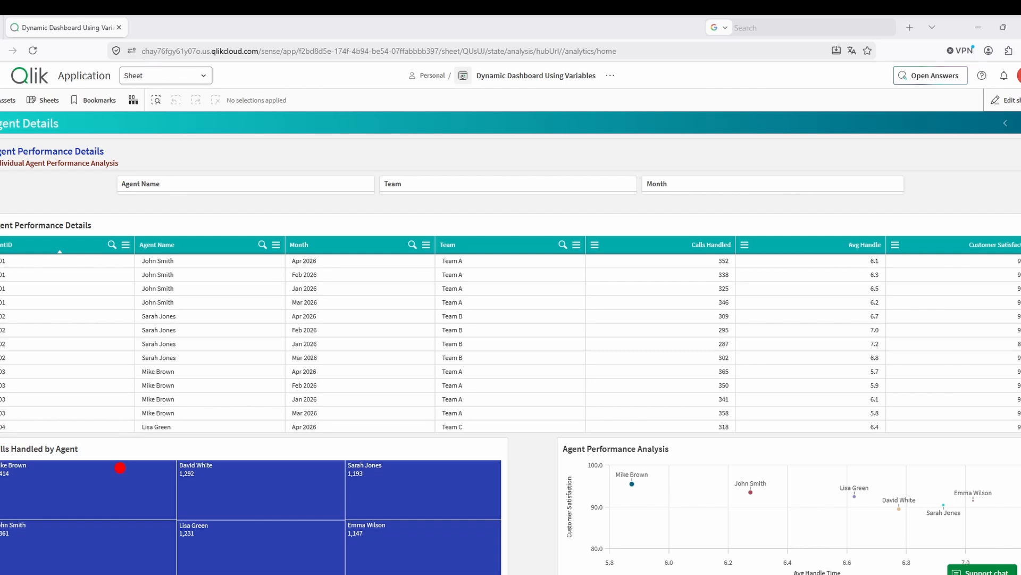
{"action": "mouse_move", "coordinate": [130, 462]}
{"action": "left_mouse_down"}
{"action": "mouse_move", "coordinate": [122, 467]}
{"action": "mouse_move", "coordinate": [135, 535]}
{"action": "mouse_move", "coordinate": [309, 572]}
{"action": "mouse_move", "coordinate": [396, 471]}
{"action": "mouse_move", "coordinate": [216, 417]}
{"action": "mouse_move", "coordinate": [123, 460]}
{"action": "left_mouse_up"}
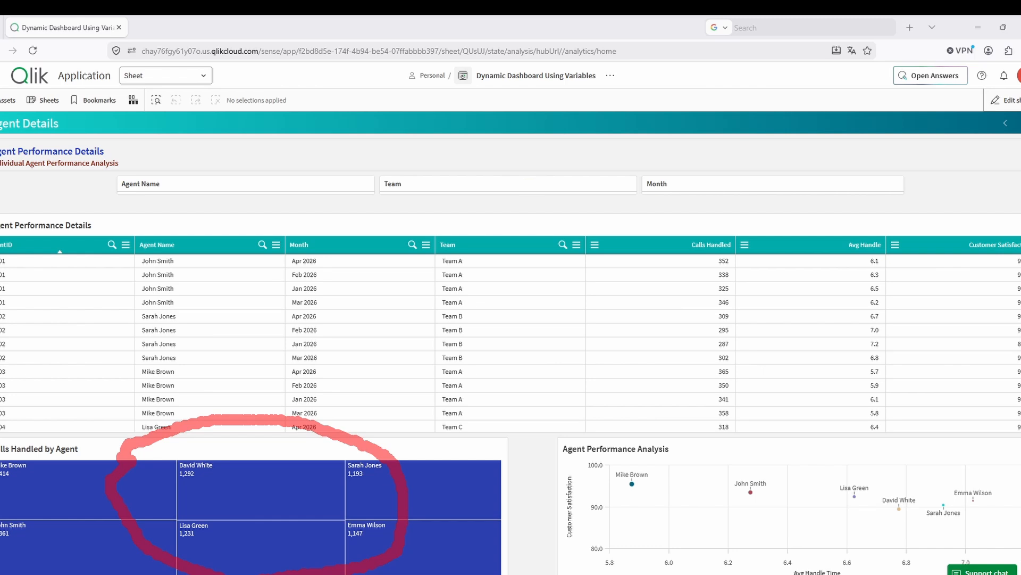
{"action": "key", "text": "e"}
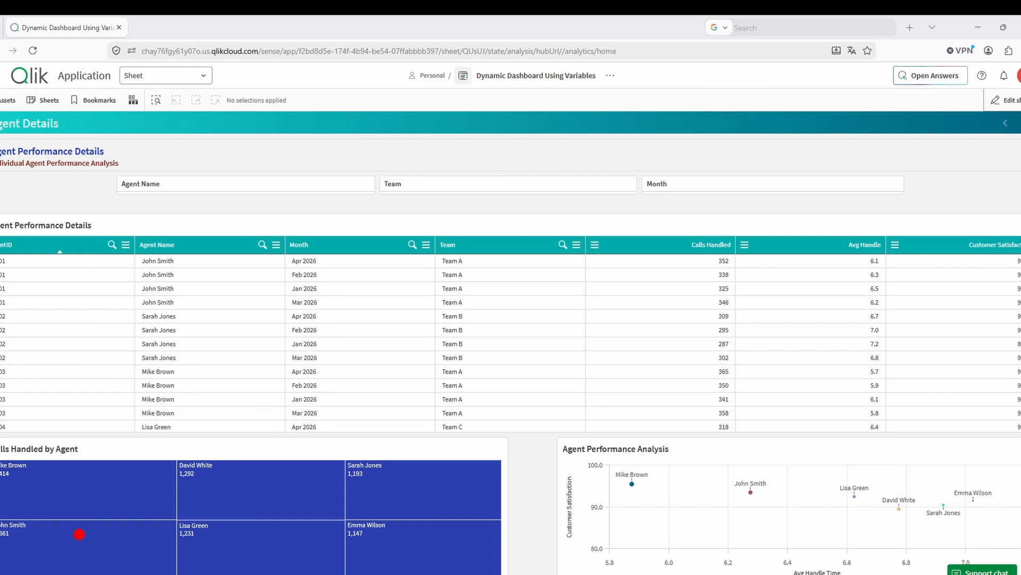
{"action": "left_click_drag", "start_coordinate": [77, 516], "coordinate": [116, 496]}
{"action": "left_click_drag", "start_coordinate": [245, 494], "coordinate": [285, 467]}
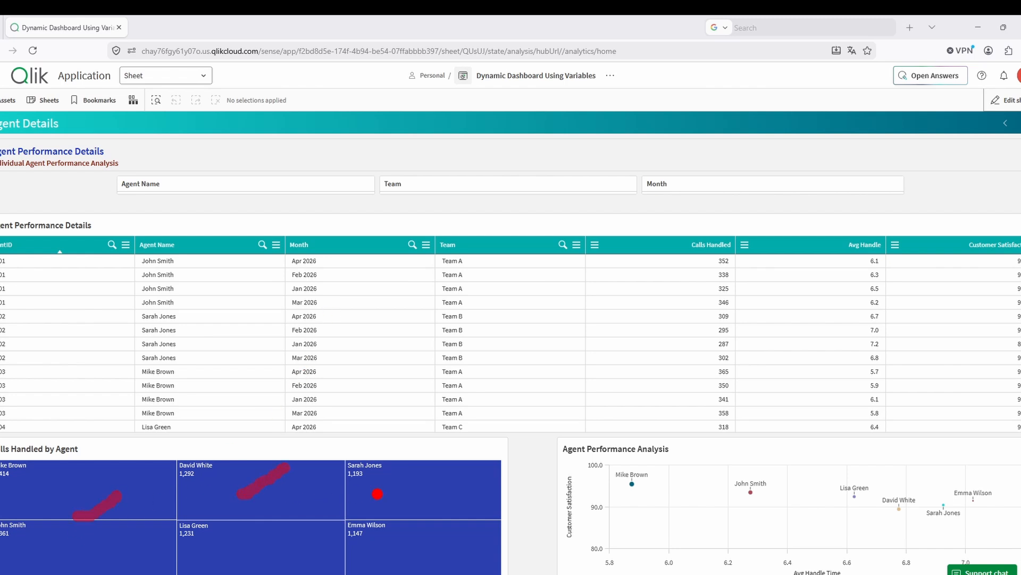
{"action": "left_click_drag", "start_coordinate": [404, 493], "coordinate": [446, 485]}
{"action": "left_click", "coordinate": [426, 552]}
{"action": "left_click_drag", "start_coordinate": [274, 557], "coordinate": [294, 542]}
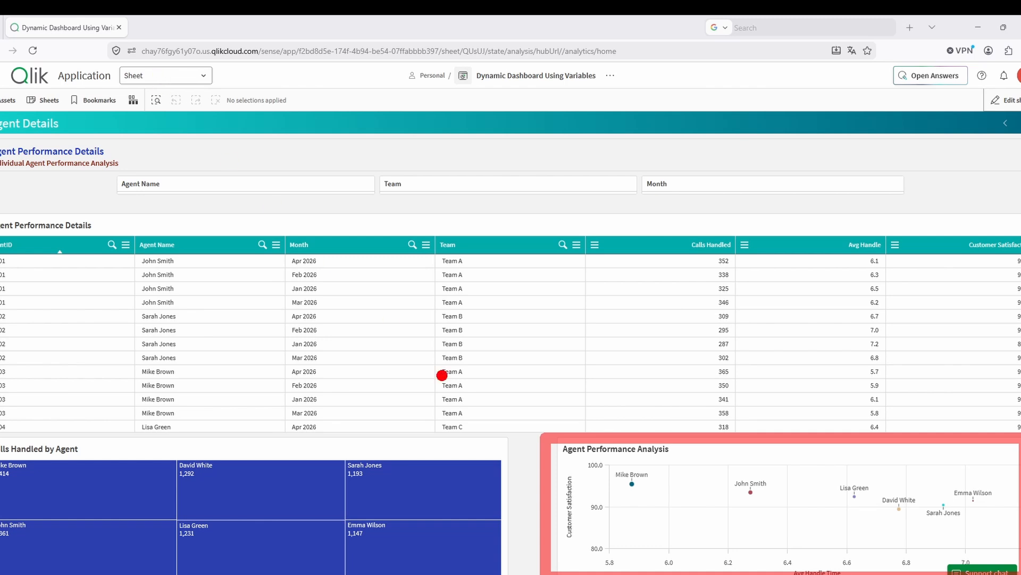
{"action": "mouse_move", "coordinate": [653, 478]}
{"action": "left_mouse_down"}
{"action": "mouse_move", "coordinate": [613, 457]}
{"action": "mouse_move", "coordinate": [646, 499]}
{"action": "mouse_move", "coordinate": [641, 484]}
{"action": "left_mouse_up"}
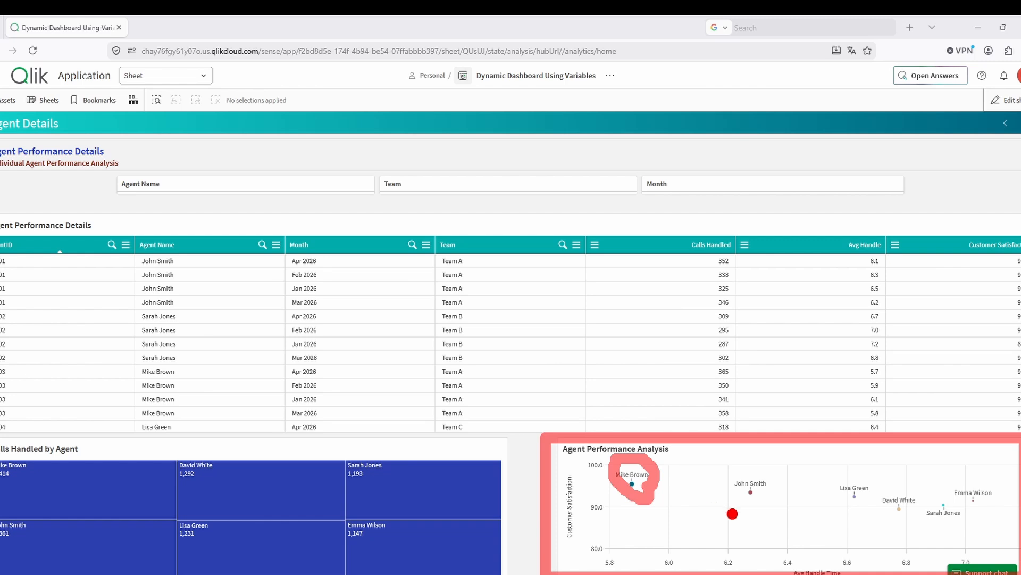
{"action": "mouse_move", "coordinate": [740, 515]}
{"action": "left_mouse_down"}
{"action": "mouse_move", "coordinate": [776, 486]}
{"action": "mouse_move", "coordinate": [732, 463]}
{"action": "mouse_move", "coordinate": [751, 510]}
{"action": "left_mouse_up"}
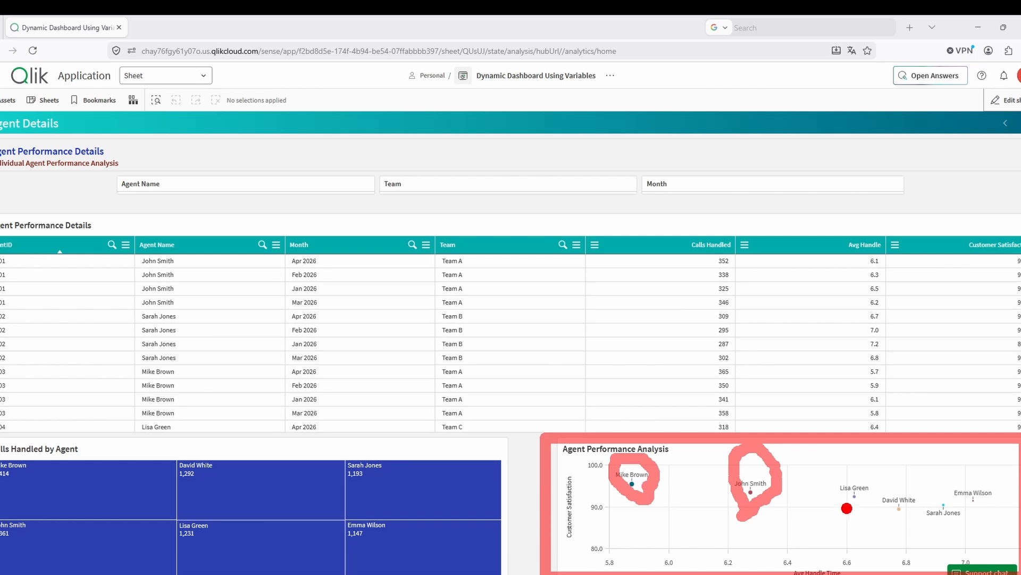
{"action": "mouse_move", "coordinate": [846, 512]}
{"action": "left_mouse_down"}
{"action": "mouse_move", "coordinate": [862, 511]}
{"action": "mouse_move", "coordinate": [849, 454]}
{"action": "mouse_move", "coordinate": [853, 511]}
{"action": "left_mouse_up"}
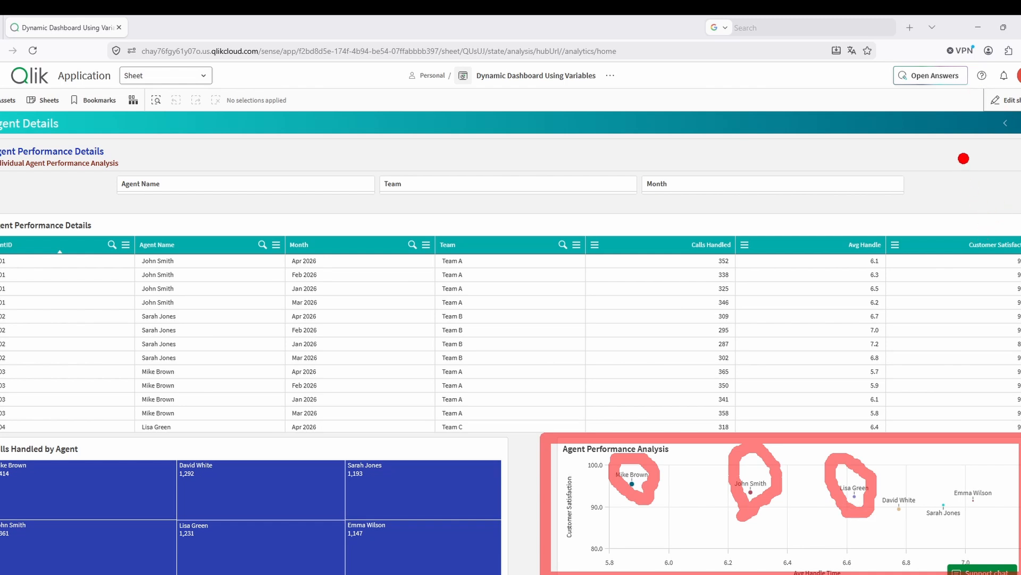
{"action": "key", "text": "Escape"}
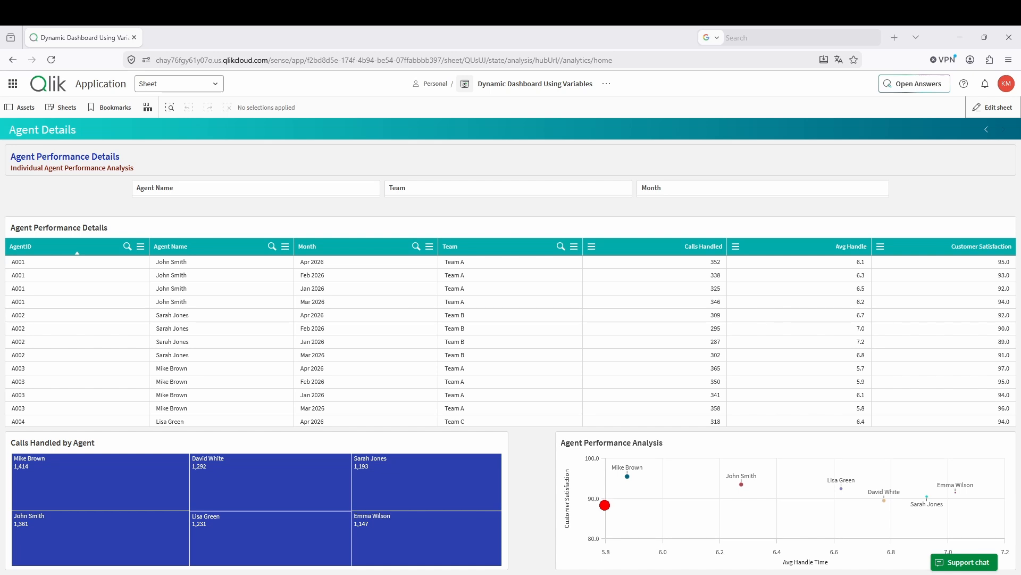
{"action": "mouse_move", "coordinate": [603, 484]}
{"action": "left_mouse_down"}
{"action": "mouse_move", "coordinate": [639, 485]}
{"action": "mouse_move", "coordinate": [630, 441]}
{"action": "mouse_move", "coordinate": [588, 470]}
{"action": "mouse_move", "coordinate": [619, 493]}
{"action": "left_mouse_up"}
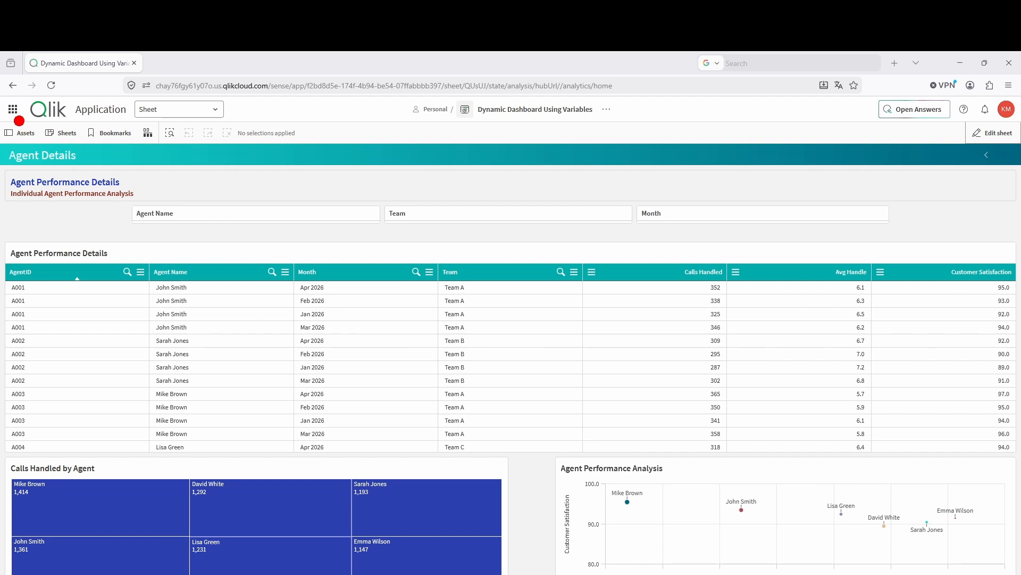
{"action": "mouse_move", "coordinate": [5, 231]}
{"action": "left_mouse_down"}
{"action": "mouse_move", "coordinate": [33, 381]}
{"action": "mouse_move", "coordinate": [101, 450]}
{"action": "mouse_move", "coordinate": [1009, 462]}
{"action": "left_mouse_up"}
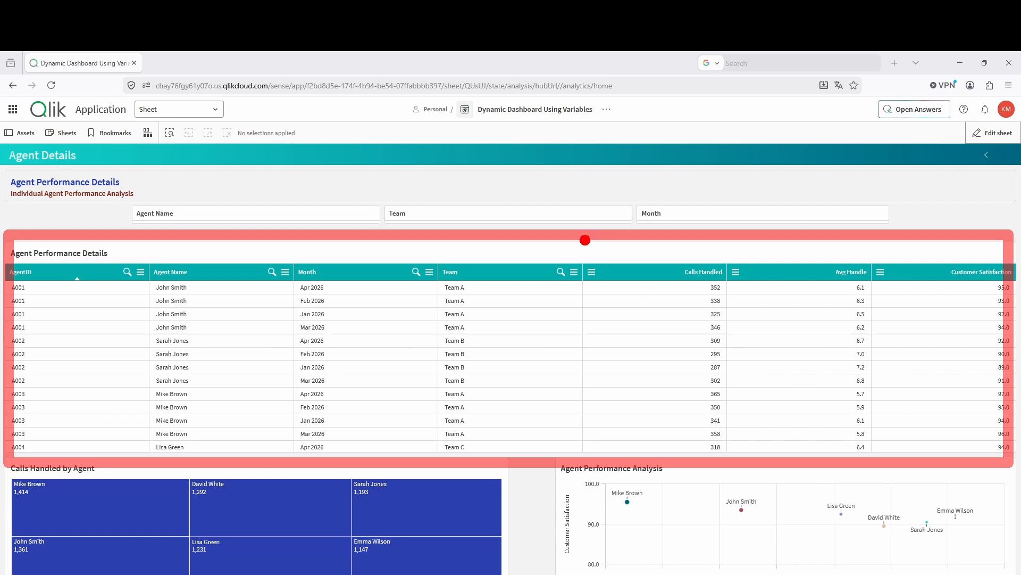
{"action": "left_click_drag", "start_coordinate": [66, 276], "coordinate": [73, 256]}
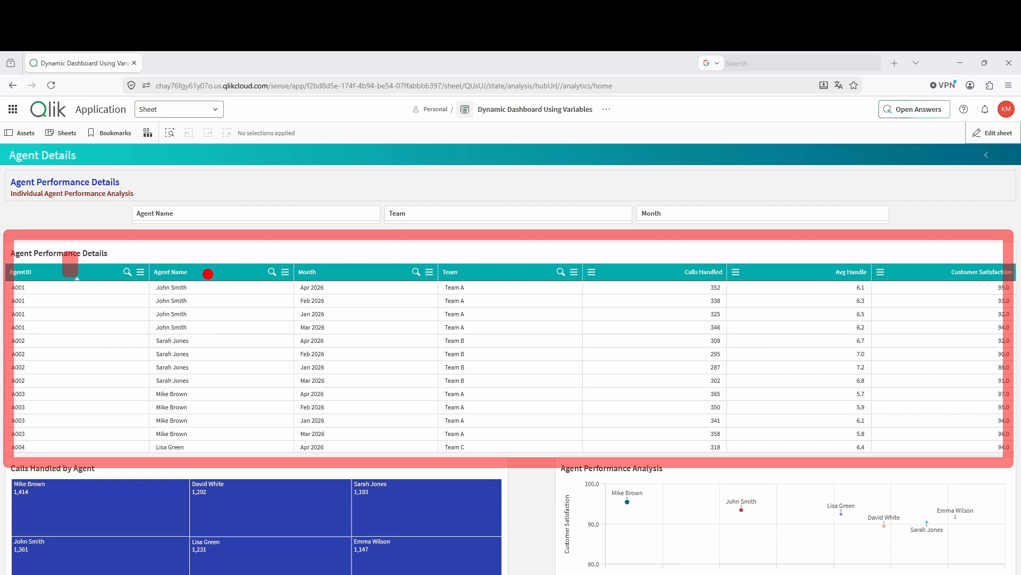
{"action": "left_click_drag", "start_coordinate": [208, 273], "coordinate": [213, 251]}
{"action": "left_click_drag", "start_coordinate": [337, 271], "coordinate": [343, 251]}
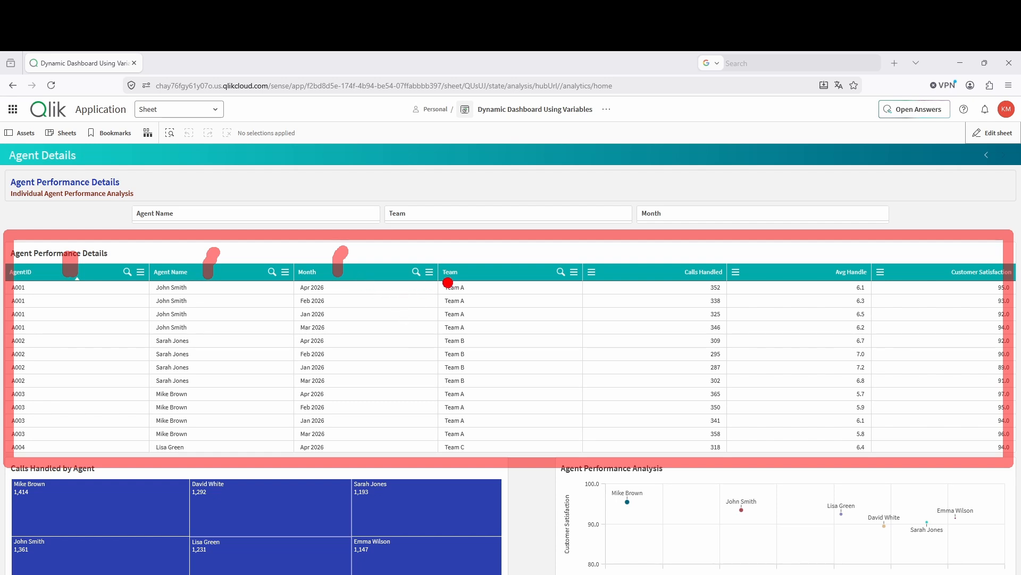
{"action": "left_click_drag", "start_coordinate": [511, 276], "coordinate": [519, 250]}
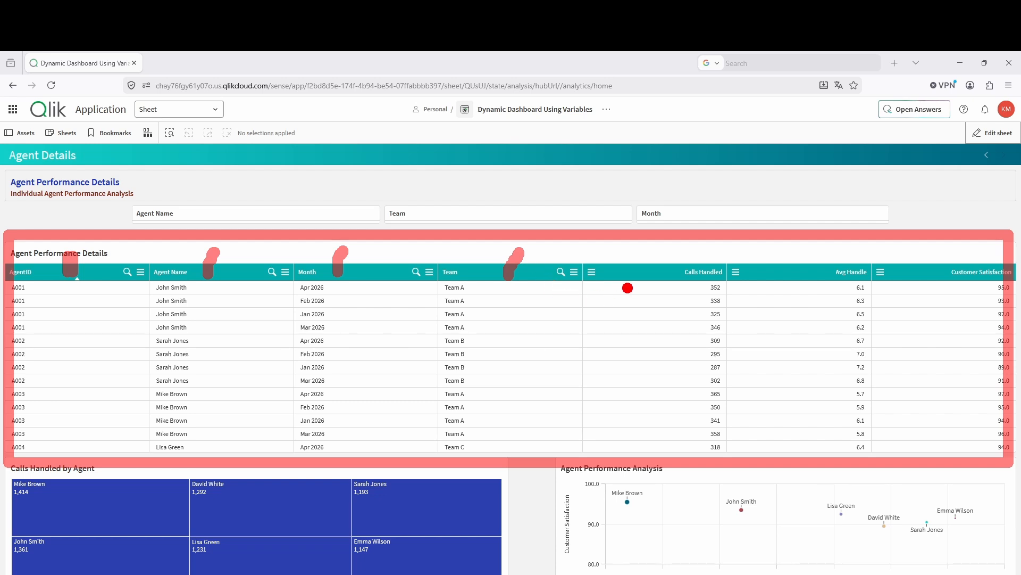
{"action": "left_click_drag", "start_coordinate": [637, 276], "coordinate": [660, 254]}
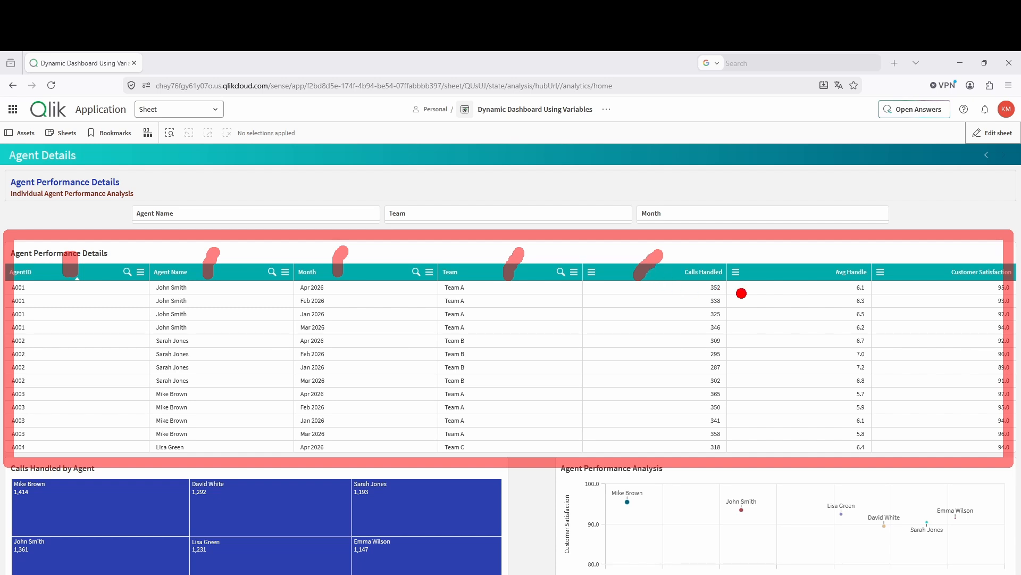
{"action": "left_click_drag", "start_coordinate": [781, 279], "coordinate": [795, 255]}
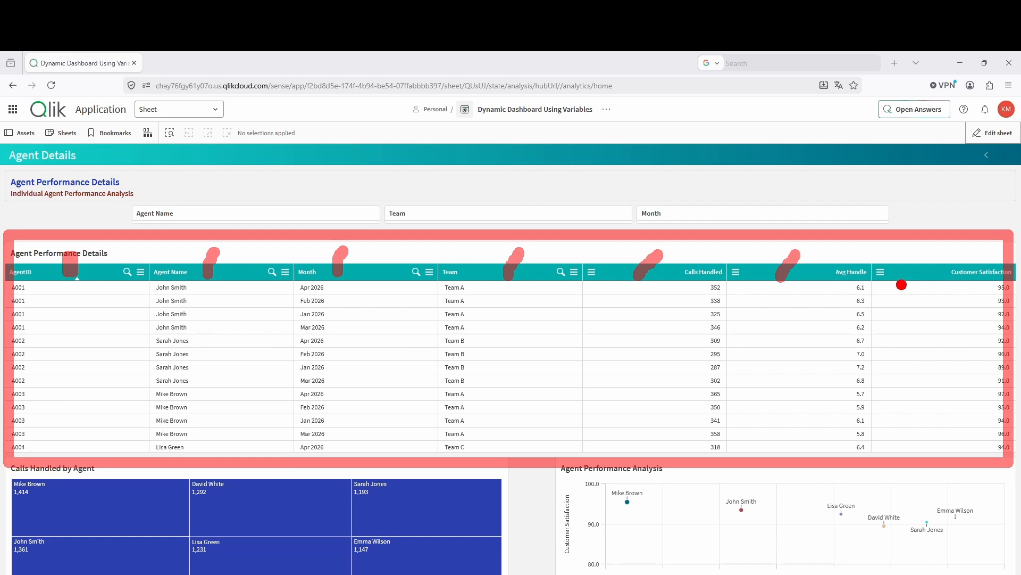
{"action": "left_click_drag", "start_coordinate": [934, 281], "coordinate": [946, 260]}
{"action": "left_click", "coordinate": [897, 26]}
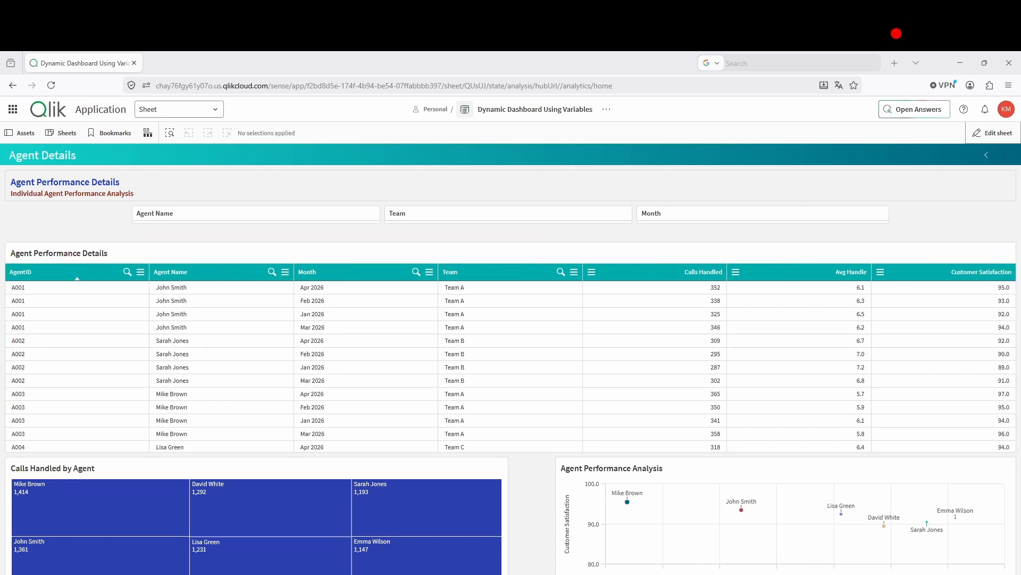
{"action": "left_click", "coordinate": [862, 43]}
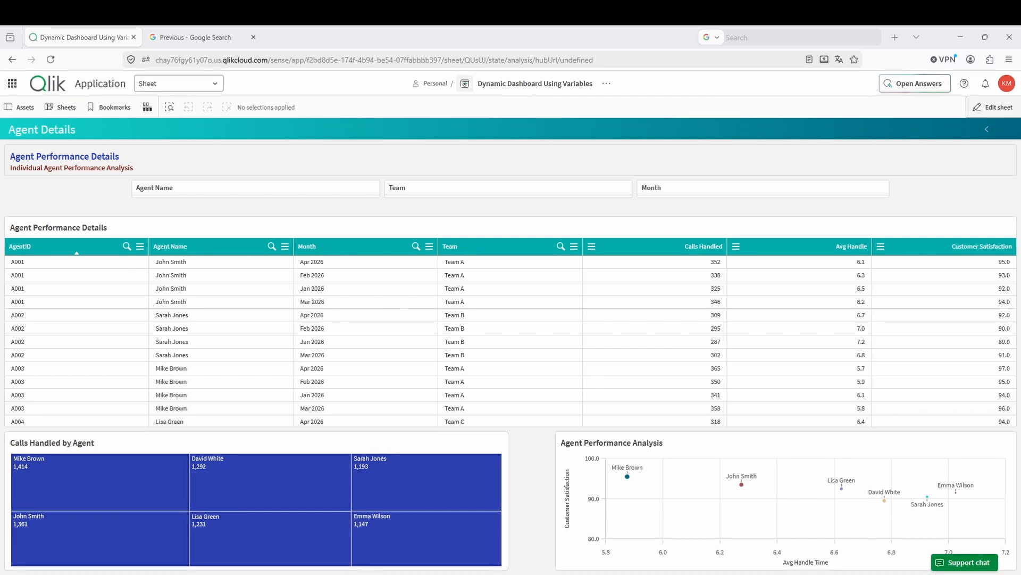
- Add a Button to the Agent Details sheet in the empty space before the Agent Name filter
{"action": "left_click", "coordinate": [993, 107]}
{"action": "left_click", "coordinate": [77, 145]}
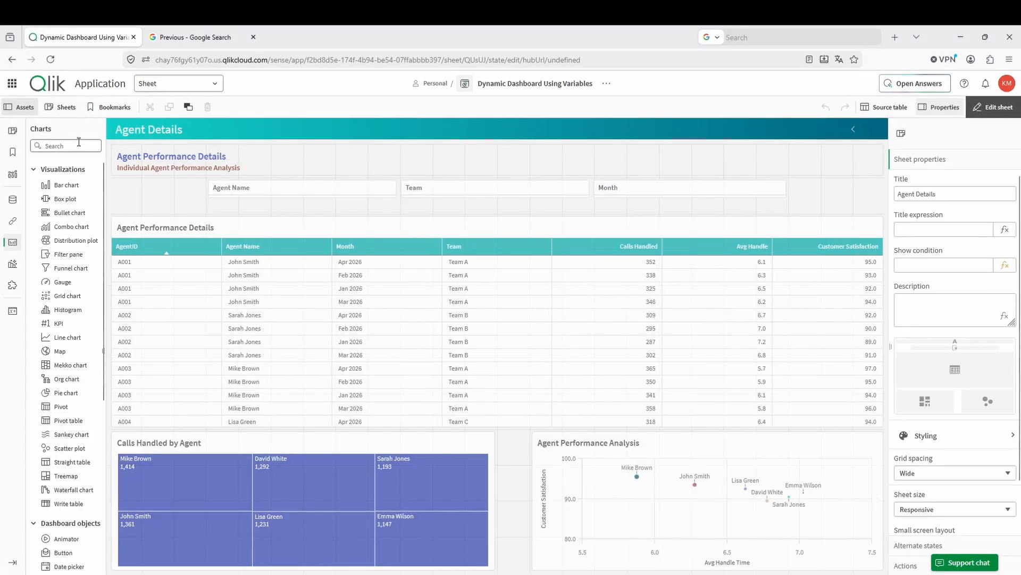
{"action": "type", "text": "button"}
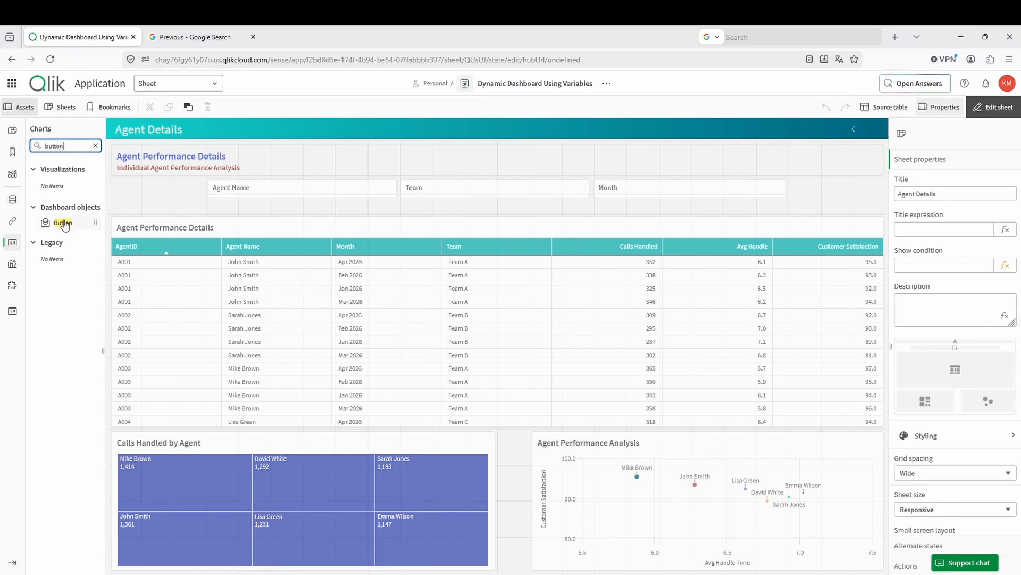
{"action": "left_click_drag", "start_coordinate": [63, 222], "coordinate": [176, 207]}
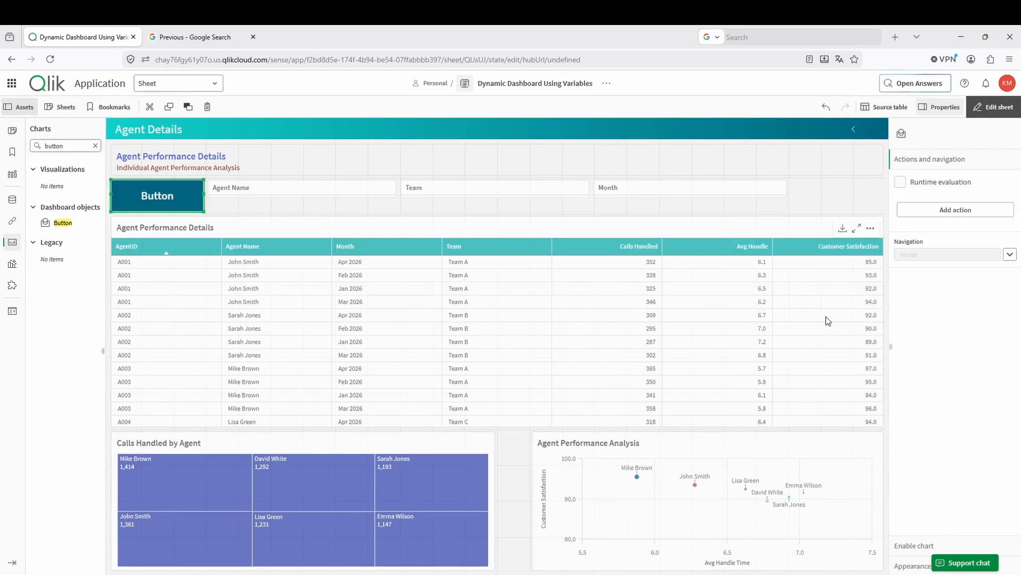
- Set the label of the new button on the Agent Details sheet to Previous Page
{"action": "left_click", "coordinate": [912, 565]}
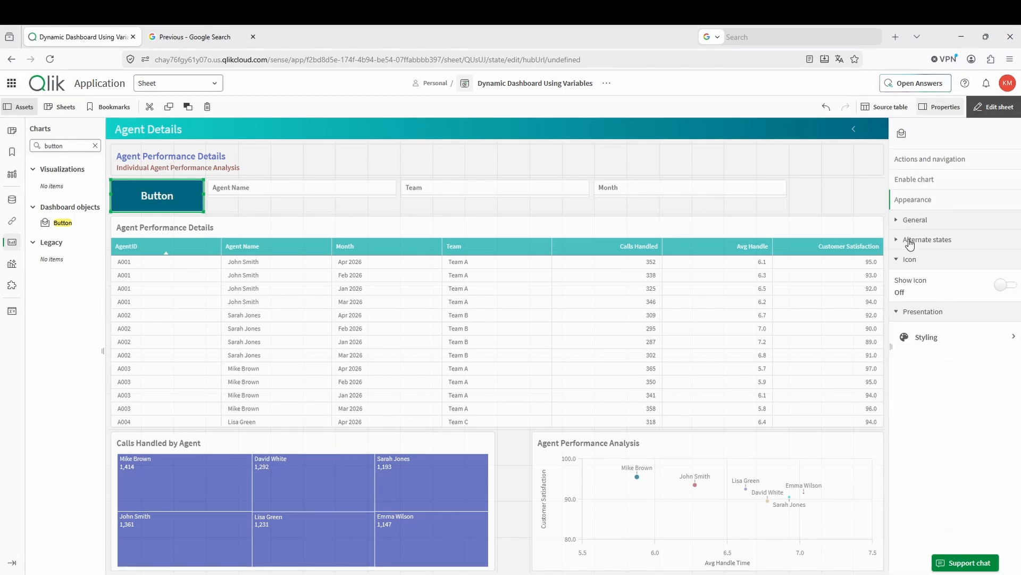
{"action": "left_click", "coordinate": [901, 223]}
{"action": "left_click_drag", "start_coordinate": [928, 289], "coordinate": [878, 290]}
{"action": "type", "text": "Previous Page"}
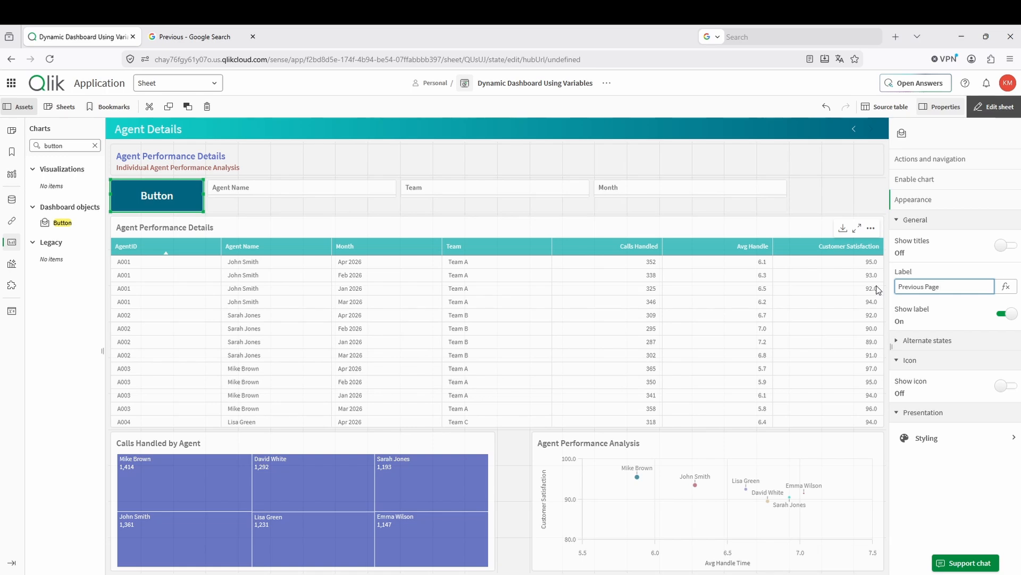
- Show an icon on the Previous Page button of the Agent Details sheet and set it to Back
{"action": "left_click", "coordinate": [1005, 385]}
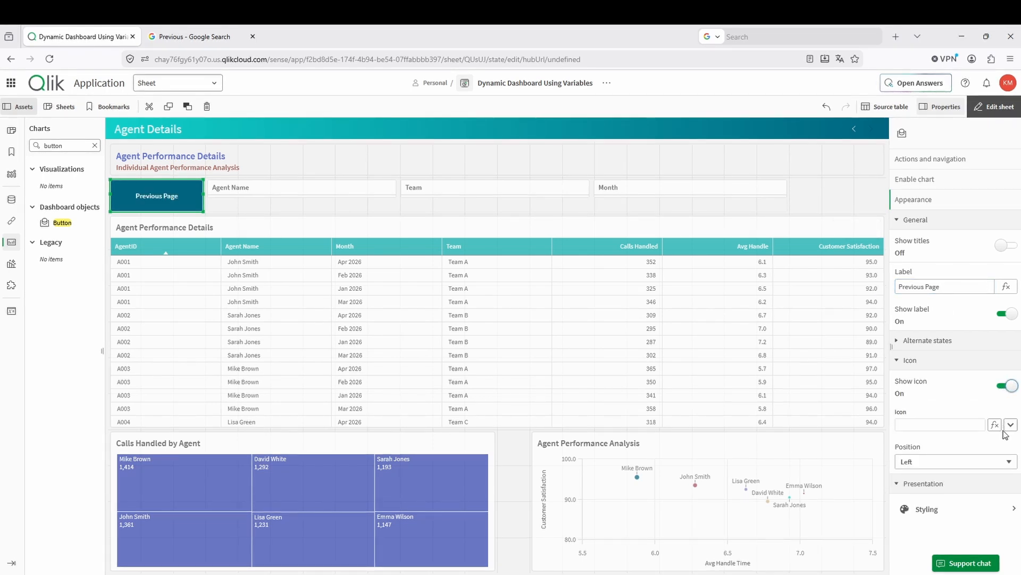
{"action": "left_click", "coordinate": [1010, 424]}
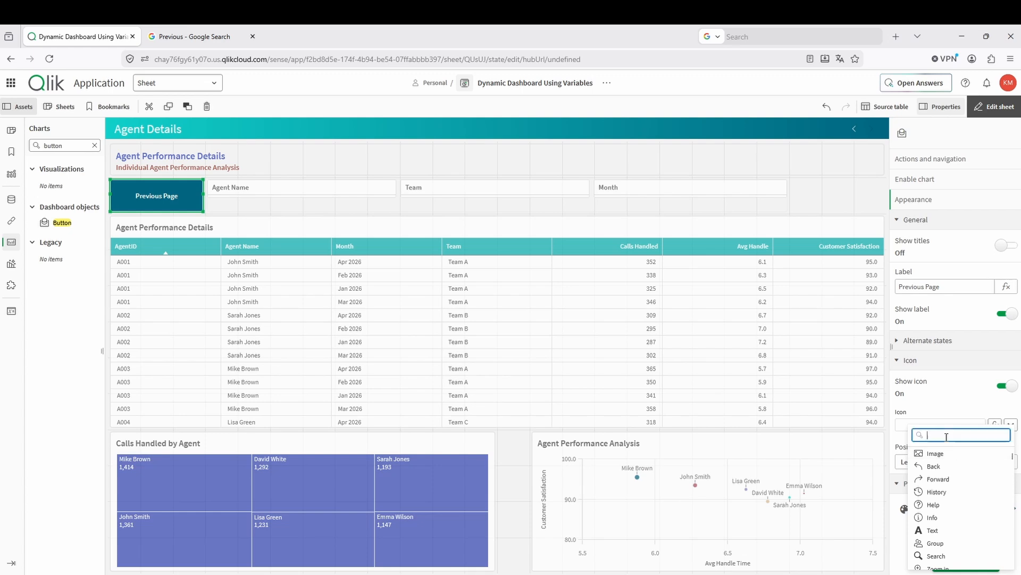
{"action": "type", "text": "home"}
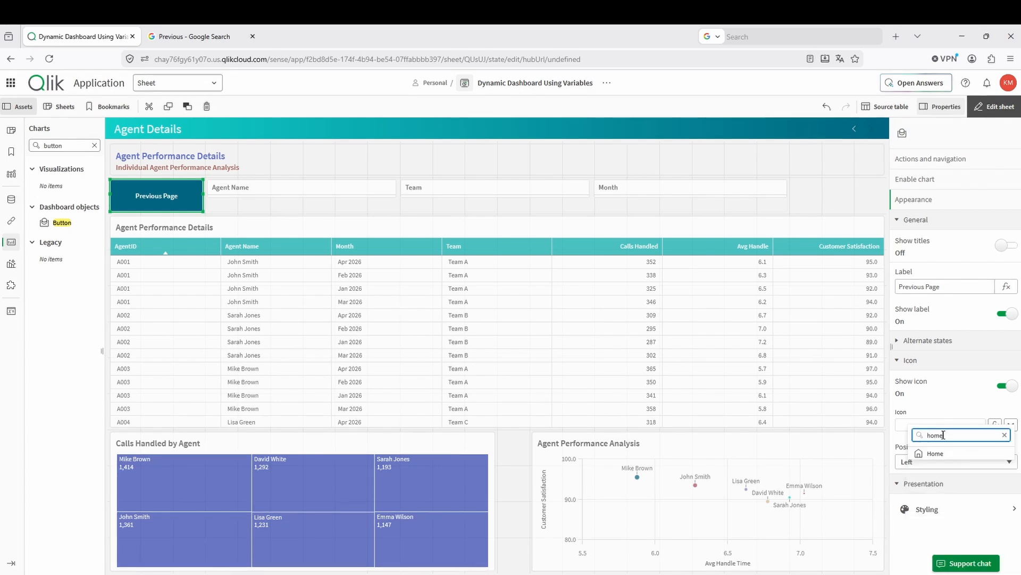
{"action": "left_click", "coordinate": [935, 454]}
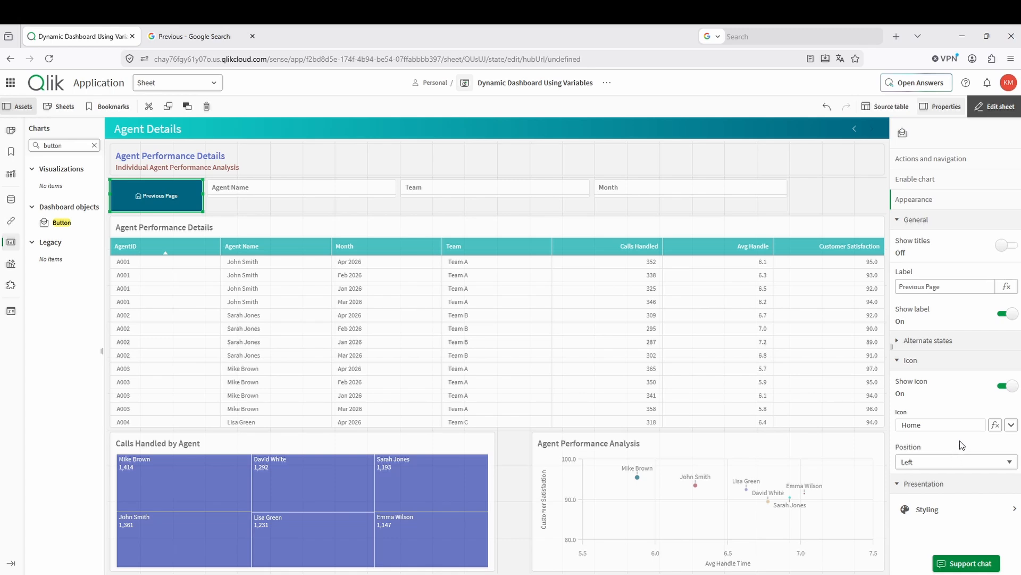
{"action": "left_click", "coordinate": [1012, 425]}
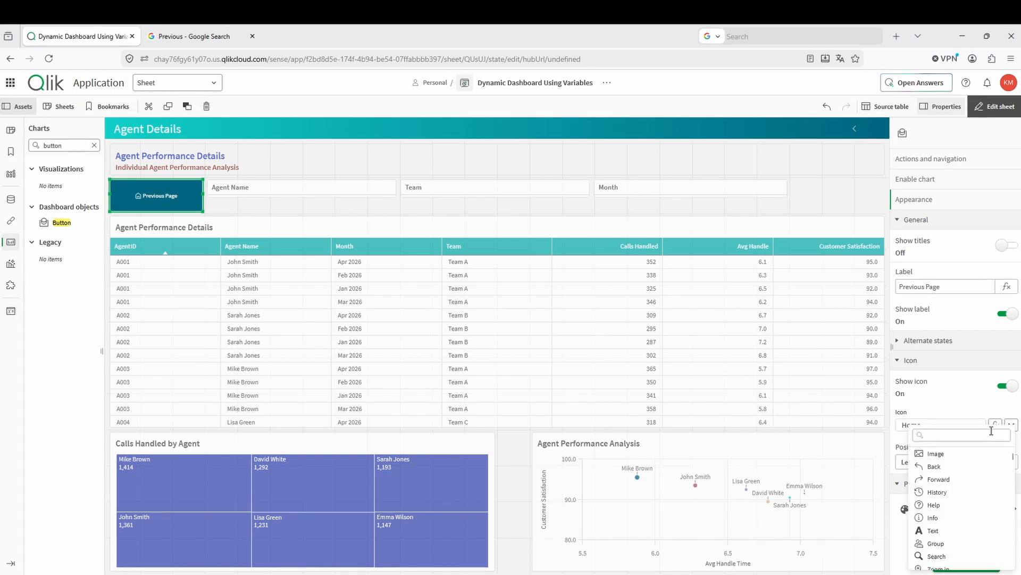
{"action": "left_click", "coordinate": [936, 469]}
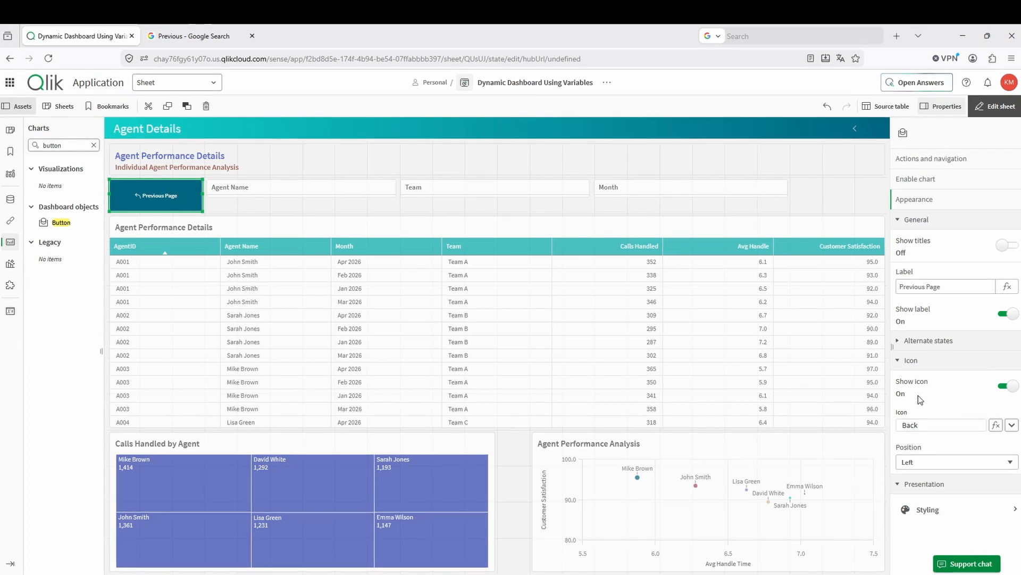
{"action": "left_click", "coordinate": [902, 361]}
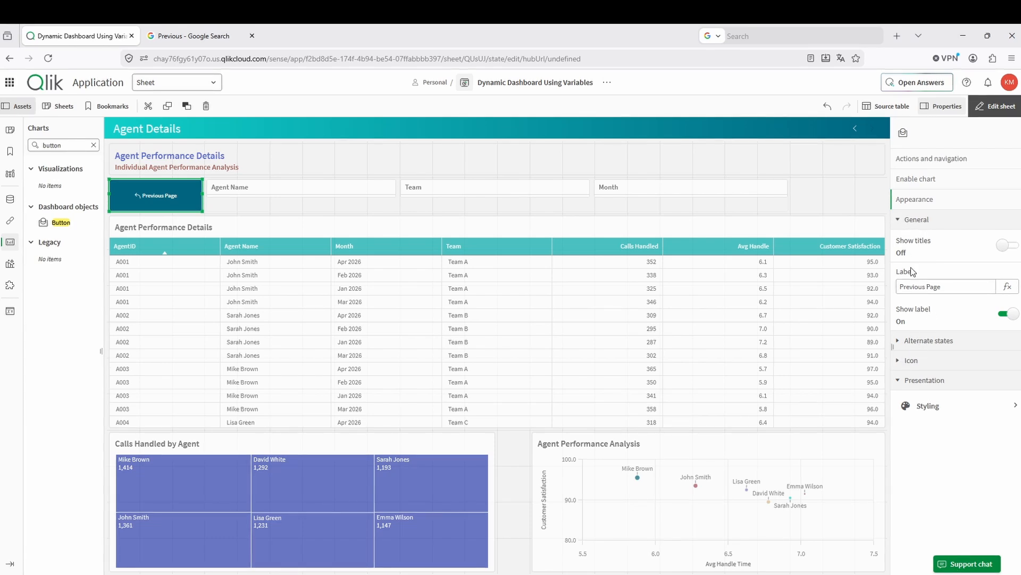
- Style the Previous Page button with a black (#000000) background and a larger label font size
{"action": "left_click", "coordinate": [1010, 406]}
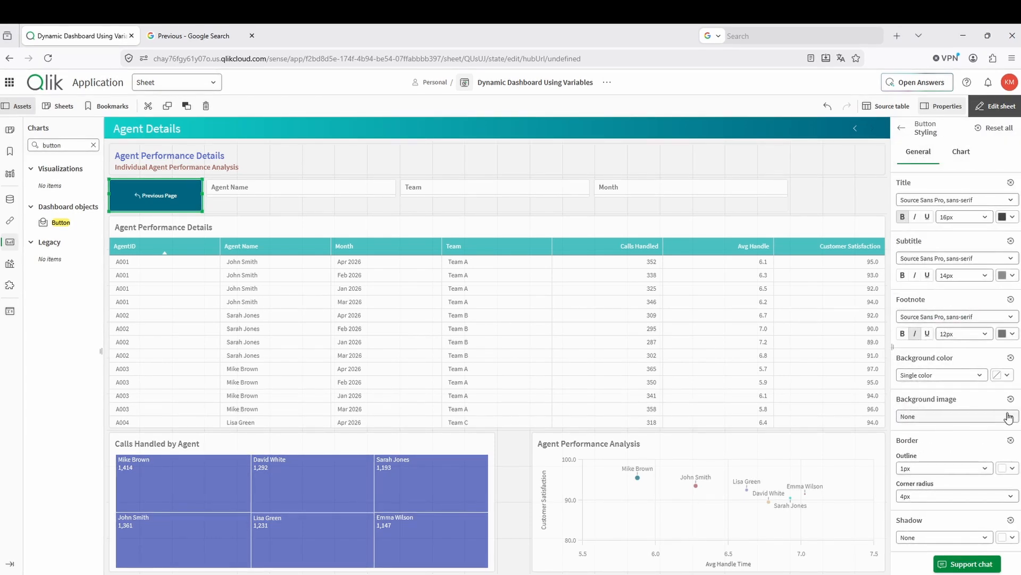
{"action": "left_click", "coordinate": [964, 160]}
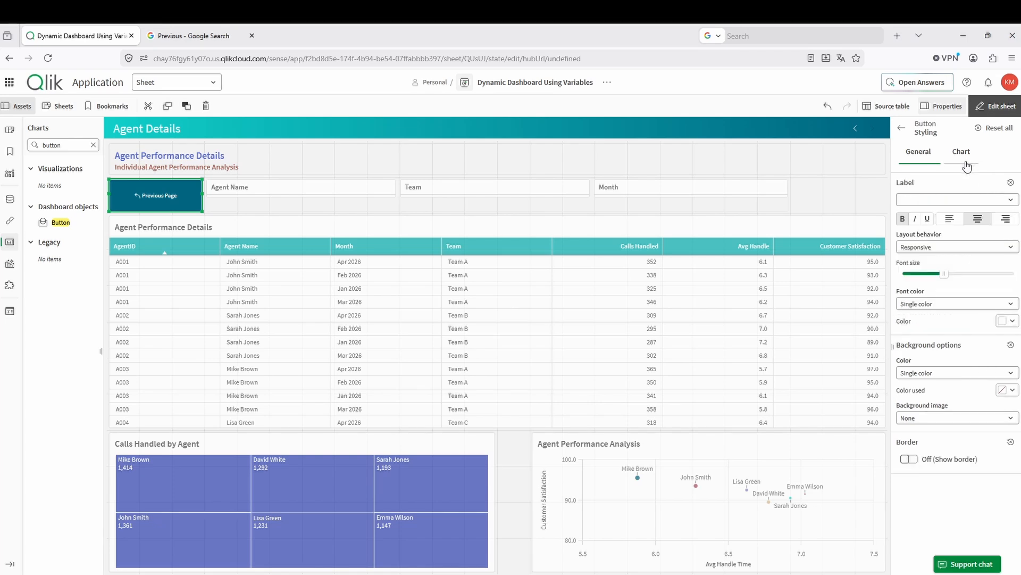
{"action": "left_click", "coordinate": [1012, 390]}
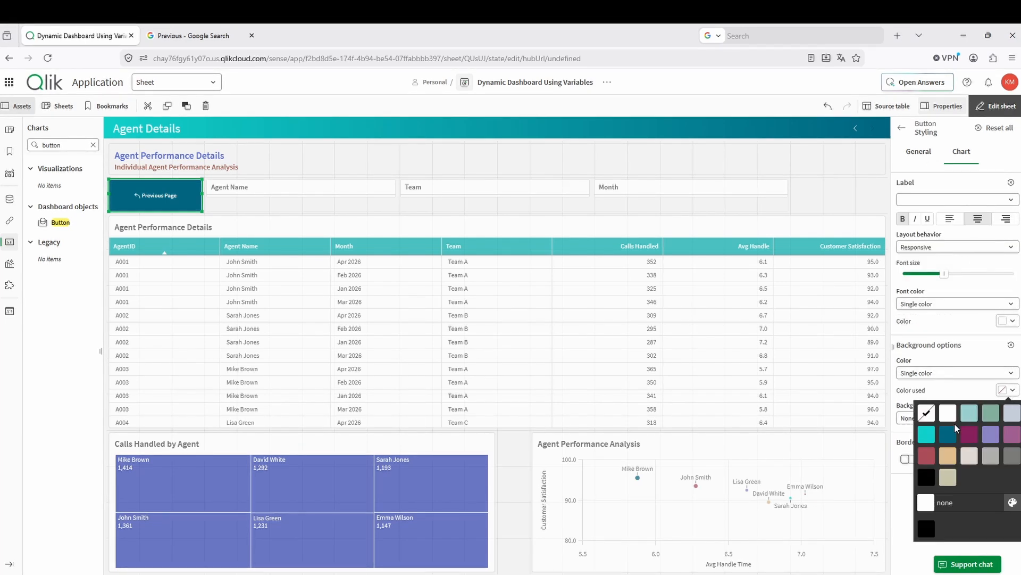
{"action": "left_click", "coordinate": [928, 481]}
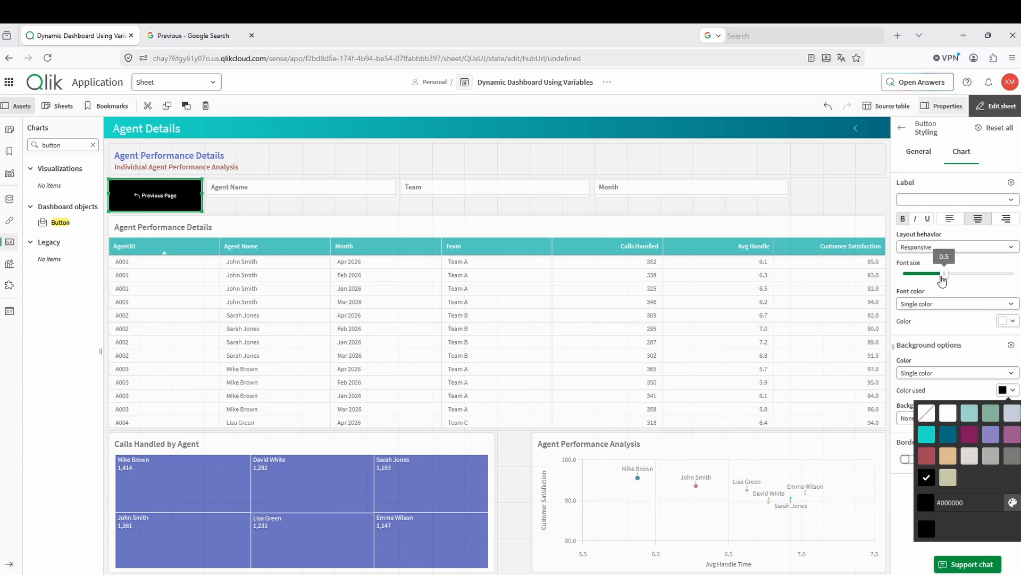
{"action": "left_click", "coordinate": [945, 276]}
{"action": "left_click_drag", "start_coordinate": [946, 277], "coordinate": [975, 275]}
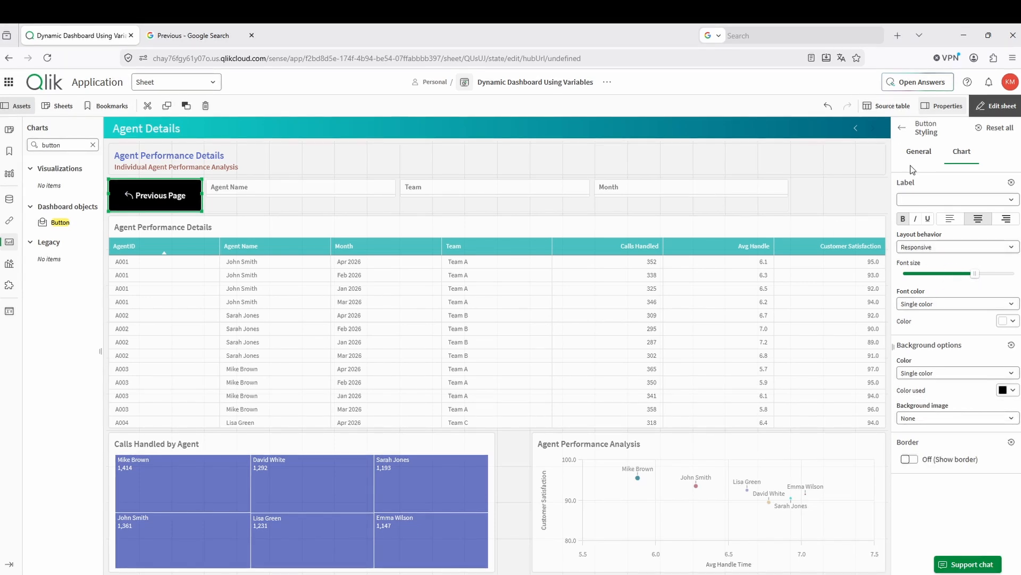
{"action": "left_click", "coordinate": [901, 129]}
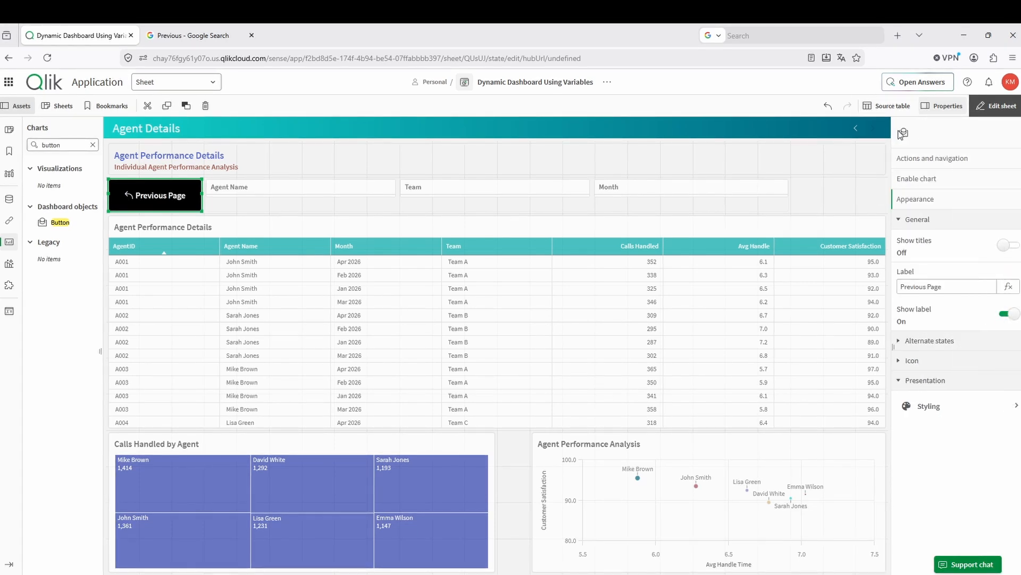
- Configure the Previous Page button with runtime evaluation, an action labelled Previuos Page and Go to previous sheet navigation
{"action": "left_click", "coordinate": [948, 159]}
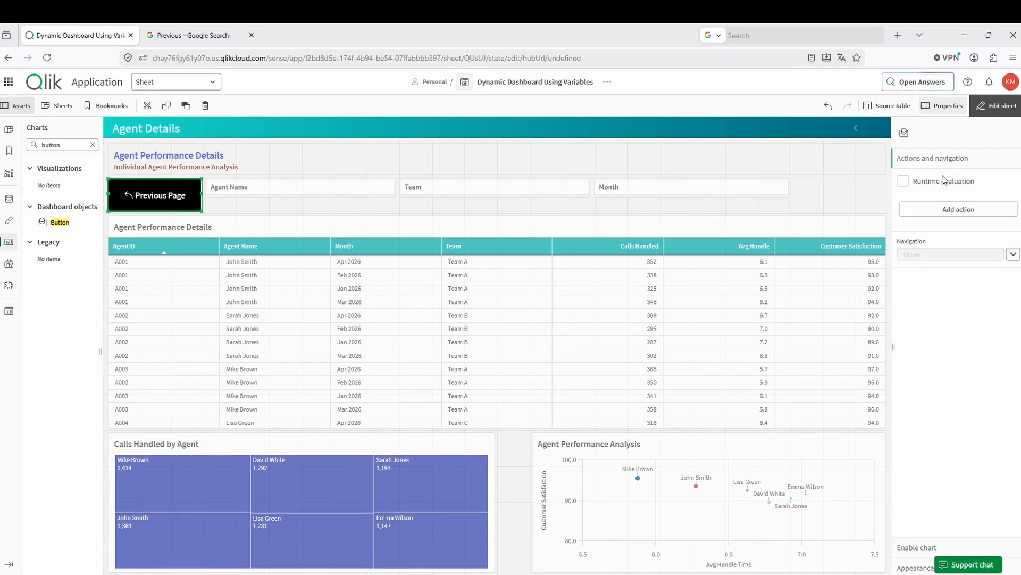
{"action": "left_click", "coordinate": [904, 182]}
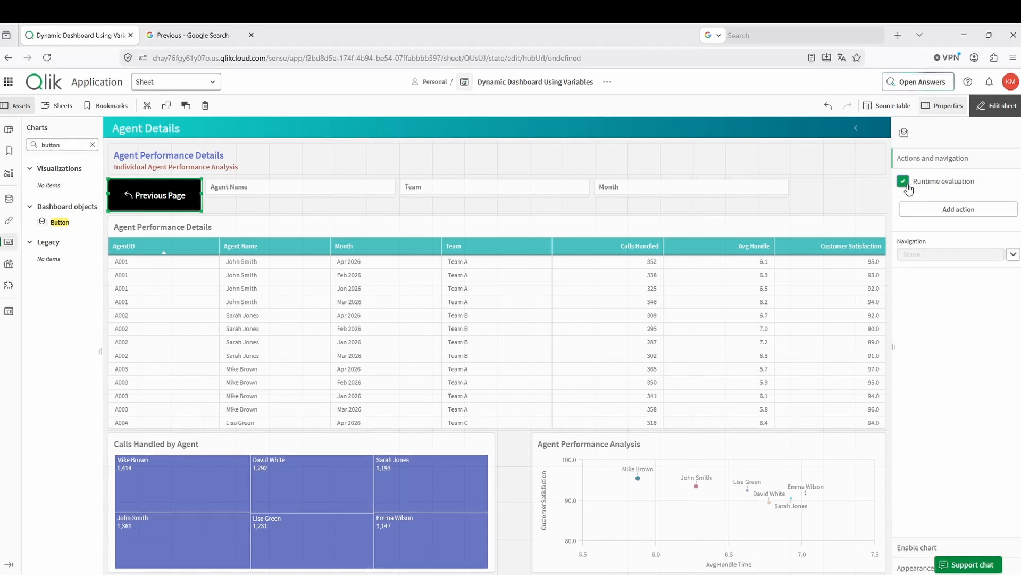
{"action": "left_click", "coordinate": [961, 211]}
{"action": "left_click", "coordinate": [945, 239]}
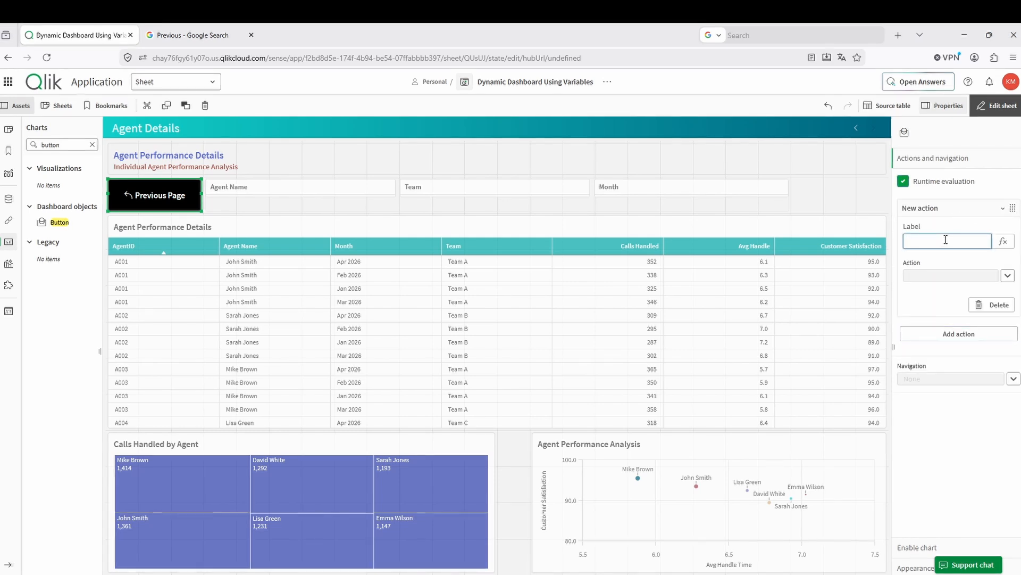
{"action": "type", "text": "Previuos Page"}
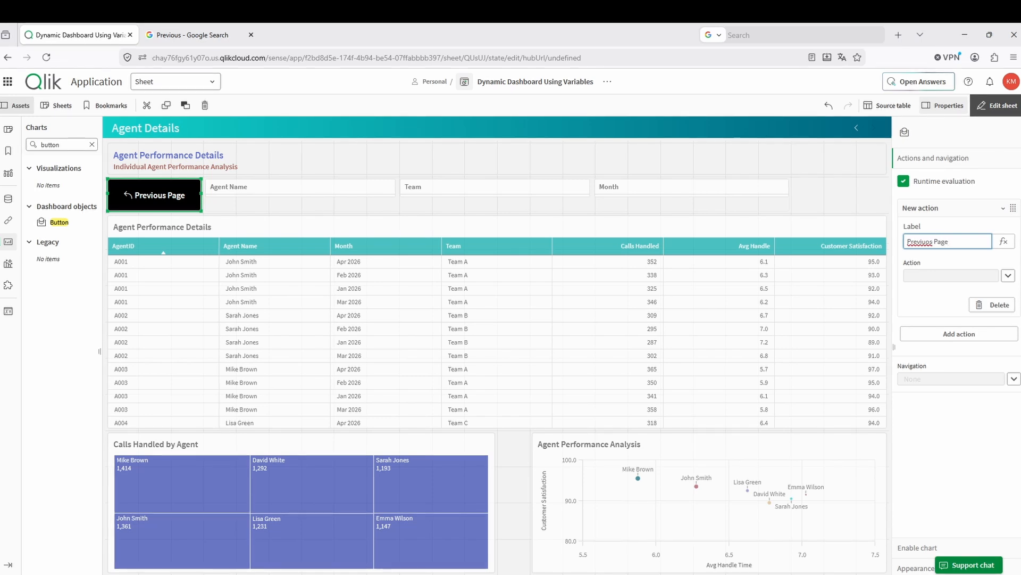
{"action": "left_click", "coordinate": [1014, 379]}
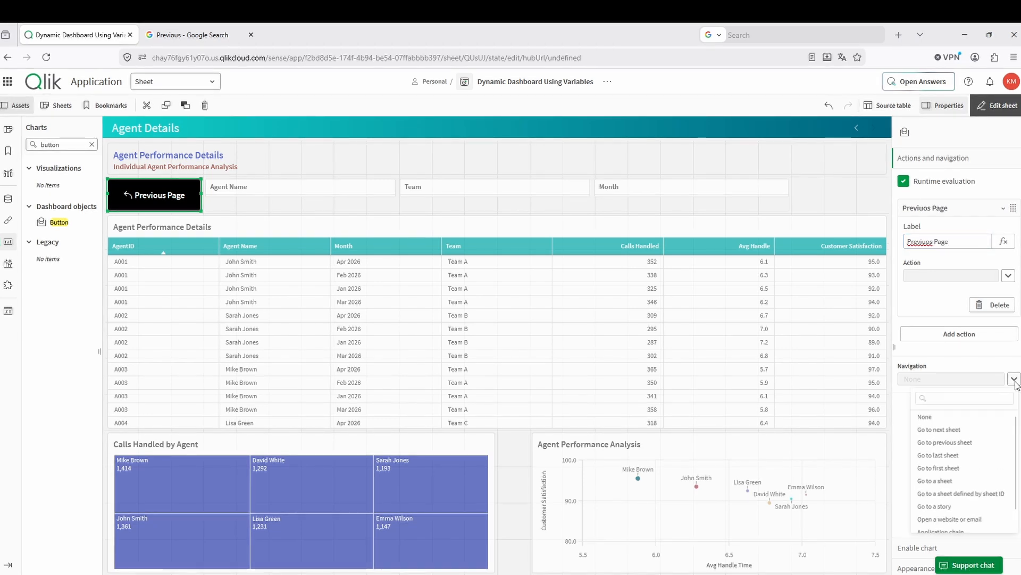
{"action": "left_click", "coordinate": [976, 442]}
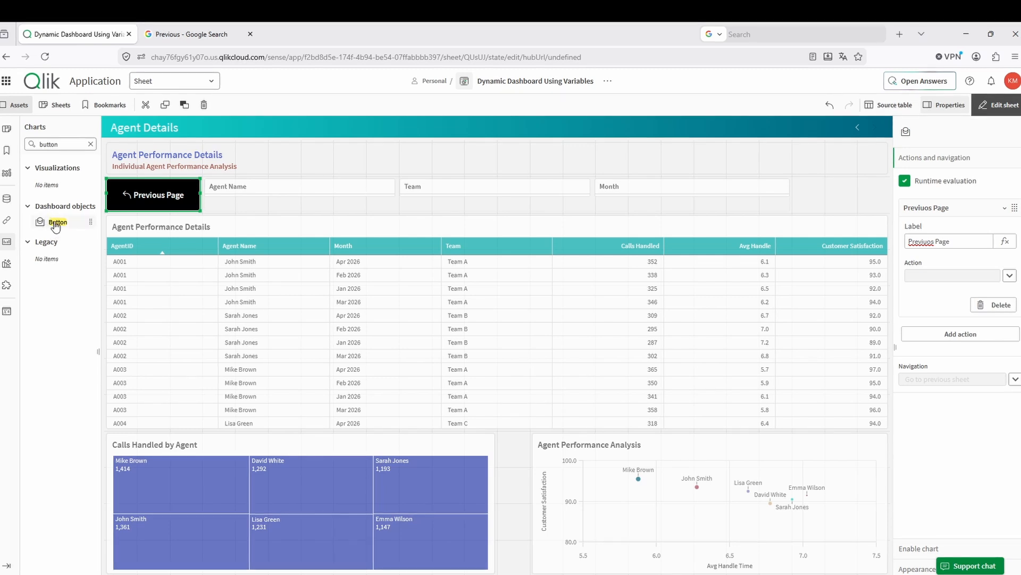
- Add a second Button in the empty space after the Month filter, with runtime evaluation enabled and the label Home
{"action": "left_click_drag", "start_coordinate": [55, 224], "coordinate": [843, 207]}
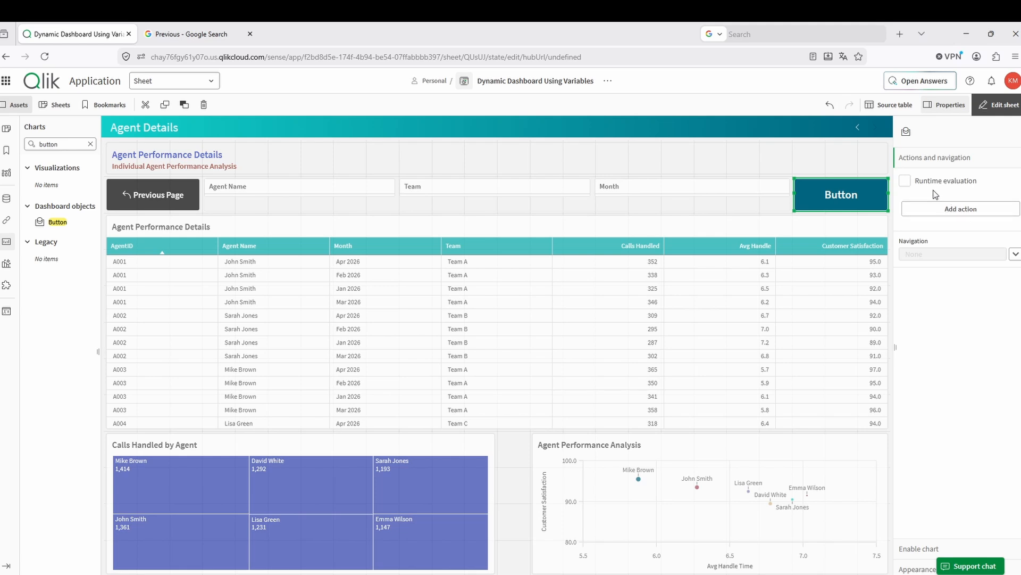
{"action": "left_click", "coordinate": [905, 180]}
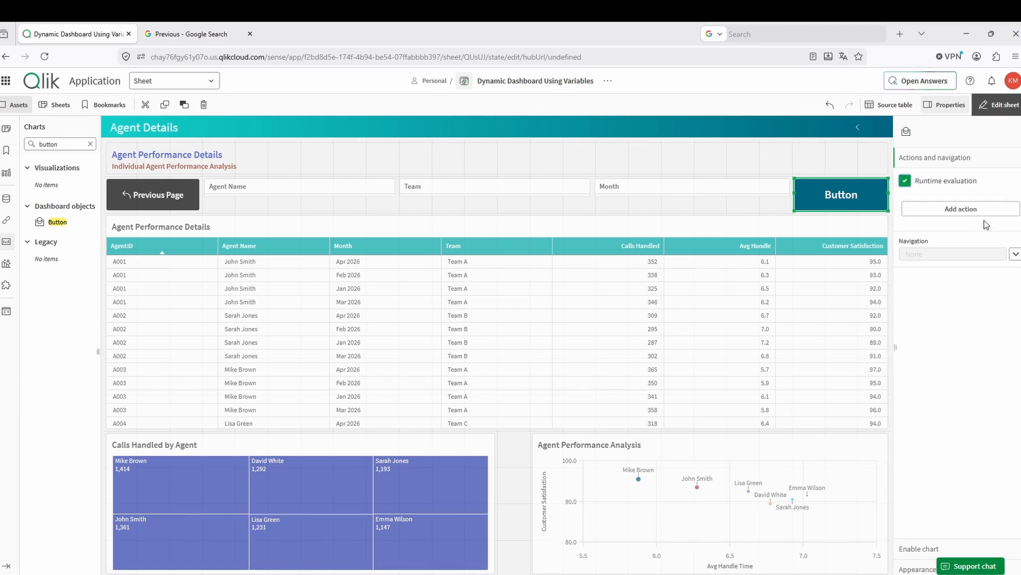
{"action": "left_click", "coordinate": [919, 569]}
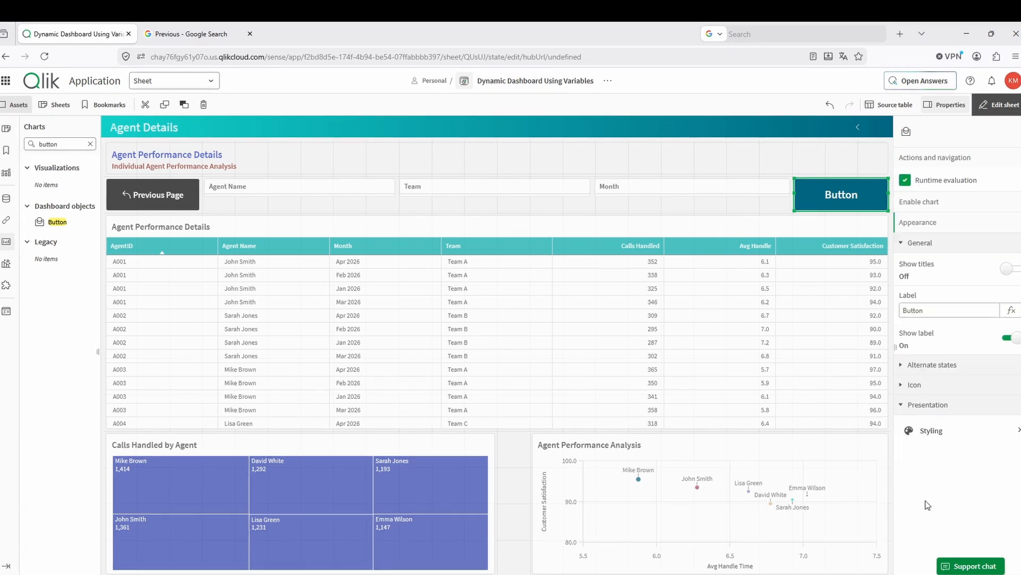
{"action": "left_click_drag", "start_coordinate": [958, 287], "coordinate": [883, 290]}
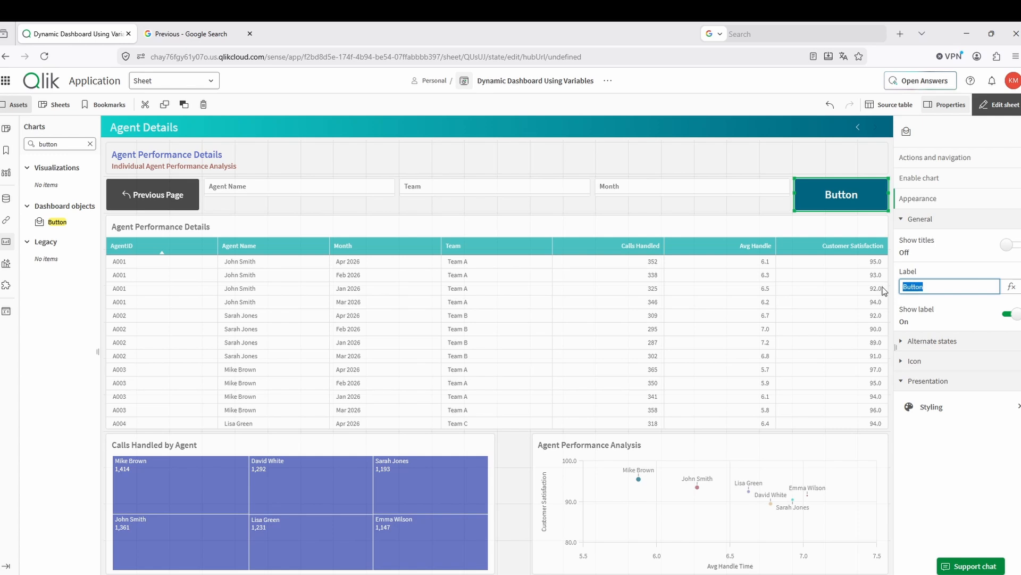
{"action": "type", "text": "Home"}
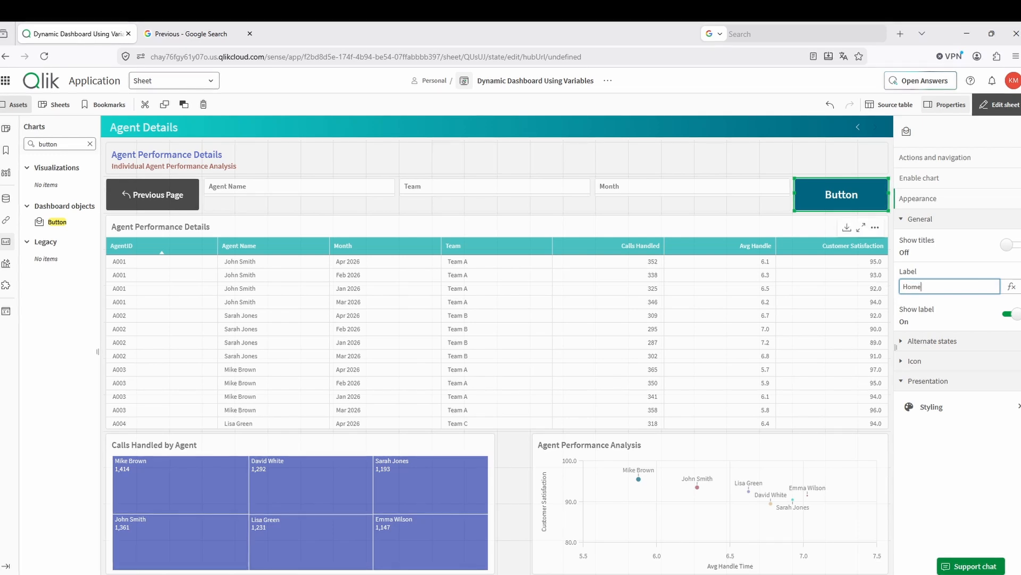
- Show an icon on the Home button and choose the Home icon for it
{"action": "left_click", "coordinate": [902, 367]}
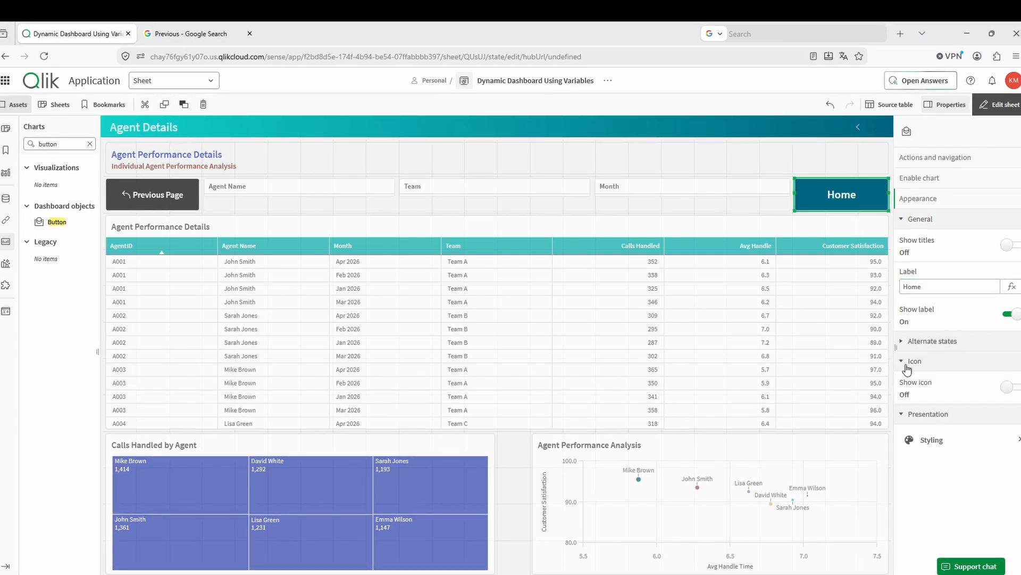
{"action": "left_click", "coordinate": [1012, 394]}
{"action": "left_click", "coordinate": [1014, 426]}
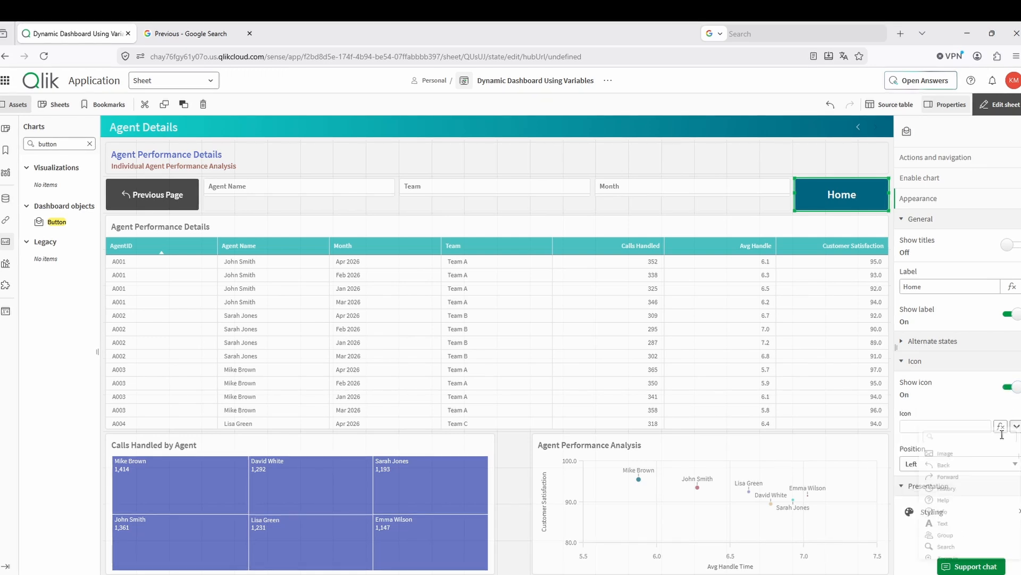
{"action": "left_click", "coordinate": [954, 438]}
{"action": "type", "text": "home"}
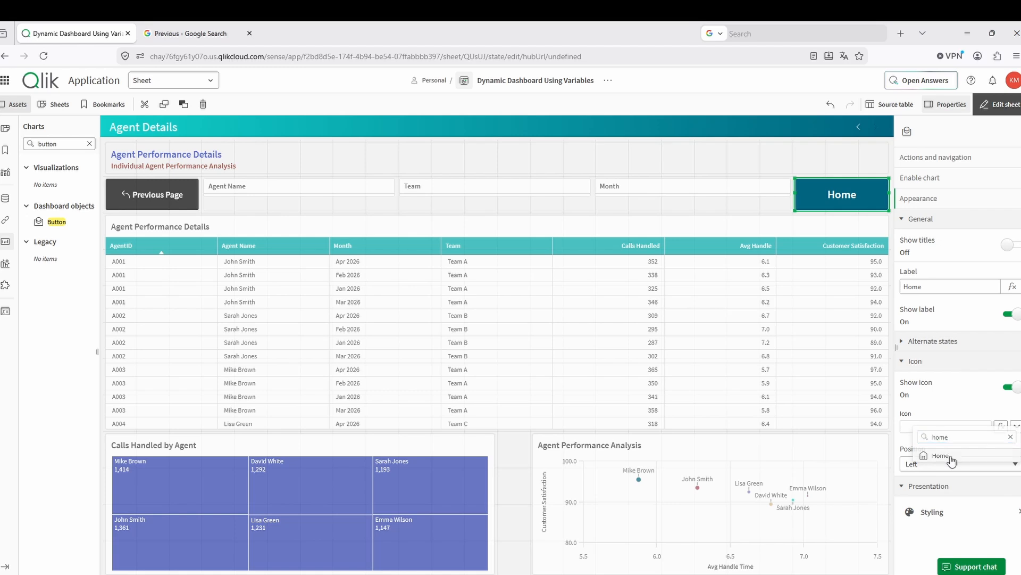
{"action": "left_click", "coordinate": [950, 455]}
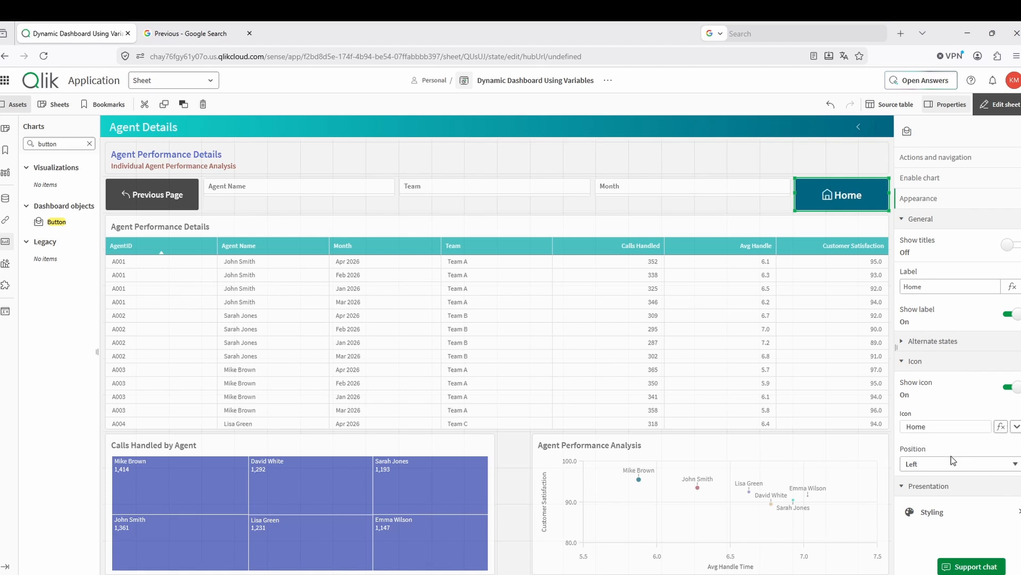
- Style the Home button with a slightly larger label font size and a black (#000000) background
{"action": "left_click", "coordinate": [1016, 512]}
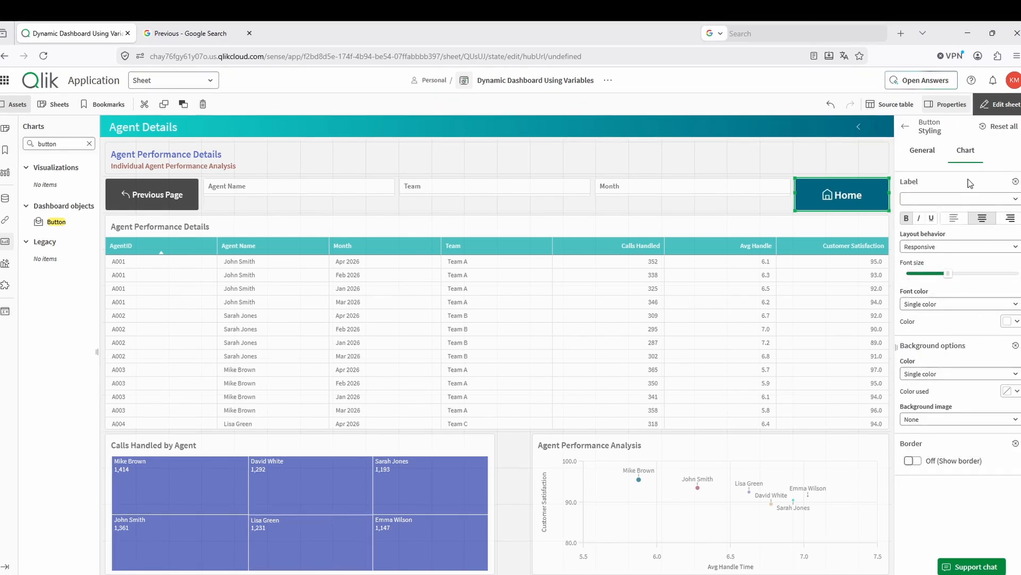
{"action": "left_click_drag", "start_coordinate": [953, 276], "coordinate": [963, 279]}
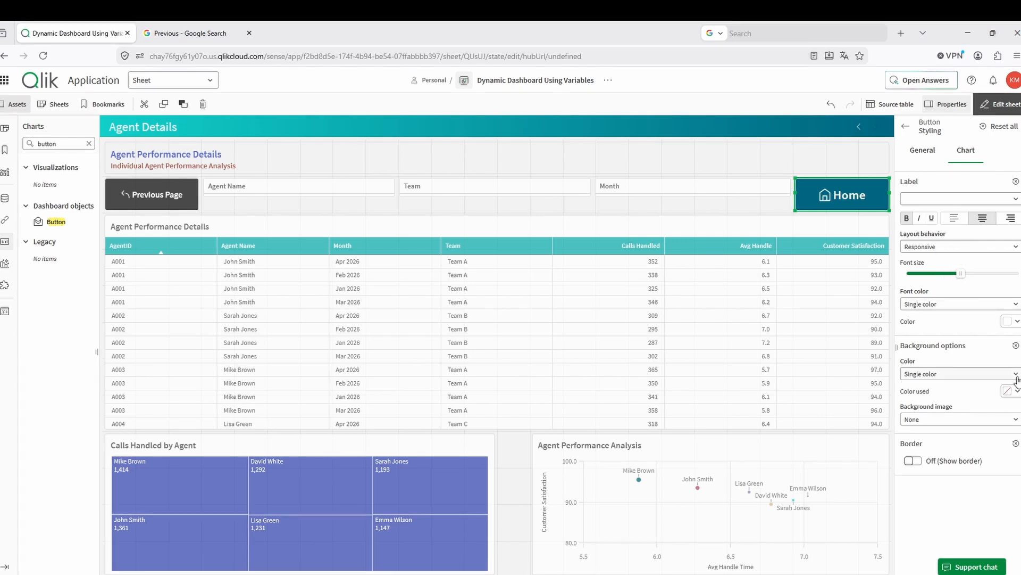
{"action": "left_click", "coordinate": [1016, 392]}
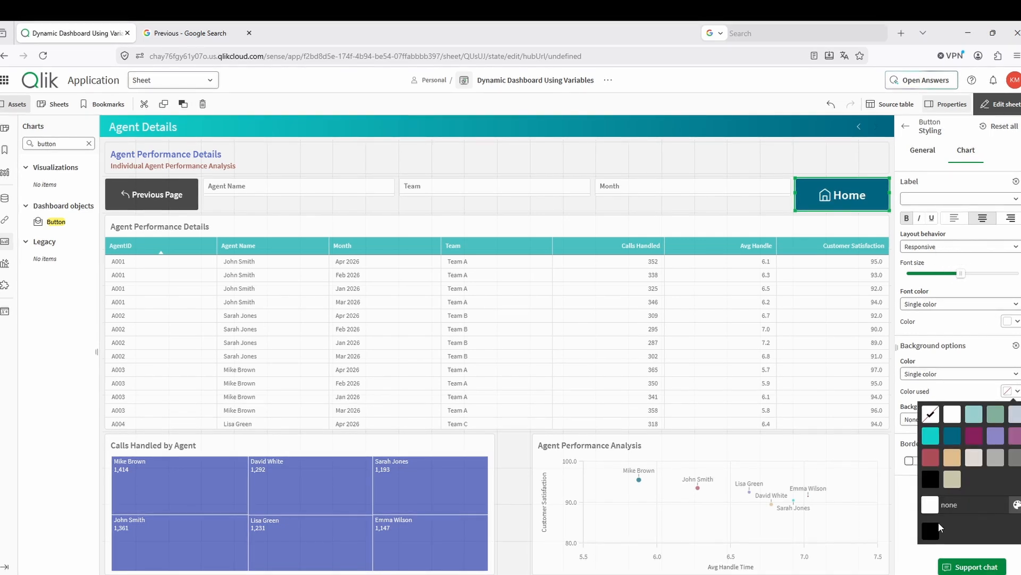
{"action": "left_click", "coordinate": [931, 479]}
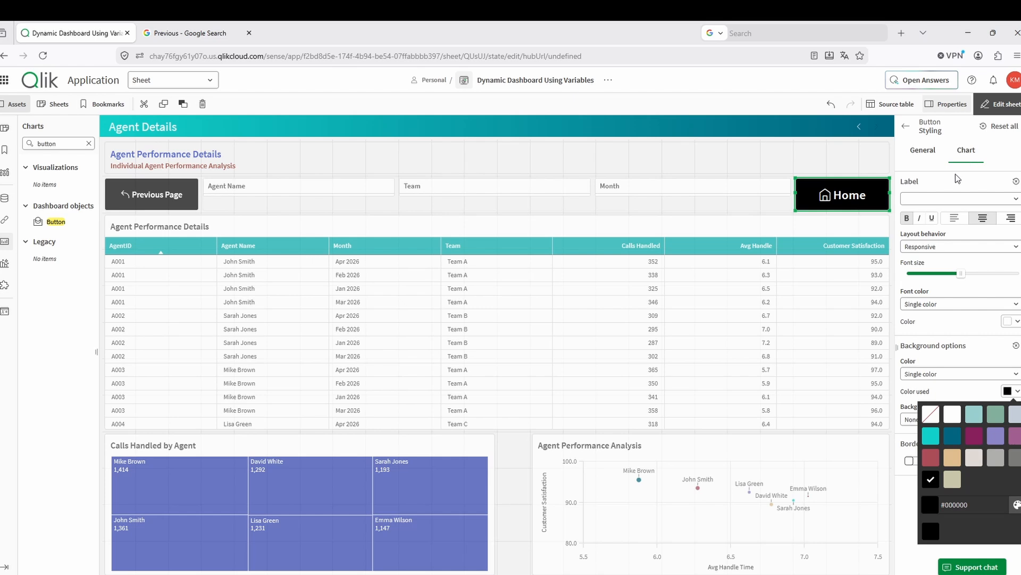
{"action": "left_click", "coordinate": [906, 127]}
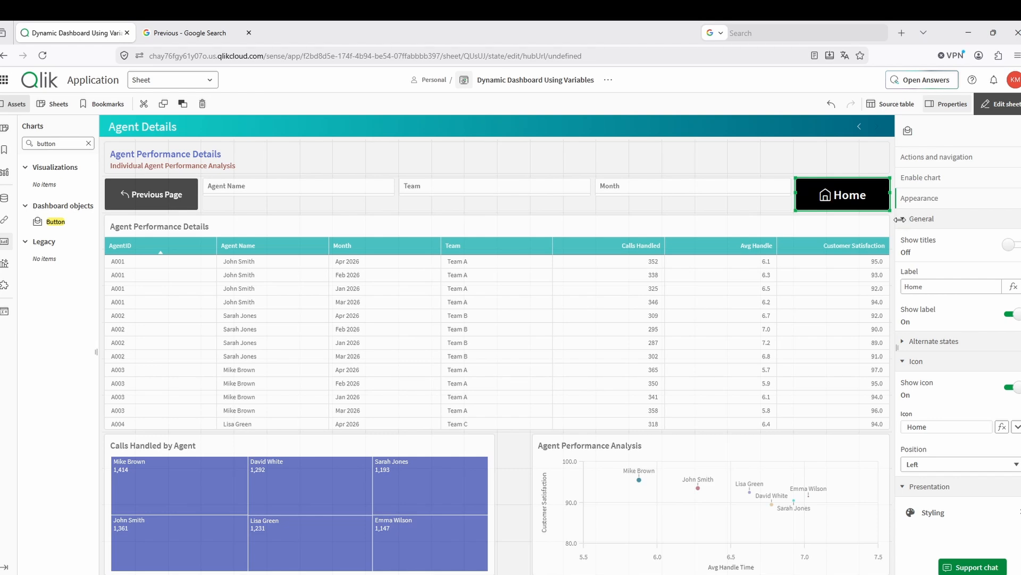
- Set the Home button's navigation to Go to a sheet with Executive Overview as the target, and leave sheet editing
{"action": "left_click", "coordinate": [934, 157]}
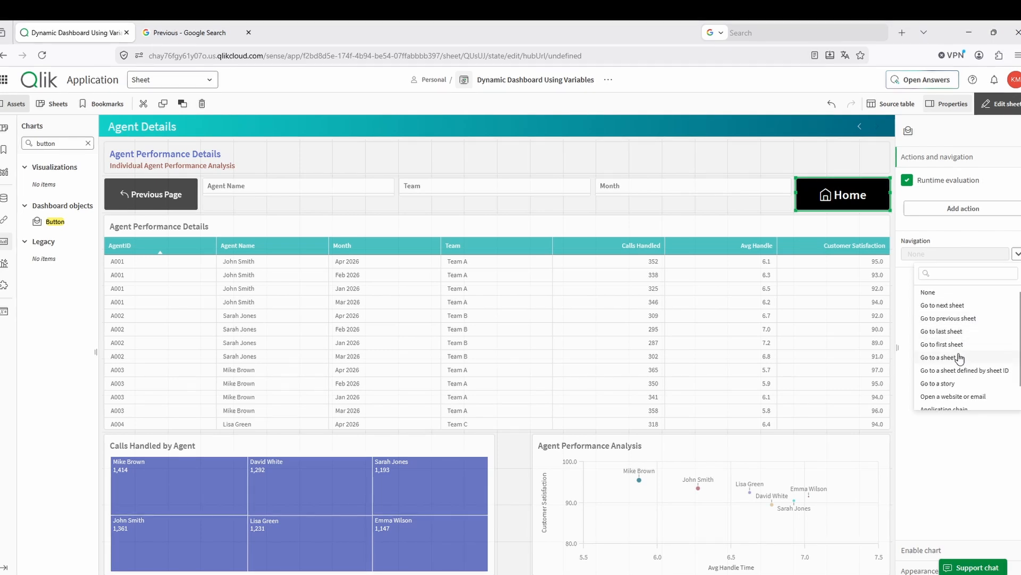
{"action": "left_click", "coordinate": [939, 357]}
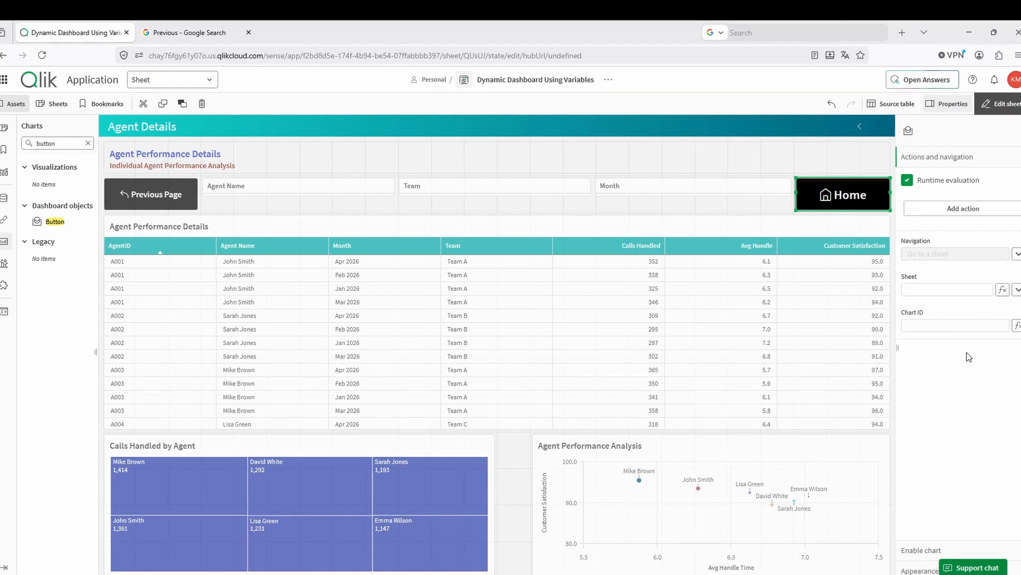
{"action": "left_click", "coordinate": [1017, 290]}
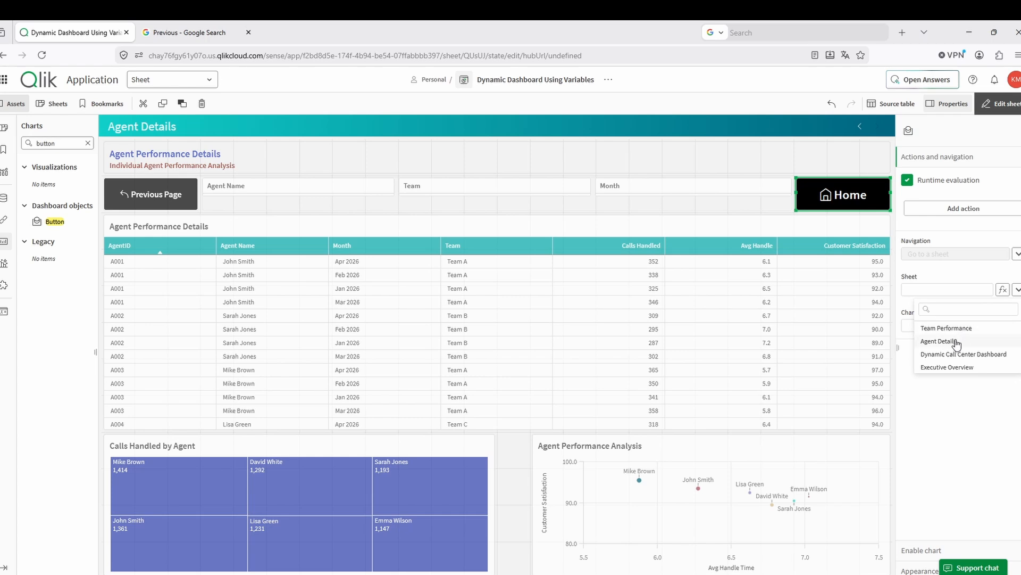
{"action": "left_click", "coordinate": [957, 367]}
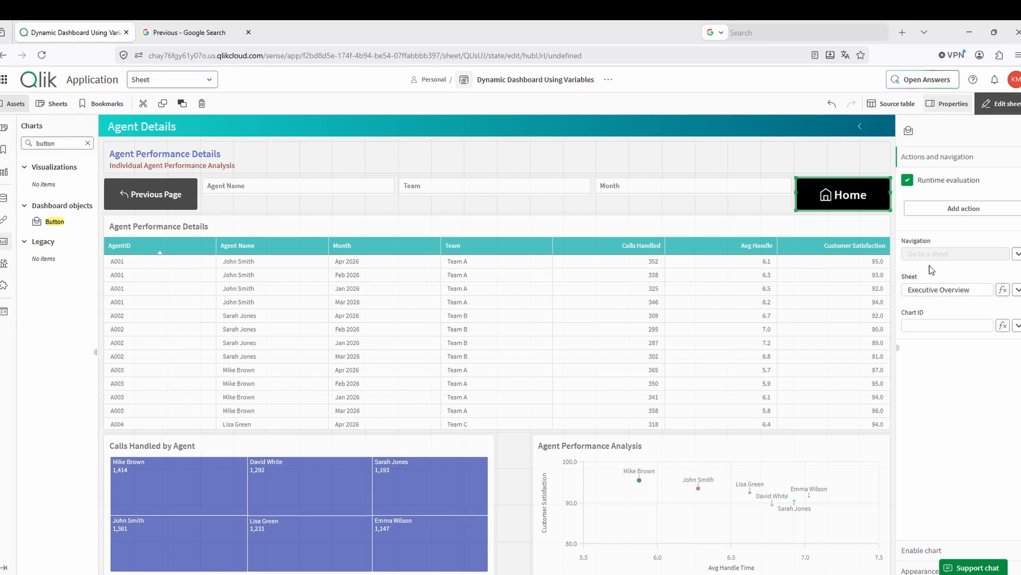
{"action": "left_click", "coordinate": [791, 156]}
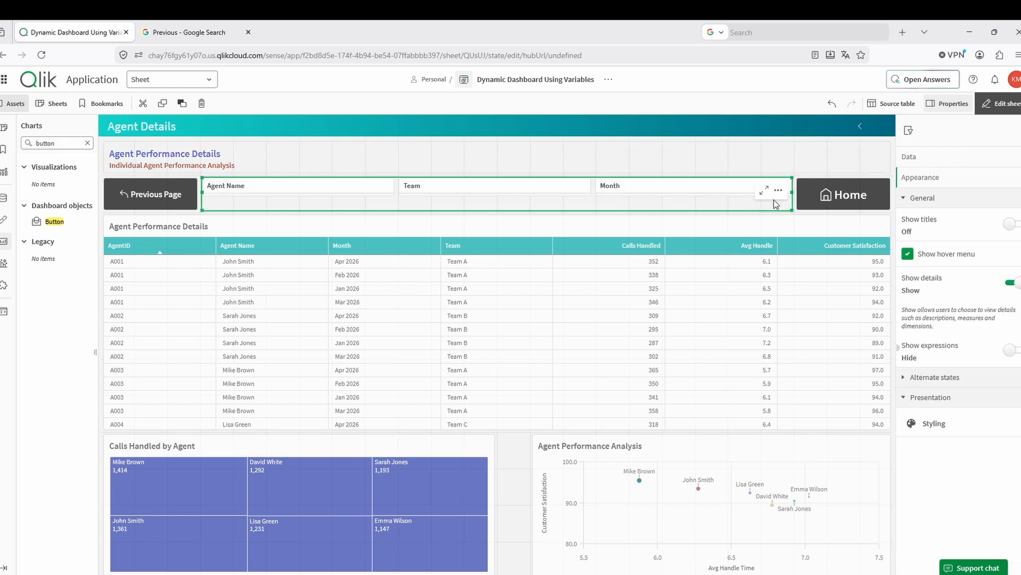
{"action": "left_click", "coordinate": [999, 104]}
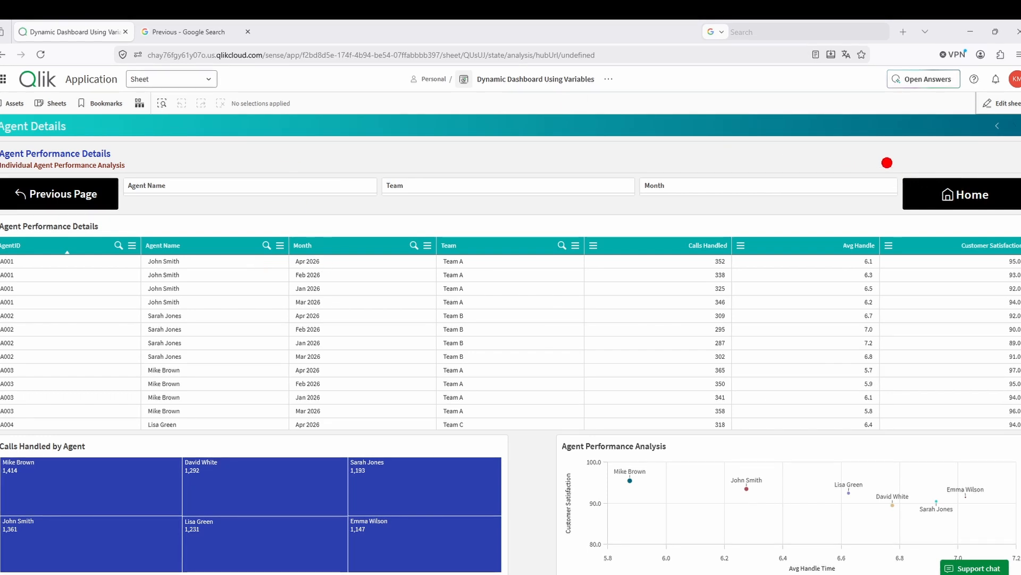
- Test the Home button on Agent Details, and return there from Executive Overview through Team Performance with the Next Page buttons
{"action": "mouse_move", "coordinate": [886, 206]}
{"action": "left_mouse_down"}
{"action": "mouse_move", "coordinate": [955, 238]}
{"action": "mouse_move", "coordinate": [1020, 246]}
{"action": "left_mouse_up"}
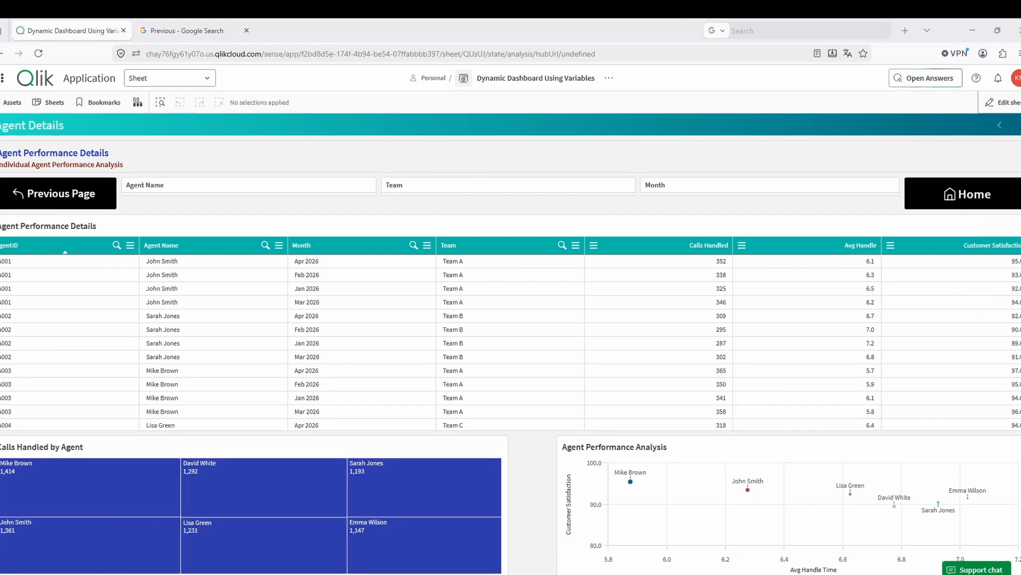
{"action": "left_click", "coordinate": [963, 194]}
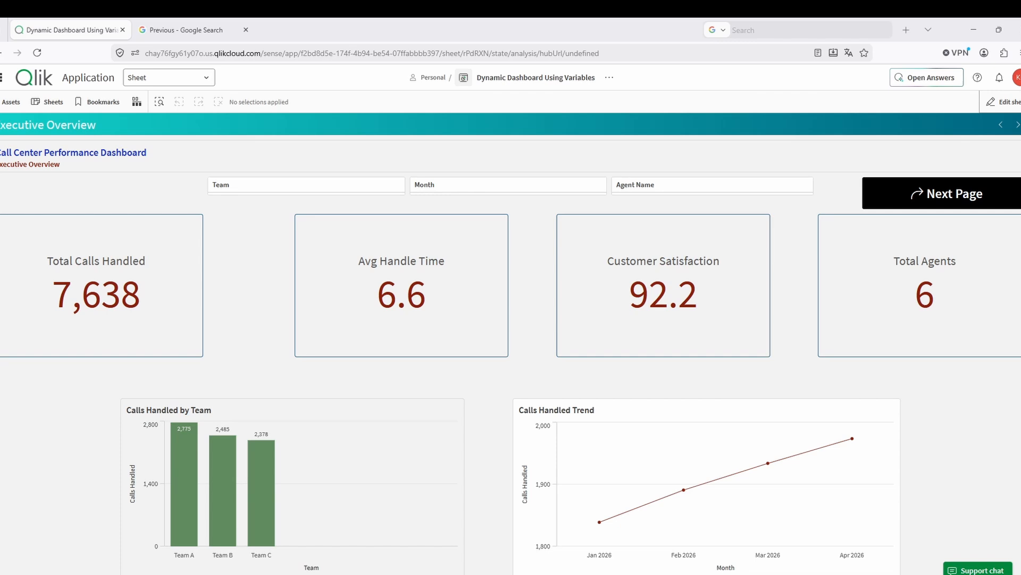
{"action": "mouse_move", "coordinate": [0, 88]}
{"action": "left_mouse_down"}
{"action": "mouse_move", "coordinate": [23, 113]}
{"action": "mouse_move", "coordinate": [4, 147]}
{"action": "mouse_move", "coordinate": [321, 137]}
{"action": "left_mouse_up"}
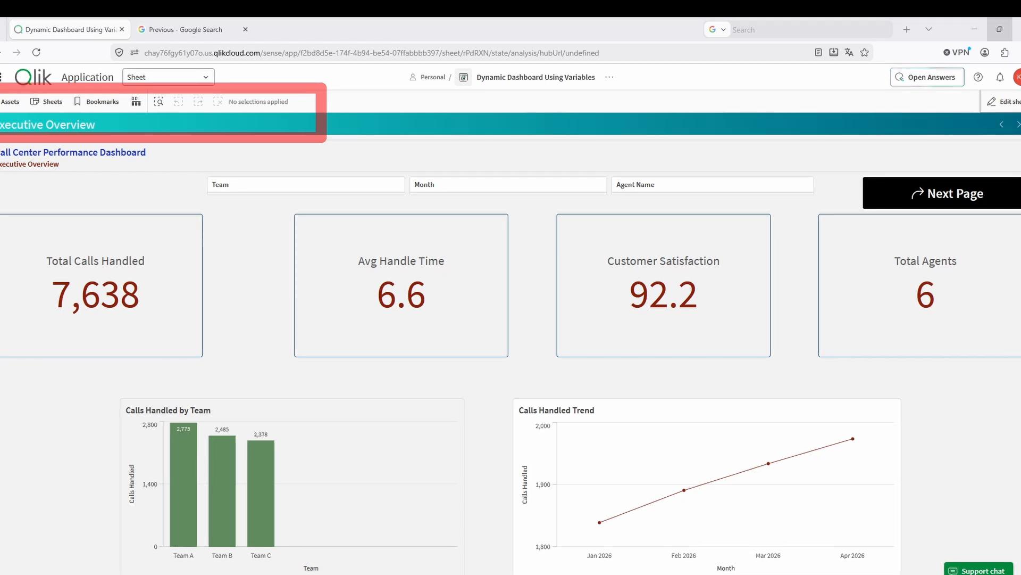
{"action": "left_click", "coordinate": [987, 197]}
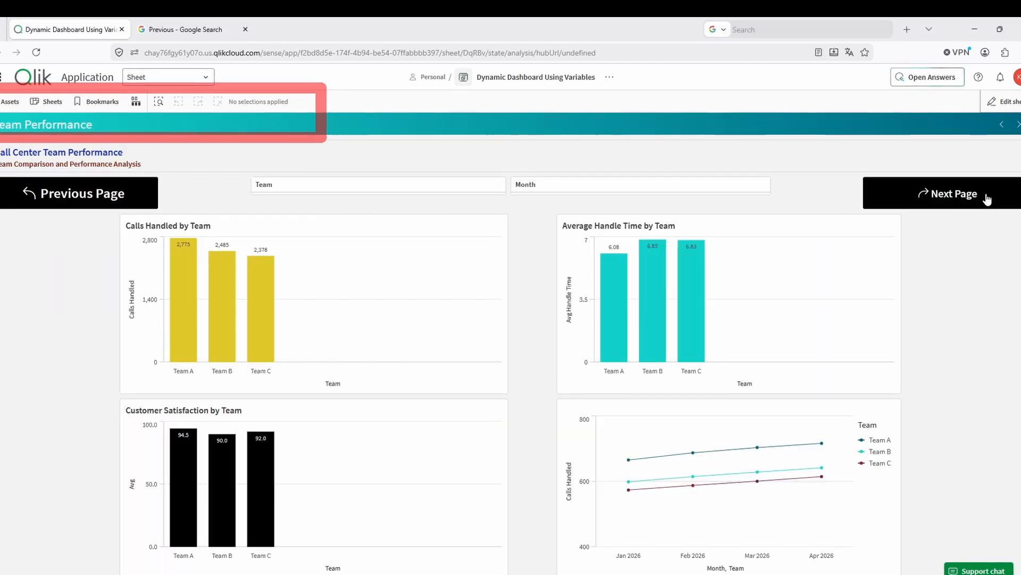
{"action": "left_click", "coordinate": [986, 197]}
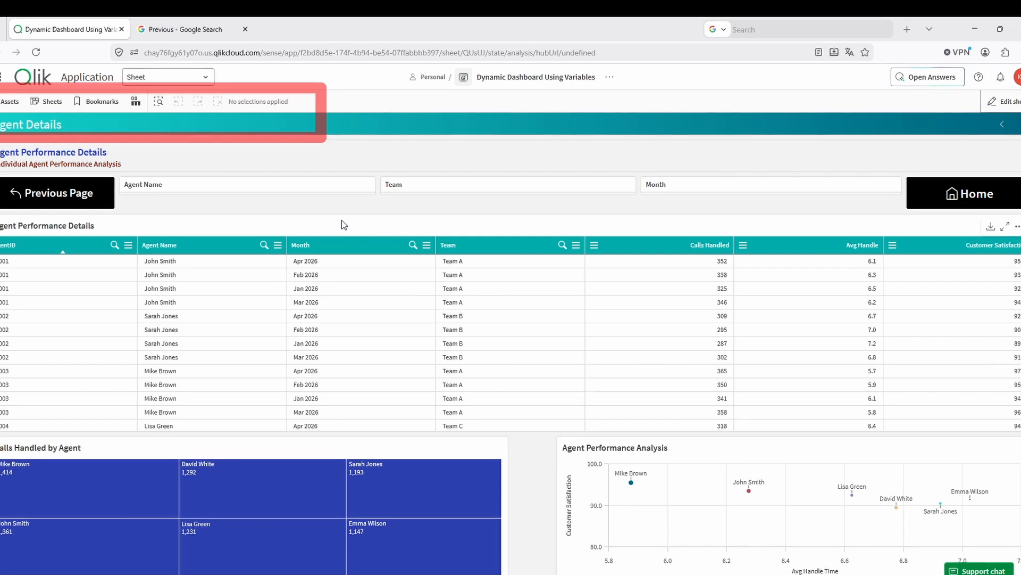
- Test the Previous Page, Next Page and Home buttons between Agent Details, Team Performance and Executive Overview, ending on Executive Overview
{"action": "left_click", "coordinate": [63, 196]}
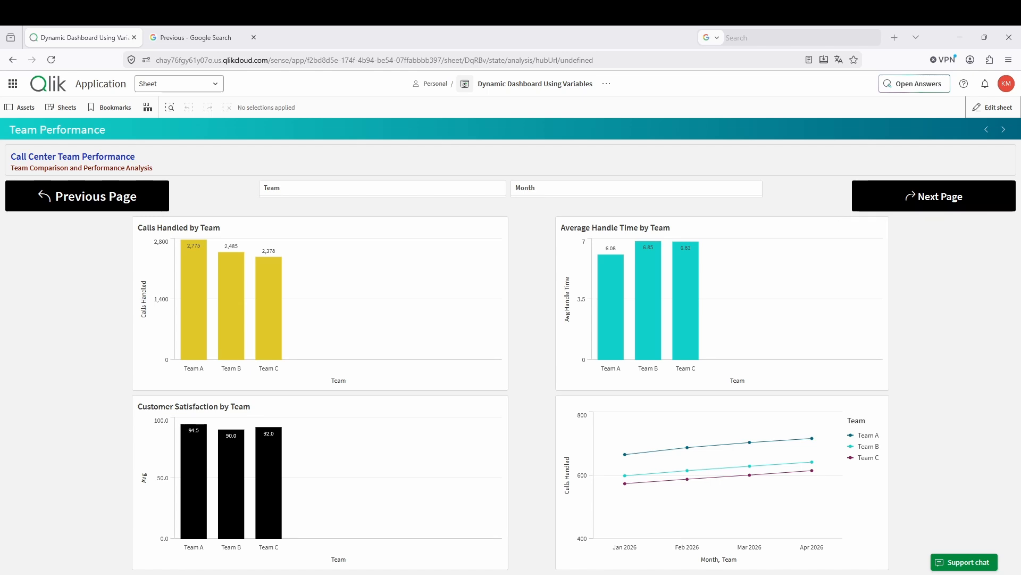
{"action": "left_click", "coordinate": [972, 209]}
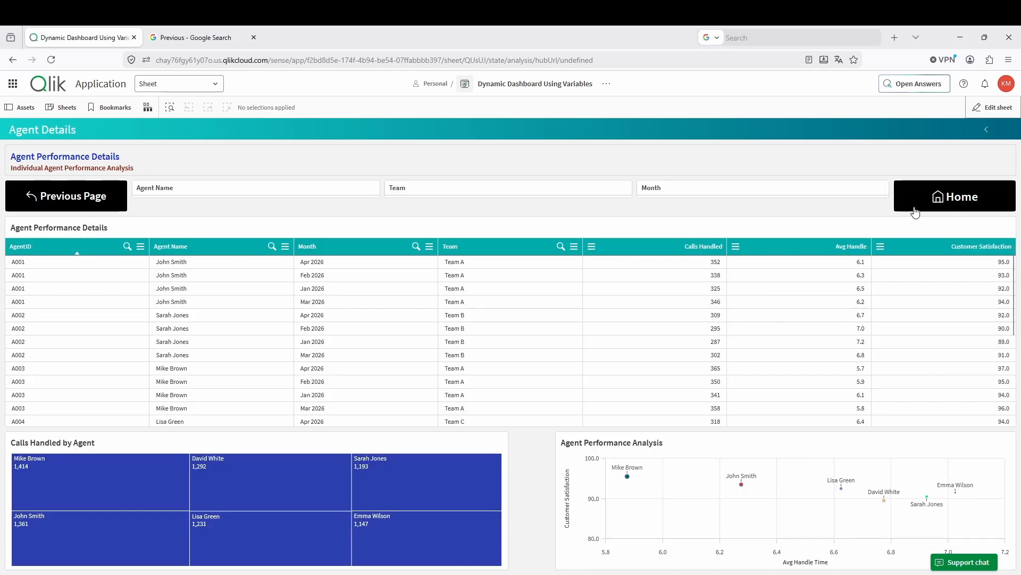
{"action": "left_click", "coordinate": [956, 199]}
{"action": "left_click", "coordinate": [957, 199]}
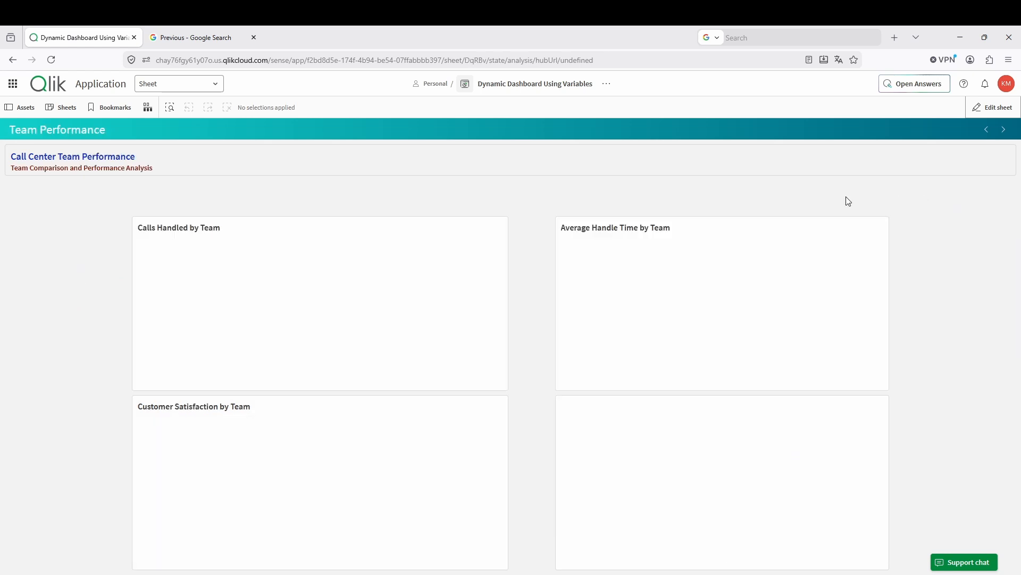
{"action": "left_click", "coordinate": [128, 198]}
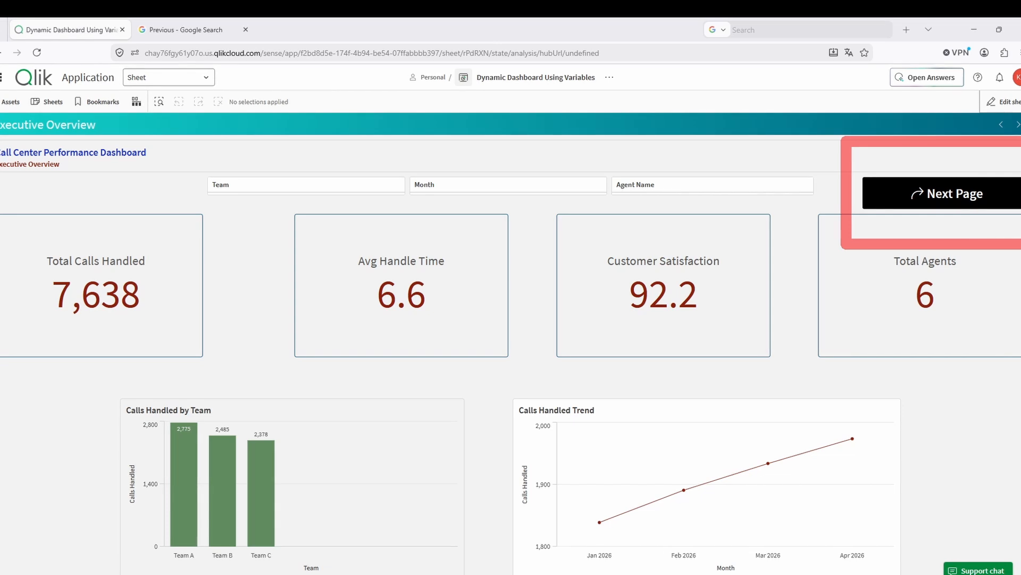
- Go forward from Executive Overview through Team Performance to Agent Details using the Next Page buttons
{"action": "left_click", "coordinate": [968, 195]}
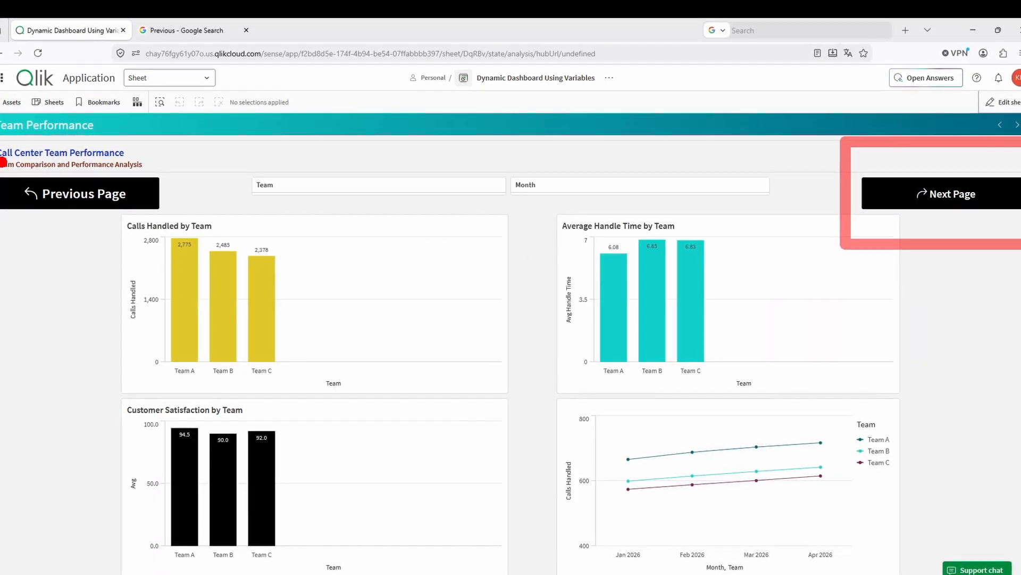
{"action": "mouse_move", "coordinate": [2, 154]}
{"action": "left_mouse_down"}
{"action": "mouse_move", "coordinate": [46, 240]}
{"action": "mouse_move", "coordinate": [182, 244]}
{"action": "left_mouse_up"}
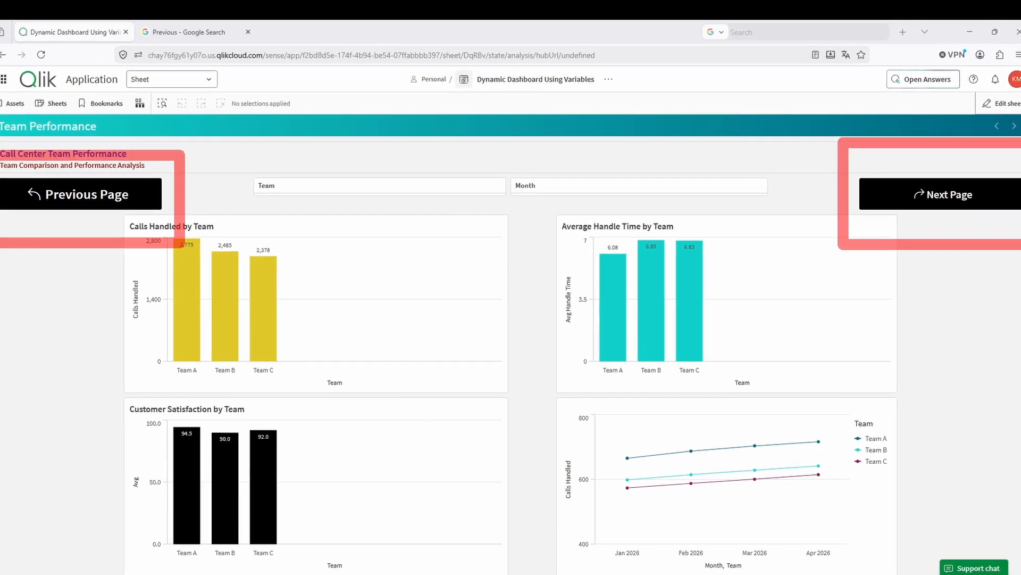
{"action": "left_click", "coordinate": [937, 194]}
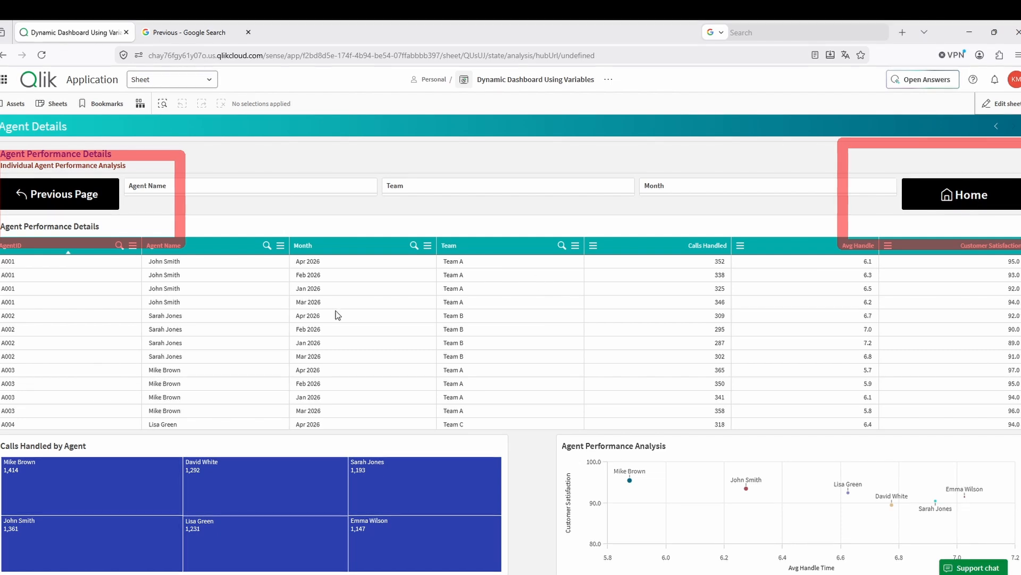